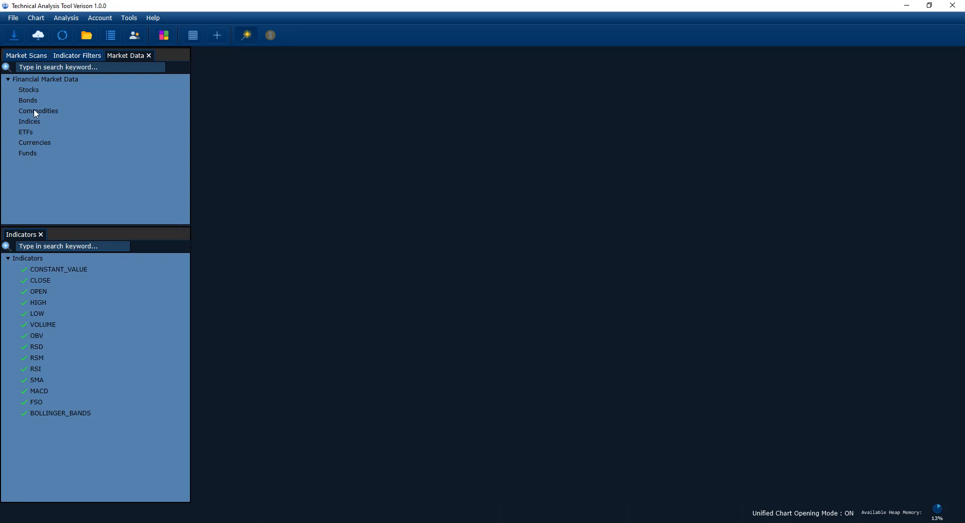
pyautogui.click(4, 115)
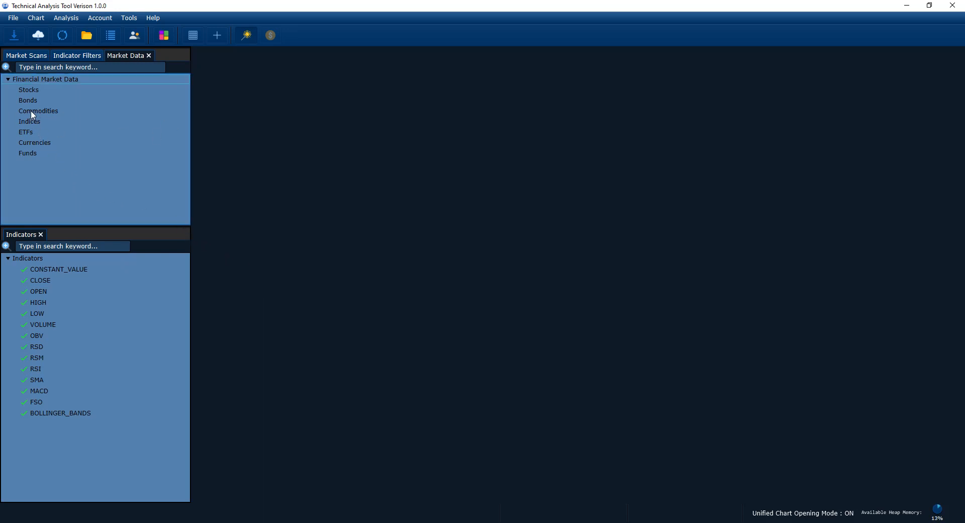
pyautogui.rightClick(40, 113)
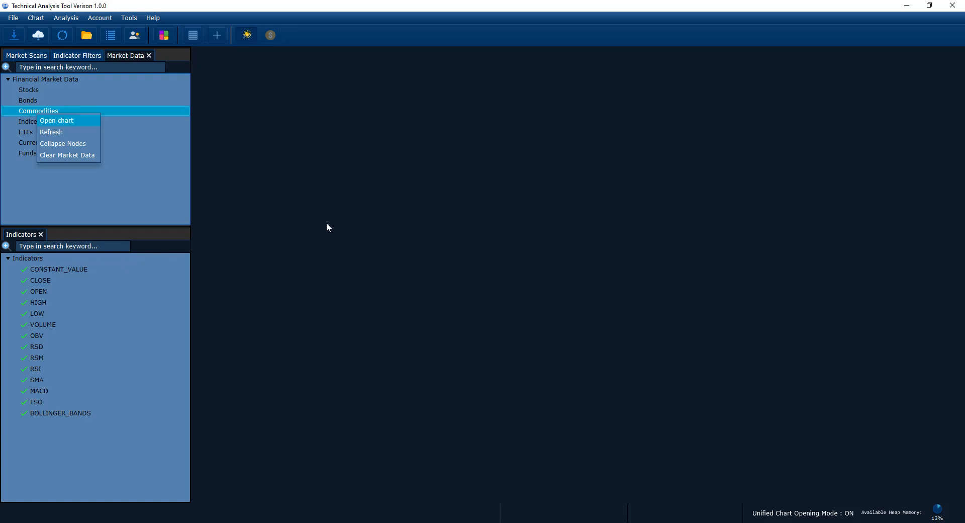
pyautogui.click(306, 222)
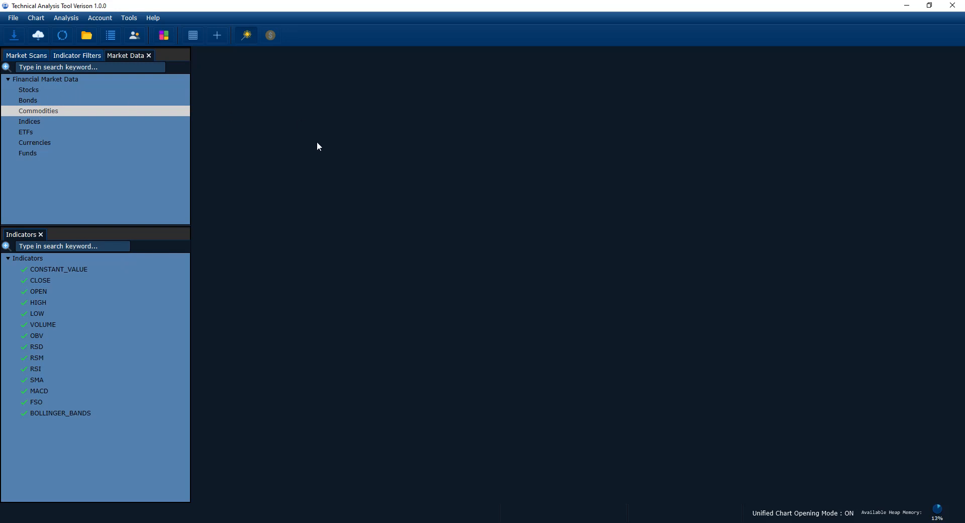
pyautogui.moveTo(73, 227)
pyautogui.mouseDown()
pyautogui.moveTo(76, 214)
pyautogui.moveTo(77, 234)
pyautogui.mouseUp()
pyautogui.click(77, 217)
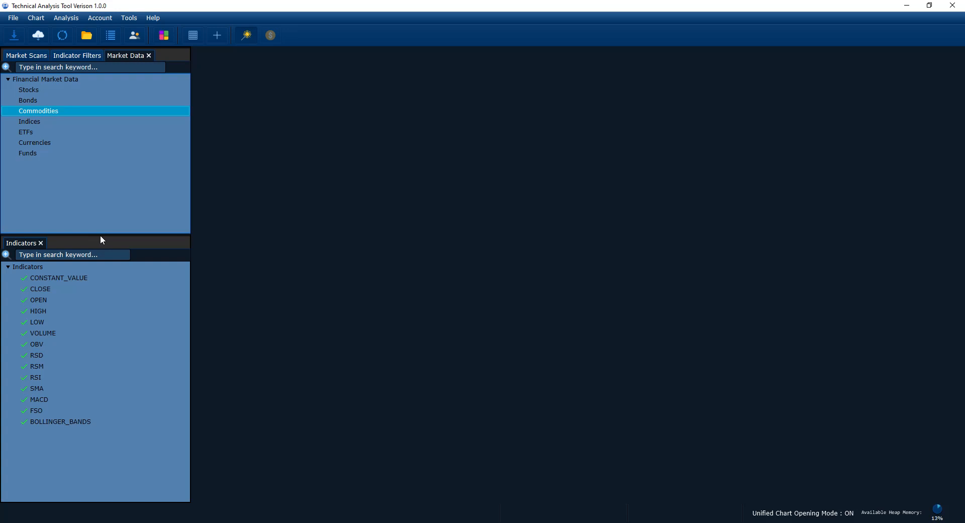
pyautogui.moveTo(101, 232)
pyautogui.mouseDown()
pyautogui.moveTo(101, 249)
pyautogui.moveTo(103, 240)
pyautogui.mouseUp()
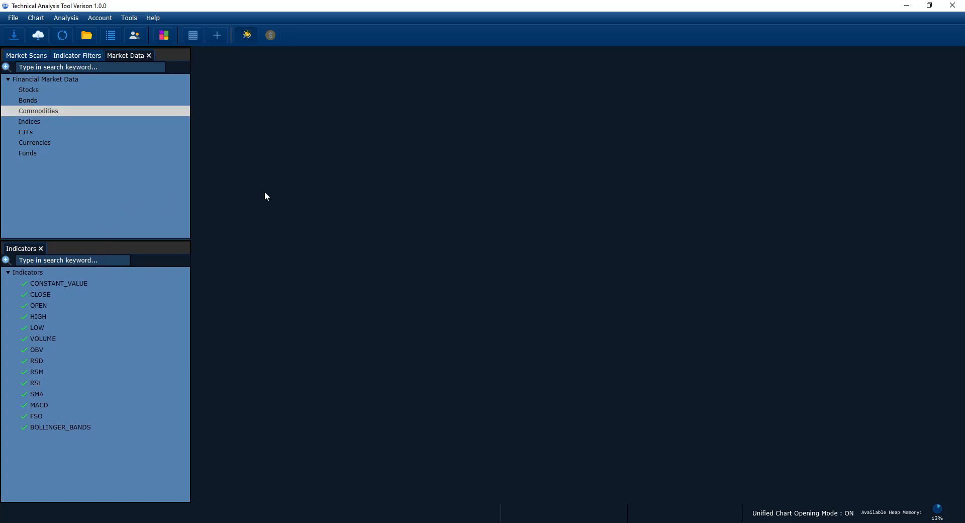
pyautogui.rightClick(47, 115)
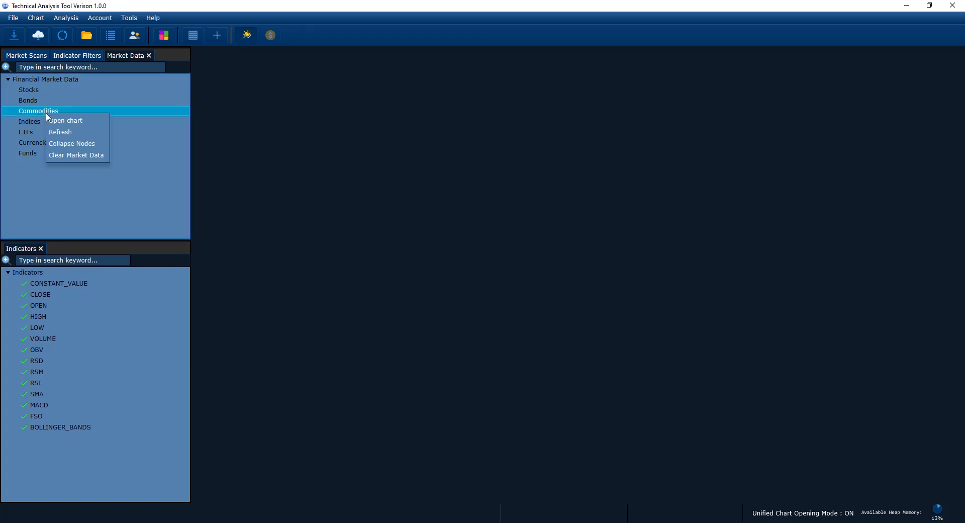
# Step: Close the Market Data, Indicator Filters, Market Scans and Indicators panels and enlarge the upper panel area
pyautogui.click(148, 55)
pyautogui.click(149, 54)
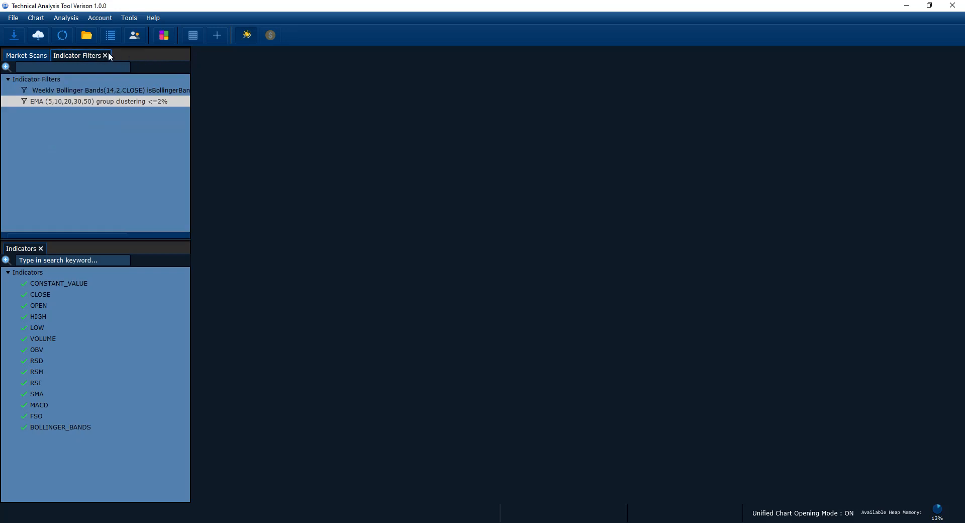
pyautogui.click(104, 55)
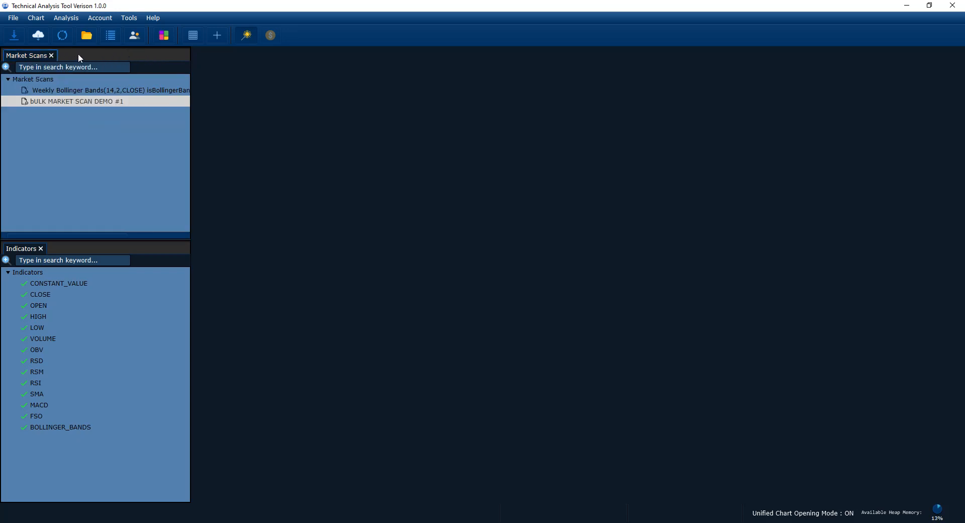
pyautogui.click(51, 55)
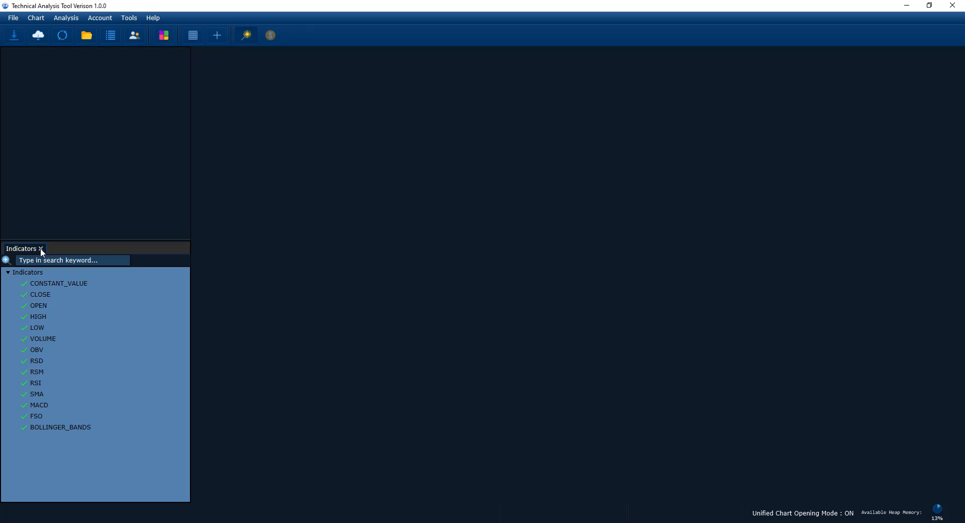
pyautogui.click(40, 249)
pyautogui.moveTo(118, 239); pyautogui.dragTo(120, 270)
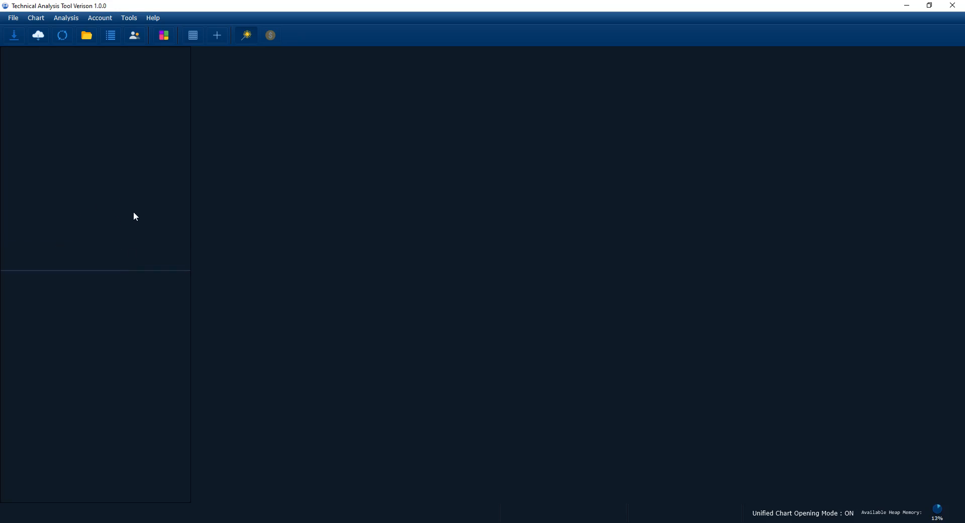
# Step: Reopen the Market Data panel and bring up the Financial Market Data Import dialog
pyautogui.click(85, 38)
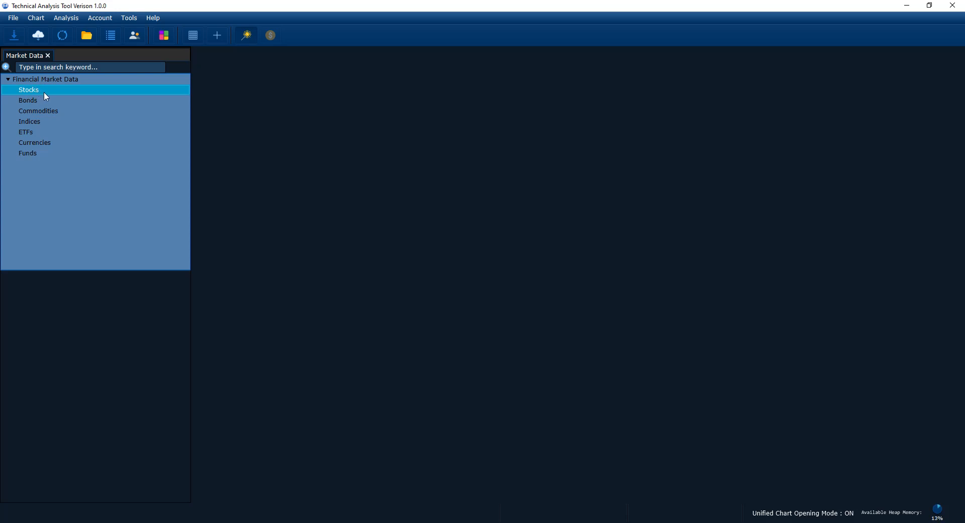
pyautogui.click(262, 130)
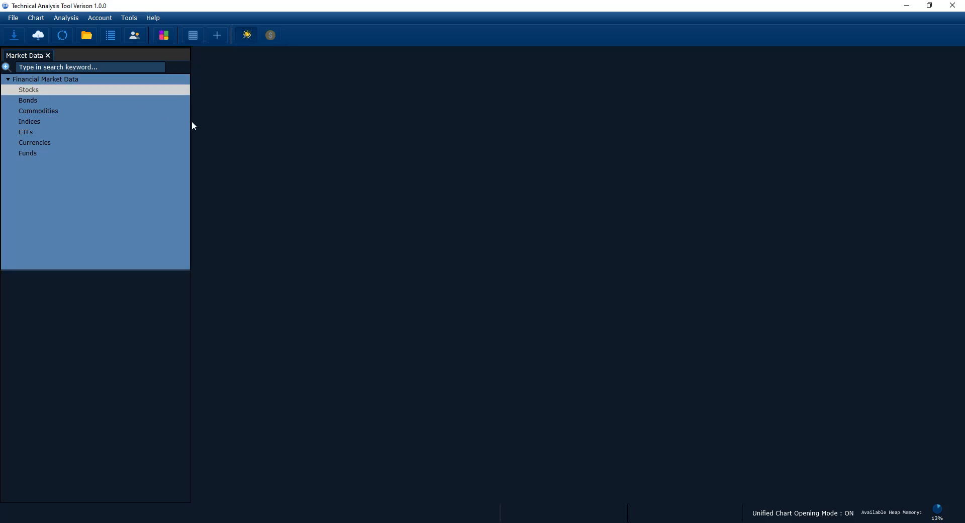
pyautogui.click(14, 36)
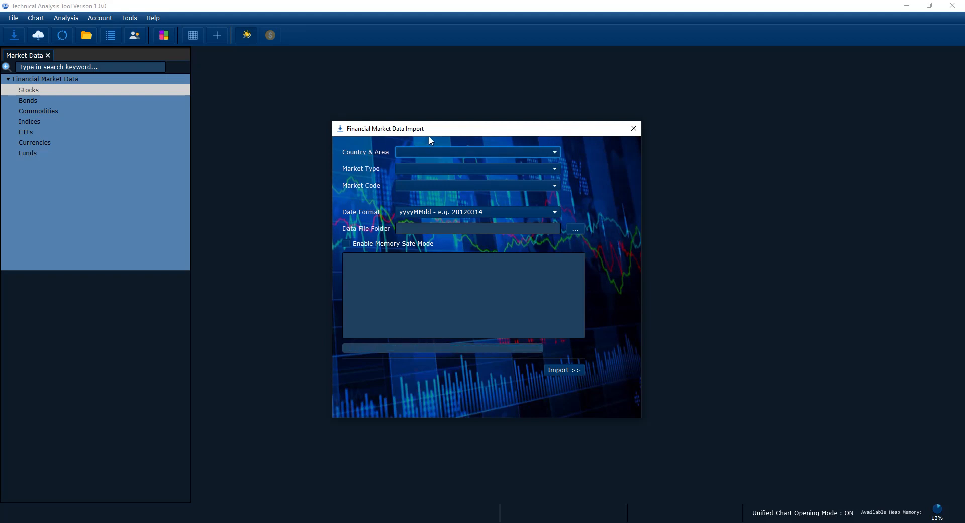
pyautogui.moveTo(437, 128); pyautogui.dragTo(439, 131)
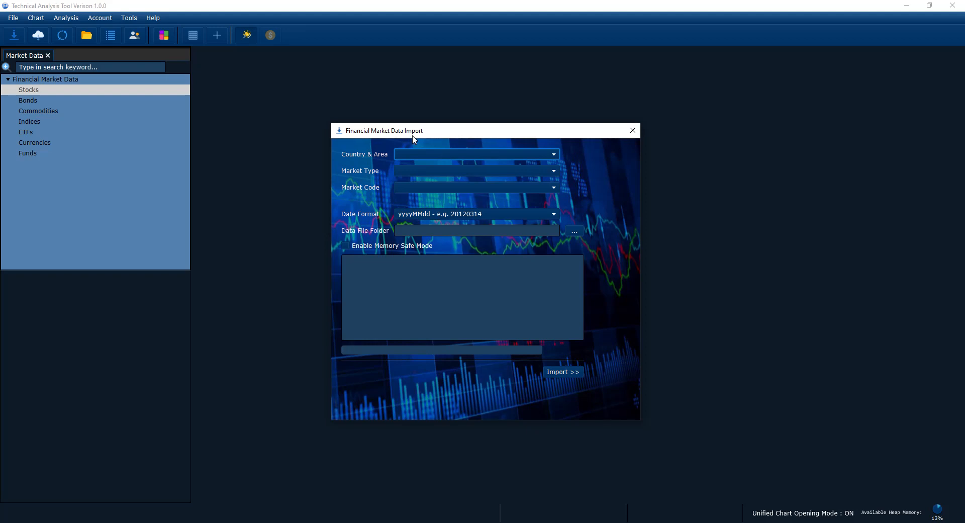
pyautogui.moveTo(414, 132); pyautogui.dragTo(403, 128)
pyautogui.click(427, 150)
pyautogui.click(429, 148)
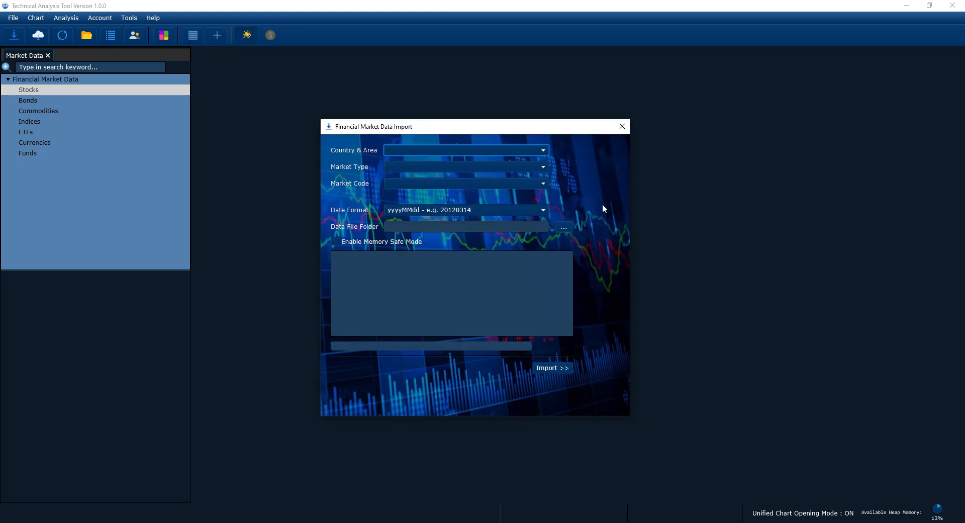
pyautogui.click(363, 243)
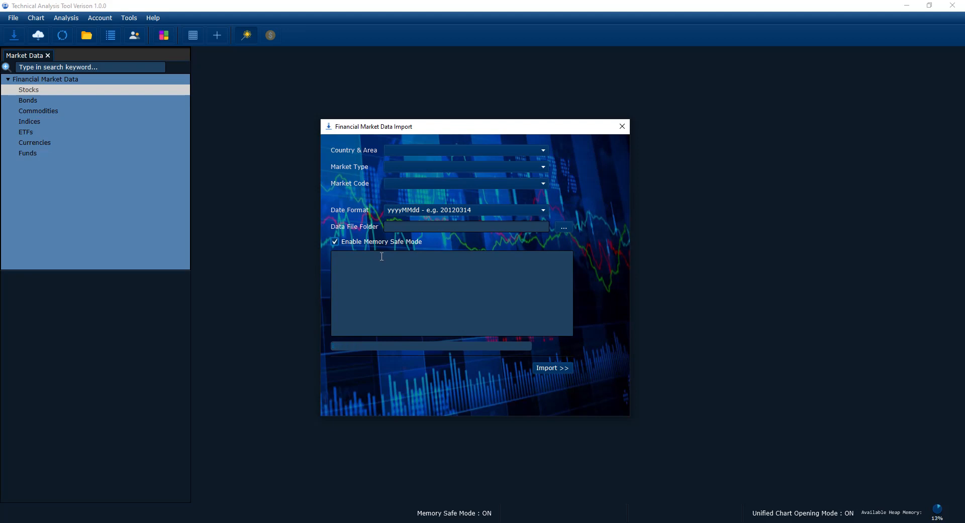
pyautogui.click(347, 243)
pyautogui.click(372, 243)
pyautogui.click(352, 243)
# Step: Set the import's country and area to Australia and its market type to Stocks
pyautogui.click(419, 152)
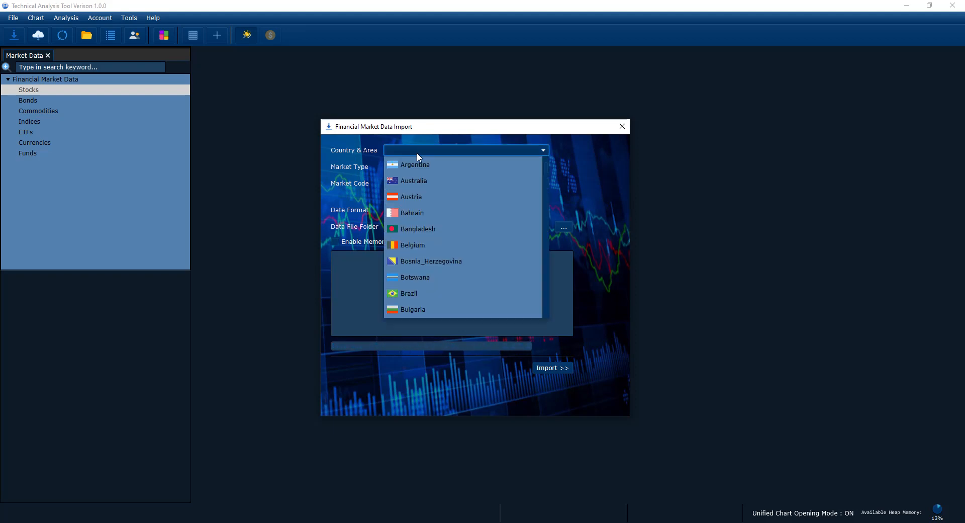
pyautogui.click(415, 180)
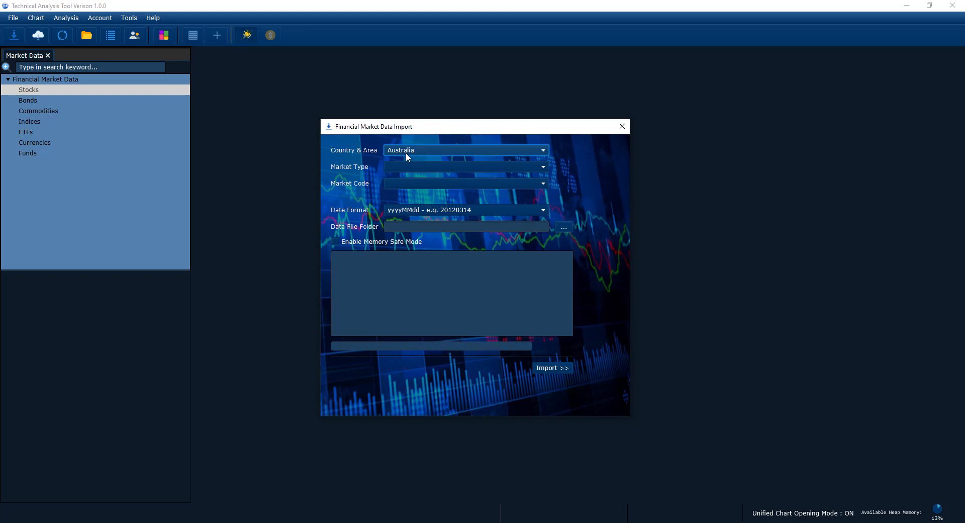
pyautogui.click(400, 169)
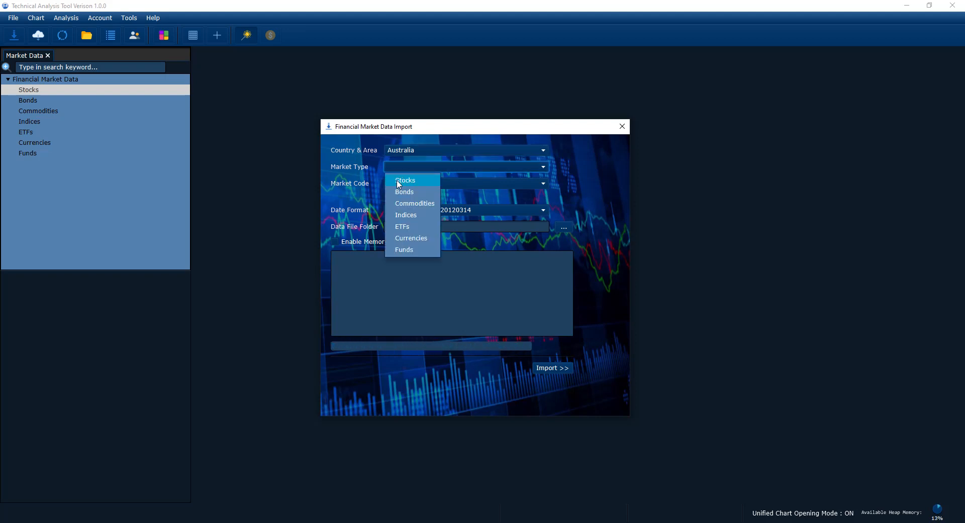
pyautogui.click(398, 180)
pyautogui.click(400, 168)
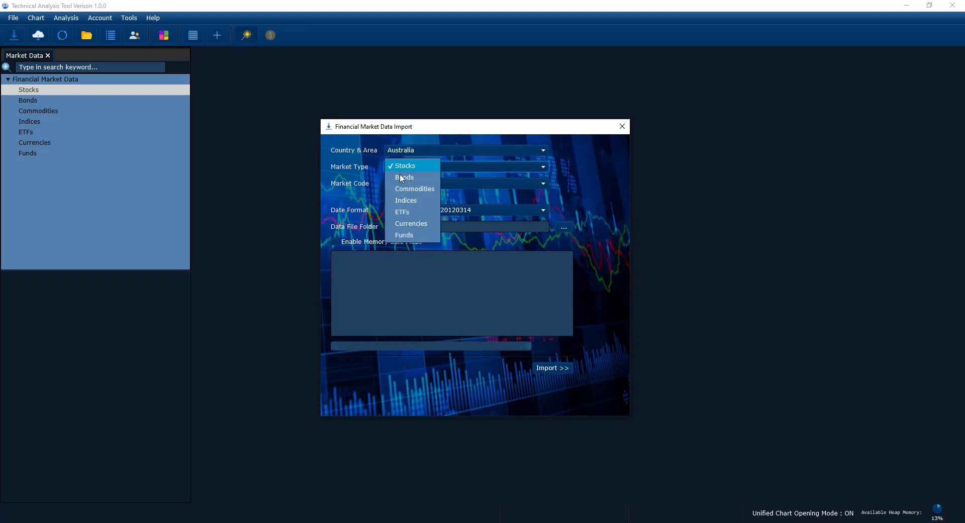
pyautogui.click(407, 170)
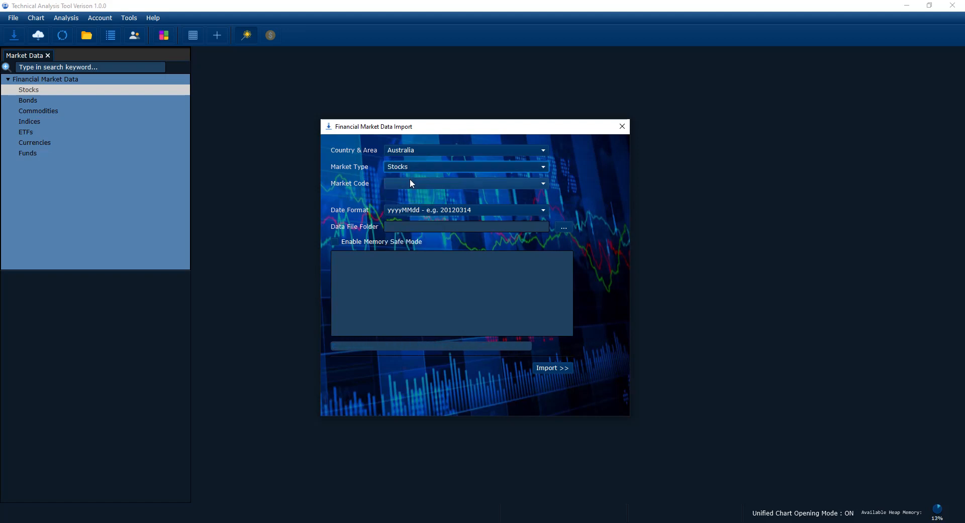
# Step: Set the market code of the import to S&P/ASX 200
pyautogui.click(403, 180)
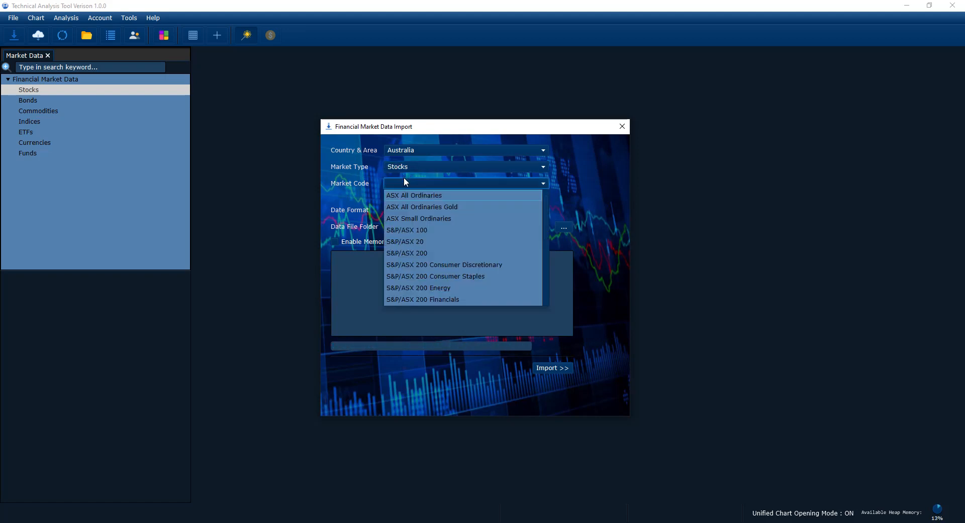
pyautogui.scroll(-5, 497, 235)
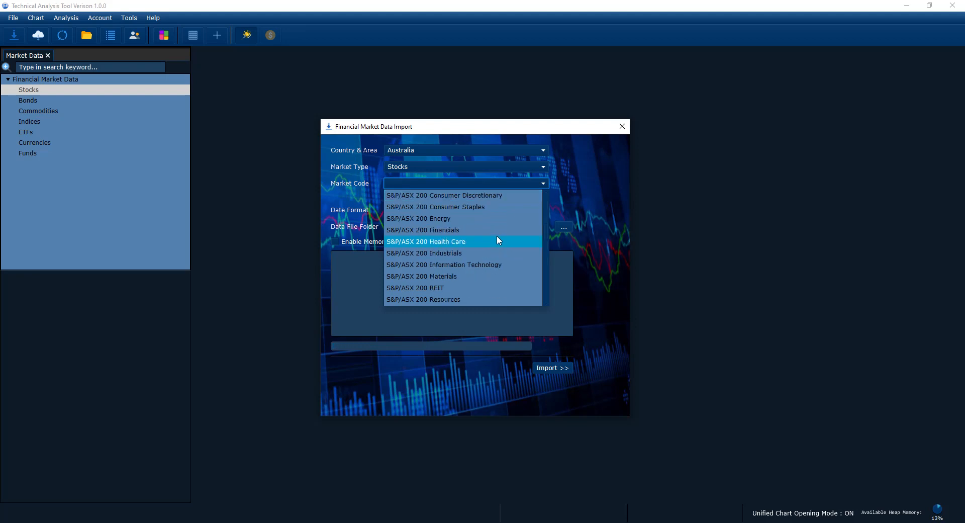
pyautogui.scroll(5, 497, 236)
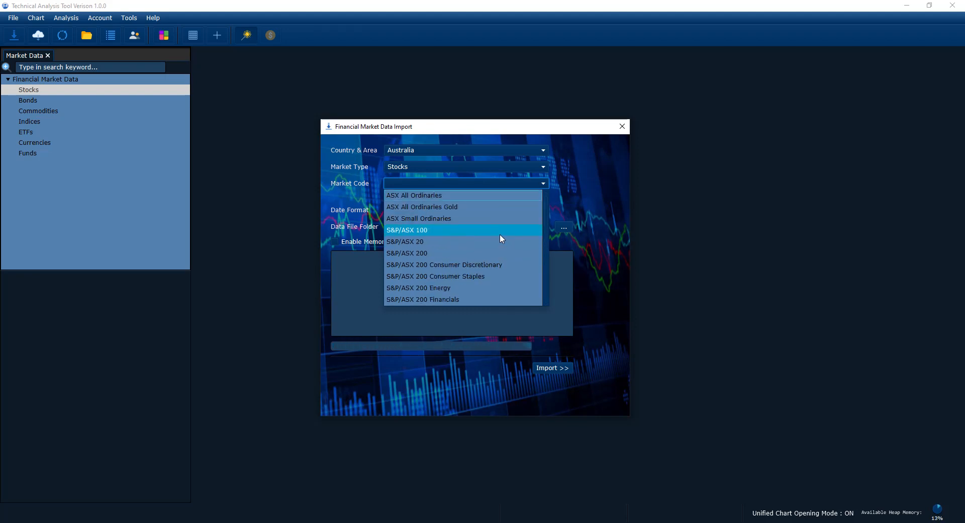
pyautogui.click(429, 253)
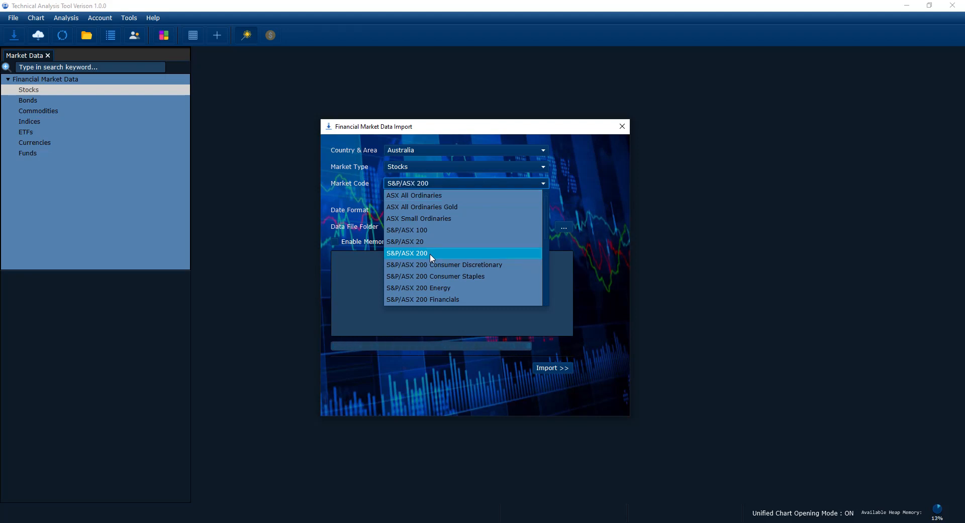
pyautogui.click(430, 254)
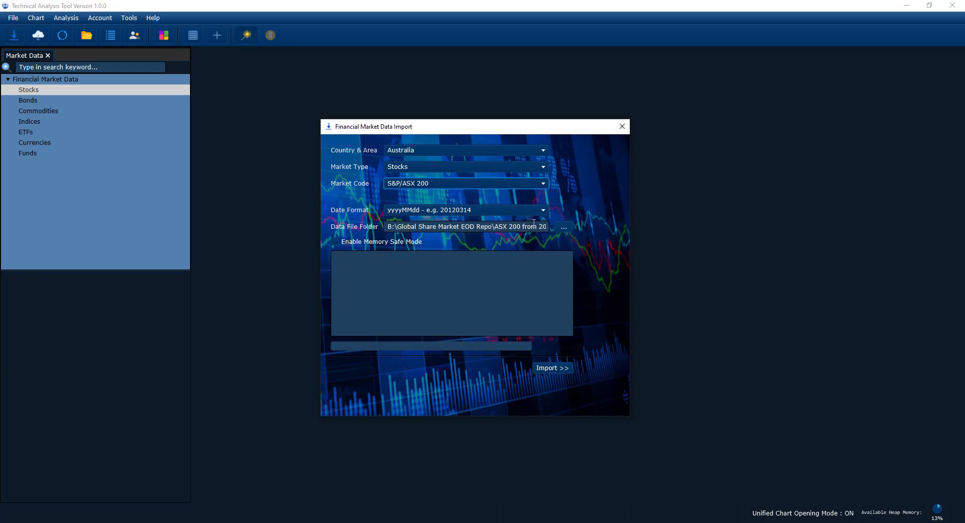
# Step: Choose the folder "ASX 200 from 2013 to present day" in B:\Global Share Market EOD Repo as the data file folder
pyautogui.click(564, 229)
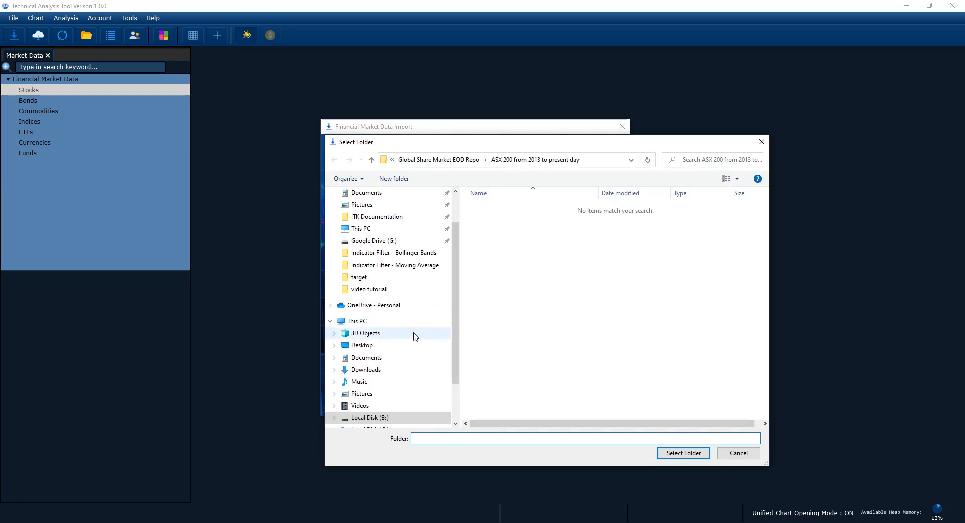
pyautogui.click(369, 418)
pyautogui.doubleClick(523, 249)
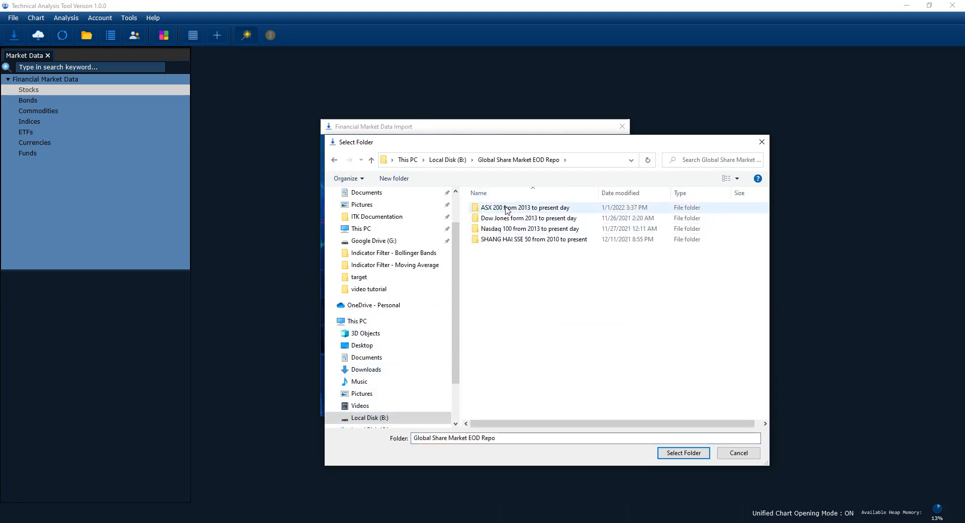
pyautogui.doubleClick(505, 207)
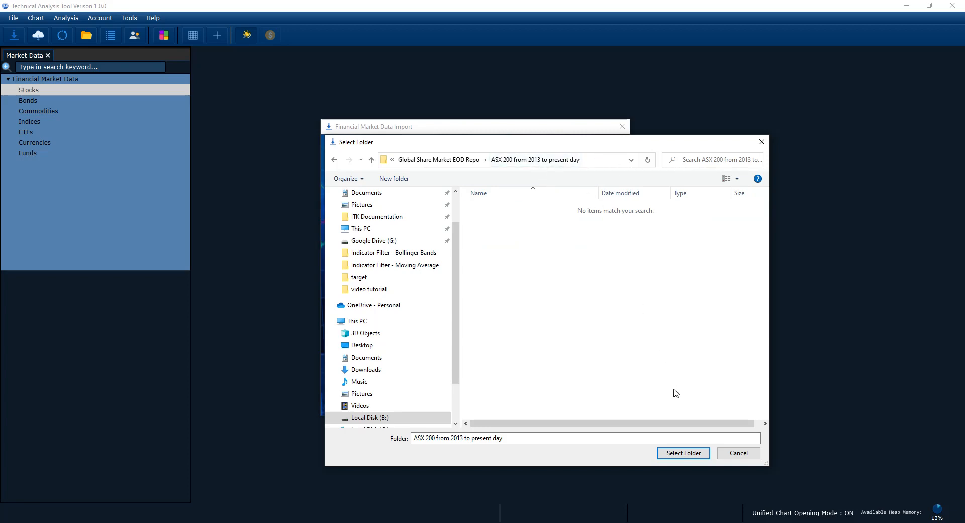
pyautogui.click(676, 453)
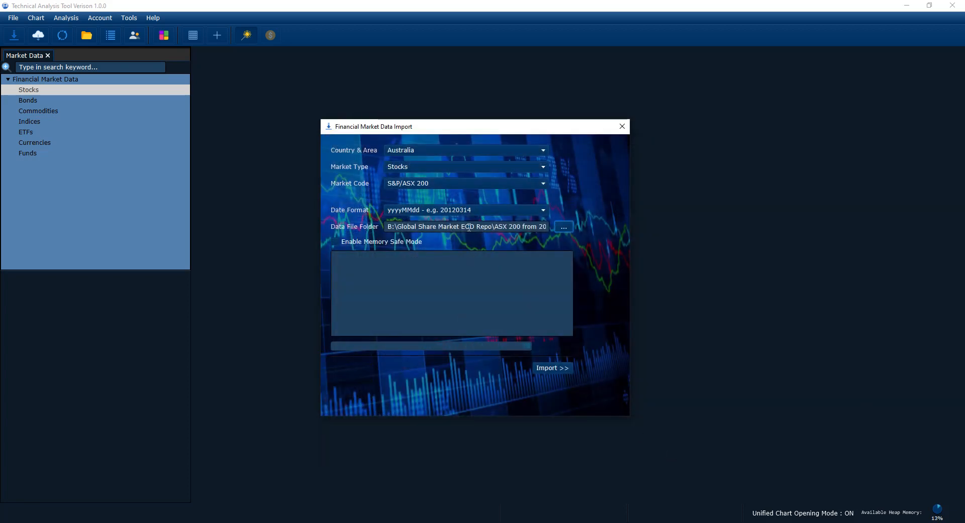
# Step: Run the import of the S&P/ASX 200 stock data and close the import dialog
pyautogui.click(548, 368)
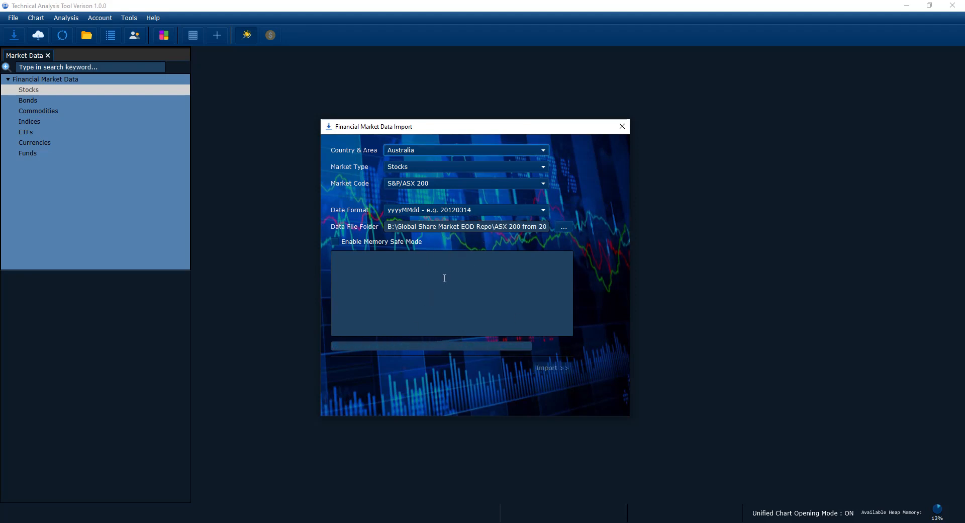
pyautogui.moveTo(469, 128); pyautogui.dragTo(463, 133)
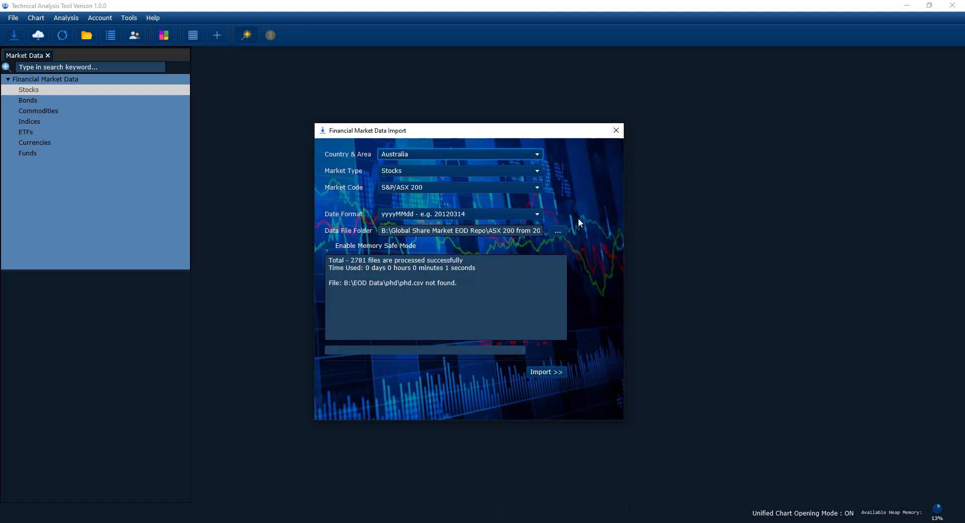
pyautogui.press('Escape')
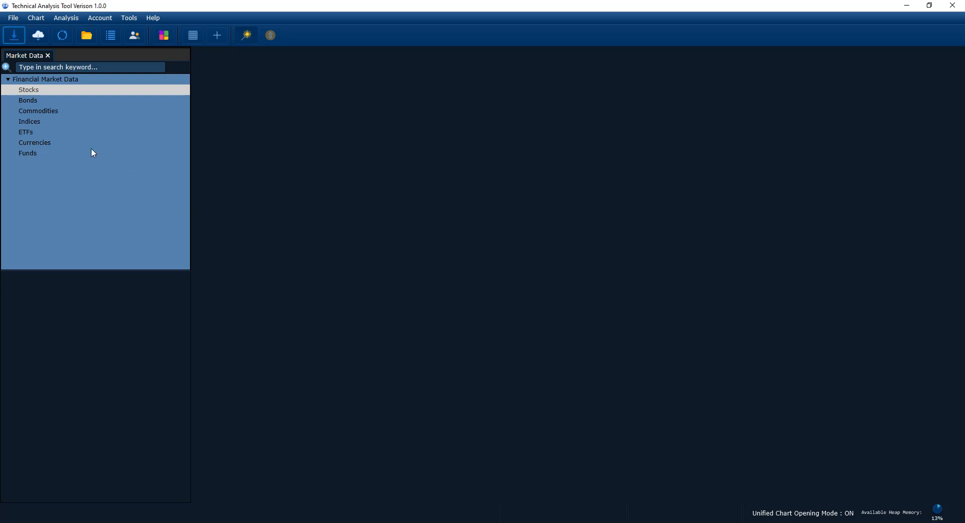
# Step: Refresh the Financial Market Data tree and look through the imported stock codes
pyautogui.rightClick(40, 108)
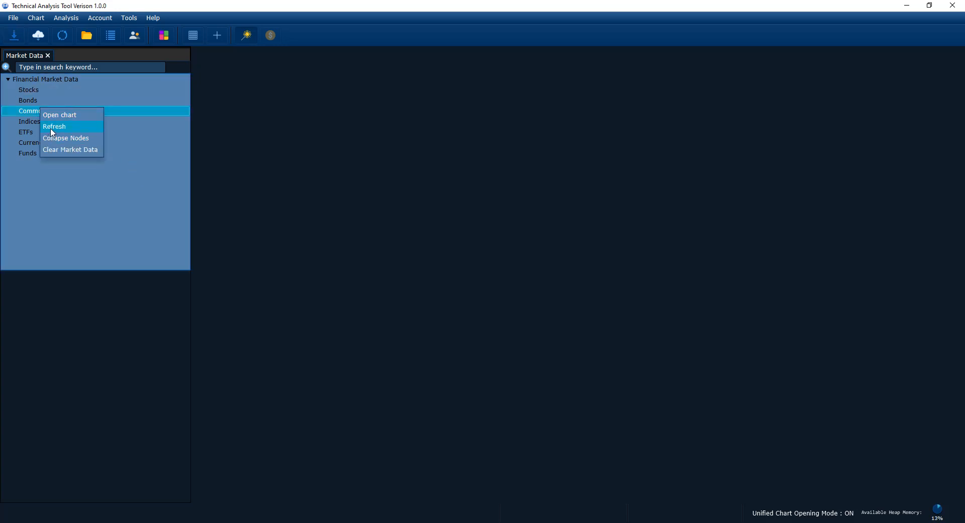
pyautogui.click(52, 128)
pyautogui.scroll(-6, 52, 136)
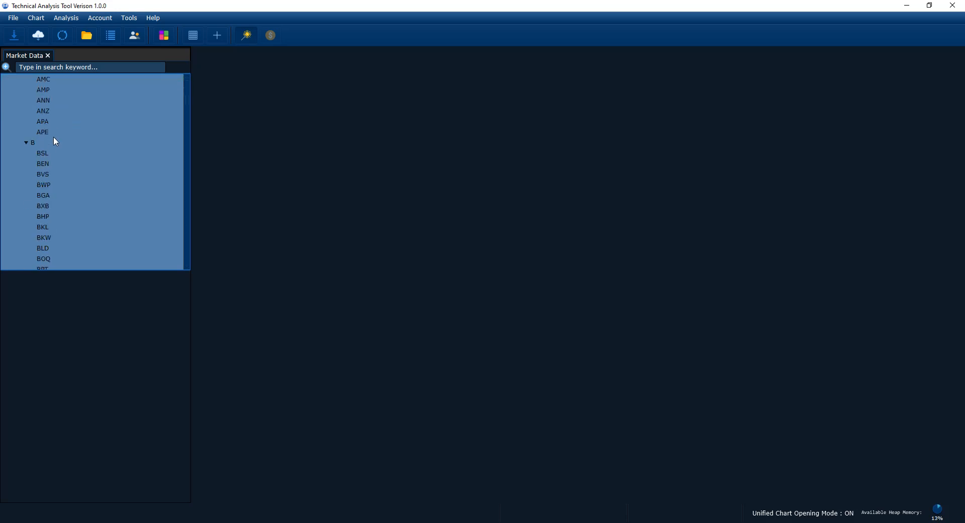
# Step: Open the AWC stock chart, view its price history as candlesticks, and close the chart
pyautogui.scroll(6, 54, 135)
pyautogui.click(59, 134)
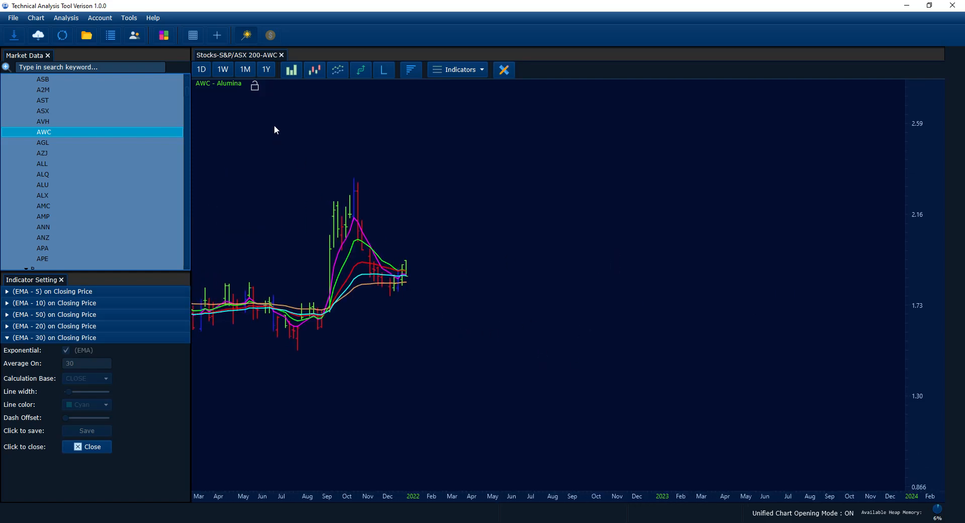
pyautogui.click(312, 74)
pyautogui.moveTo(334, 191); pyautogui.dragTo(536, 202)
pyautogui.scroll(-2, 410, 244)
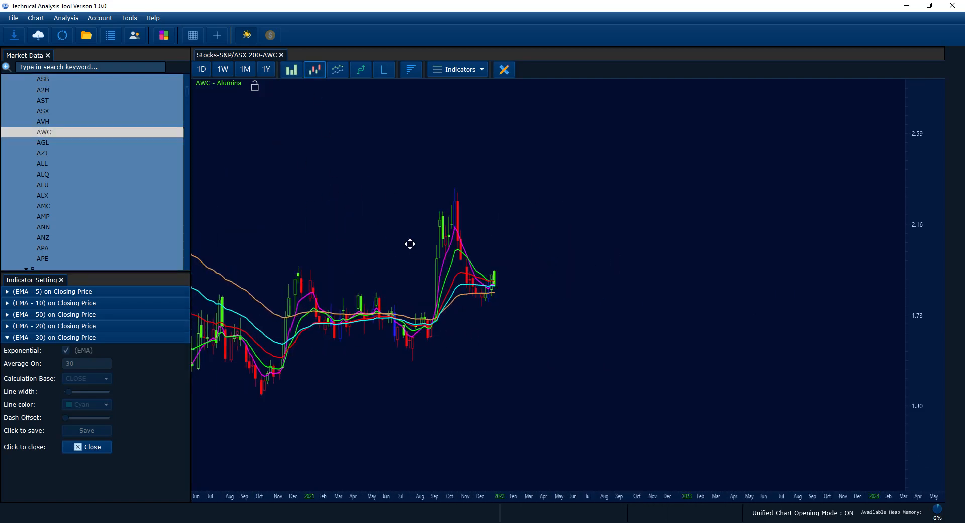
pyautogui.moveTo(410, 244); pyautogui.dragTo(590, 257)
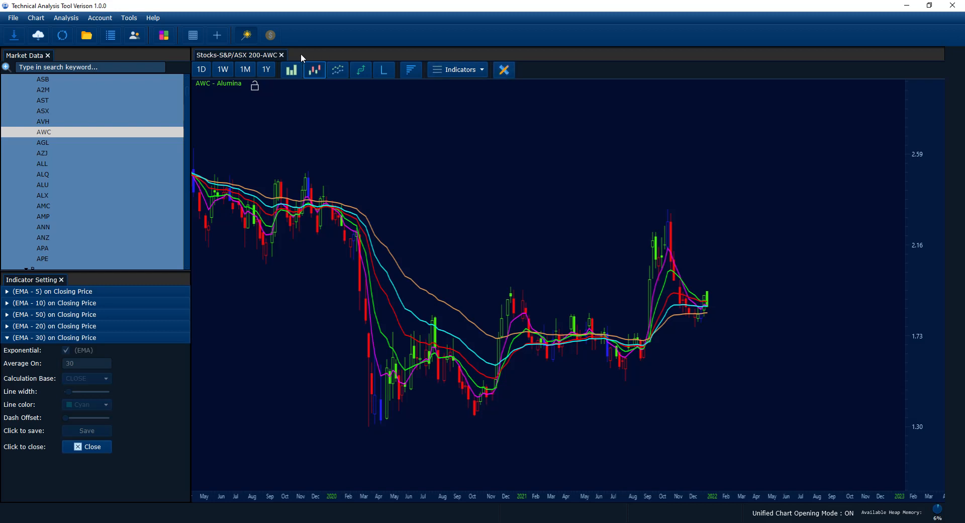
pyautogui.click(281, 54)
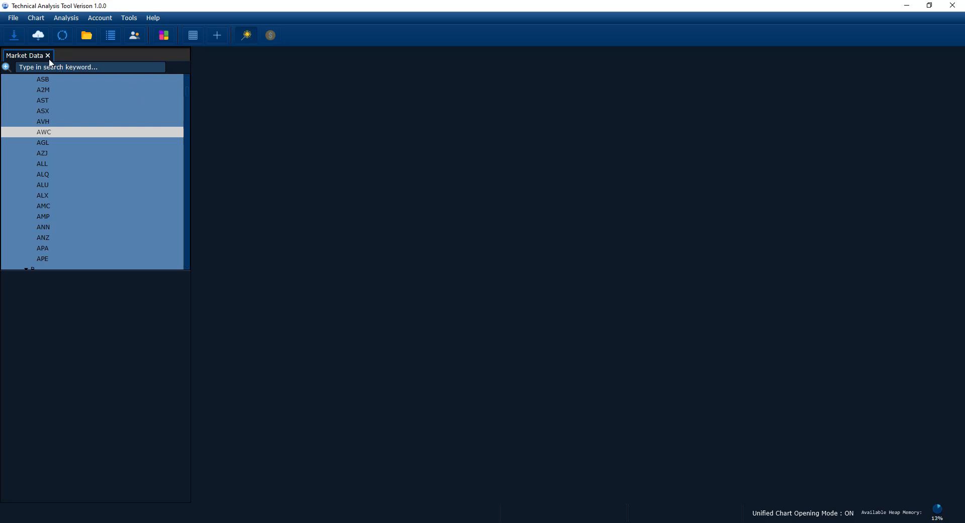
# Step: Open Market Scan Management to list the existing market scans
pyautogui.click(56, 20)
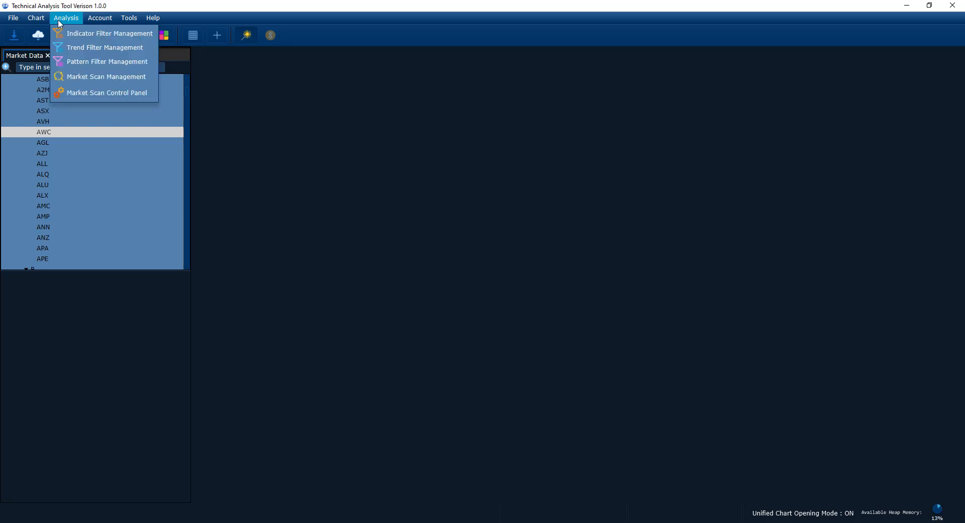
pyautogui.click(160, 5)
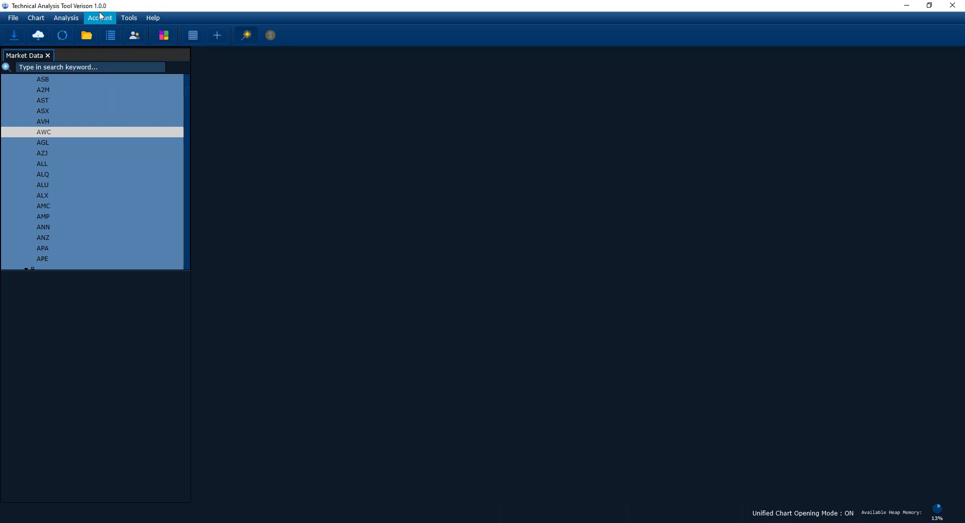
pyautogui.click(73, 16)
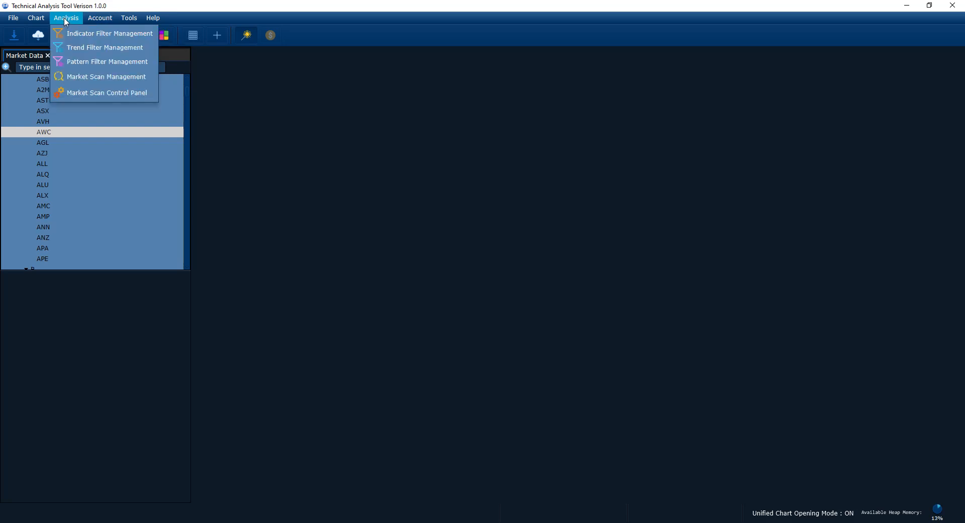
pyautogui.click(84, 81)
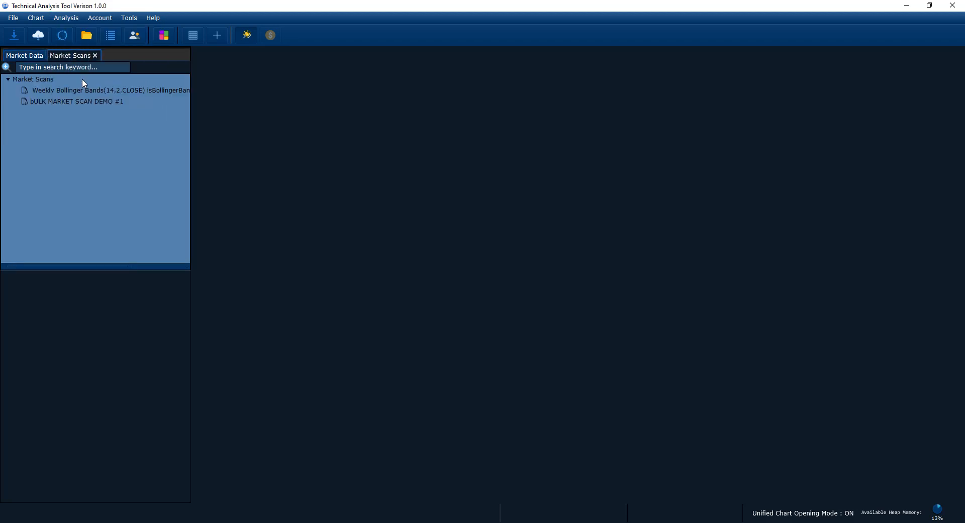
# Step: Add a new market scan to the Market Scans list
pyautogui.click(62, 93)
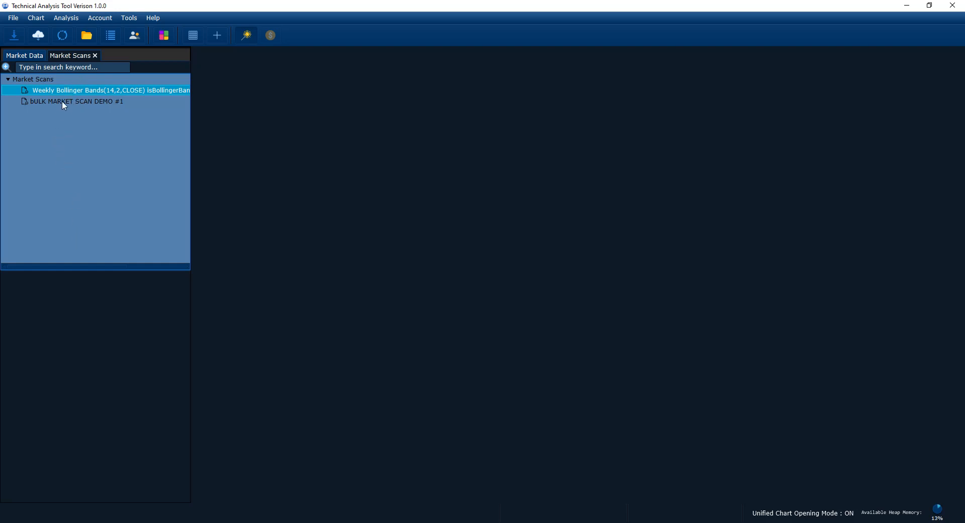
pyautogui.click(59, 100)
pyautogui.click(58, 93)
pyautogui.click(56, 102)
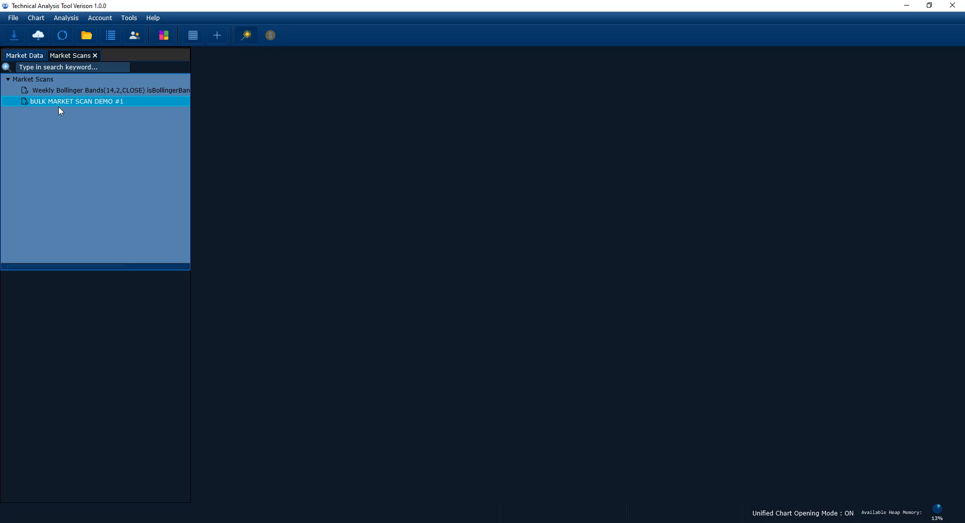
pyautogui.rightClick(46, 103)
pyautogui.click(32, 116)
pyautogui.rightClick(40, 100)
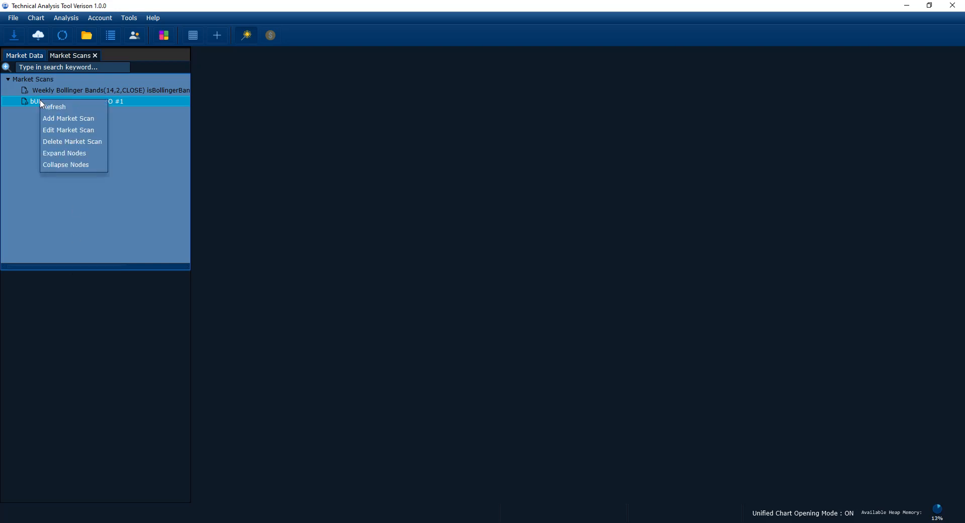
pyautogui.click(74, 123)
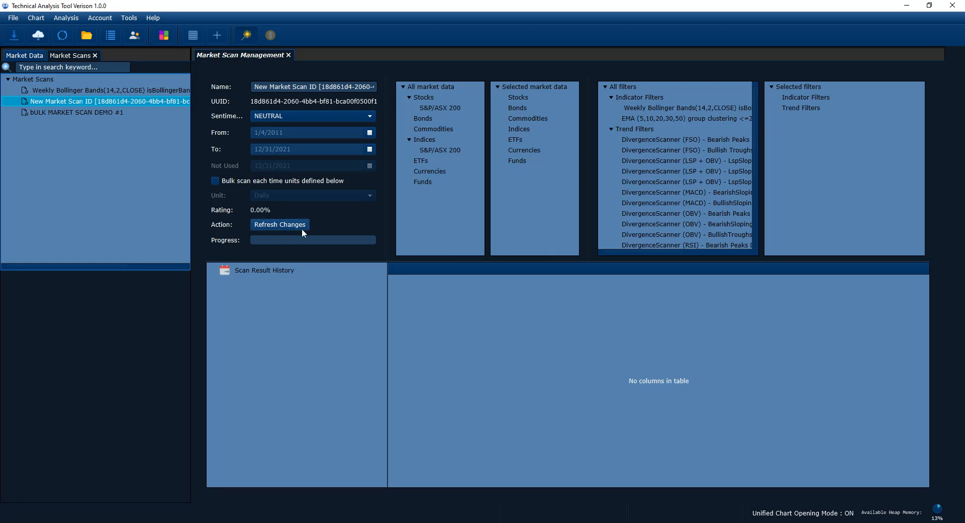
# Step: Lower the divider above Scan Result History to enlarge the scan settings area
pyautogui.moveTo(458, 262); pyautogui.dragTo(411, 275)
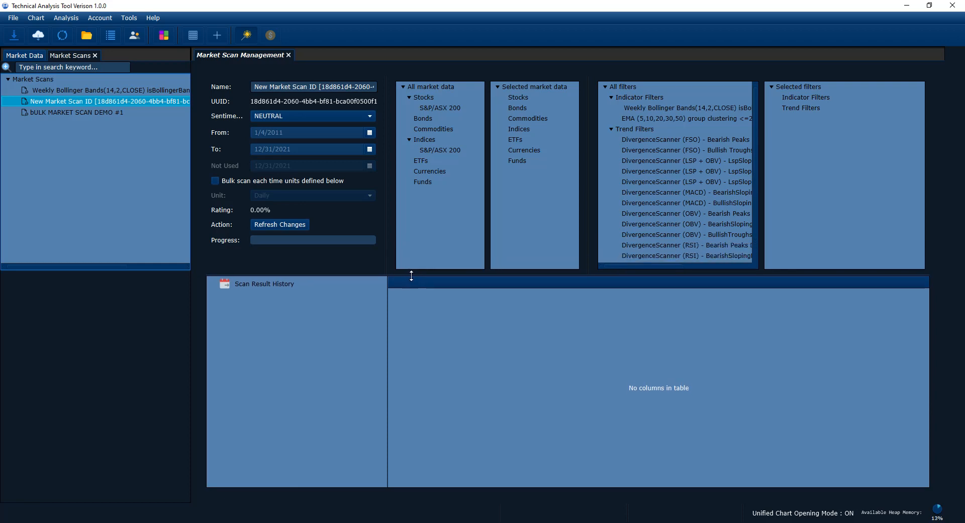
pyautogui.click(277, 286)
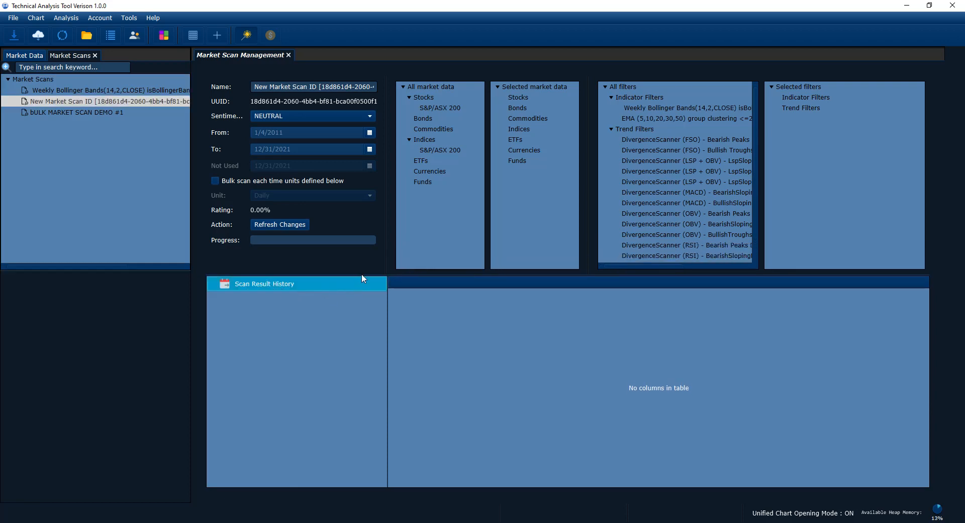
pyautogui.moveTo(361, 276); pyautogui.dragTo(364, 321)
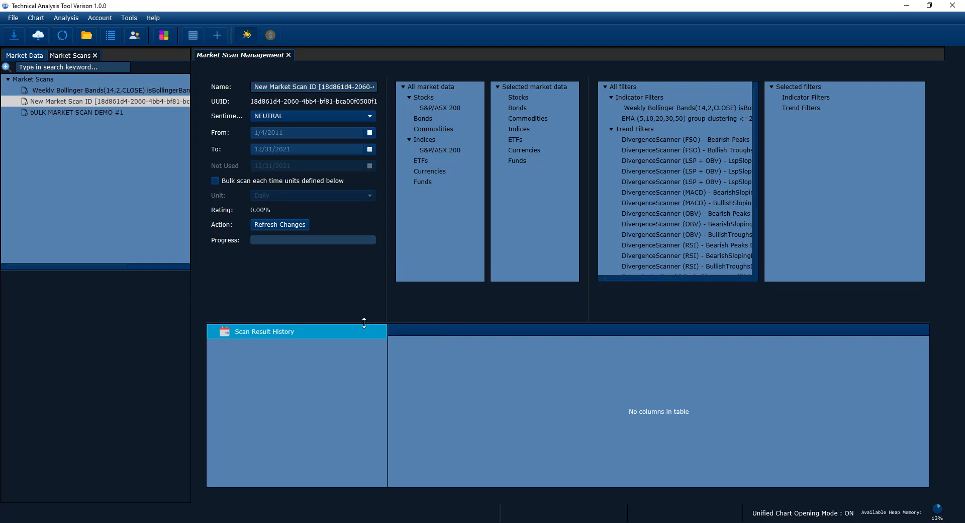
# Step: Rename the new market scan as "Weekly Up trend shares"
pyautogui.doubleClick(261, 87)
pyautogui.tripleClick(270, 88)
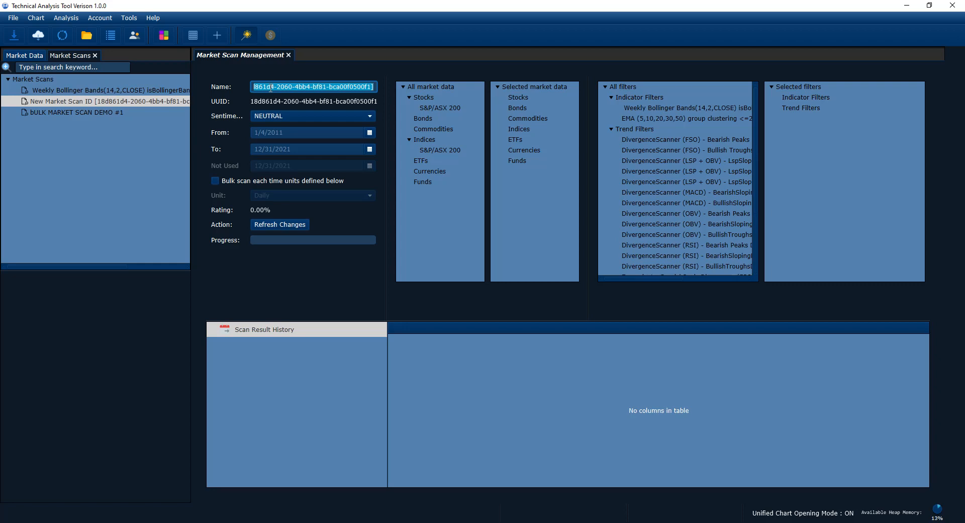
pyautogui.click(147, 126)
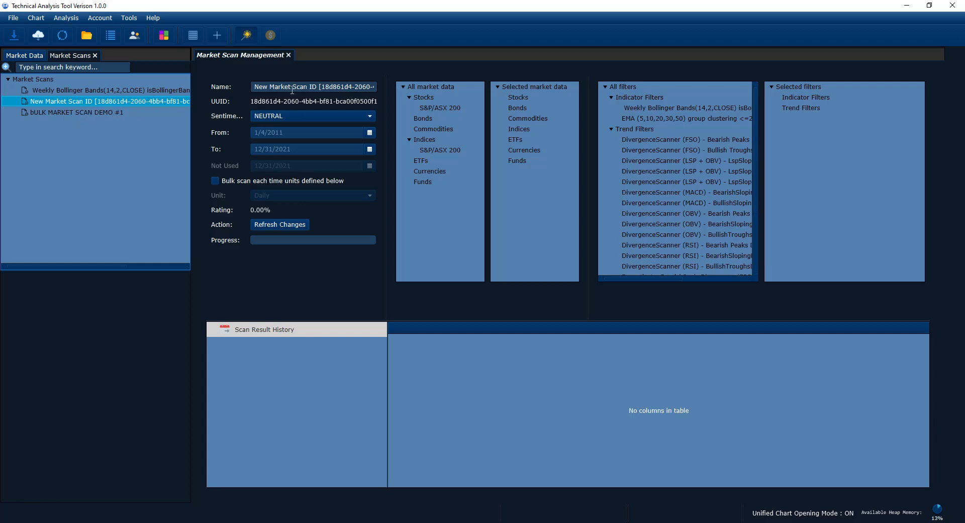
pyautogui.click(135, 93)
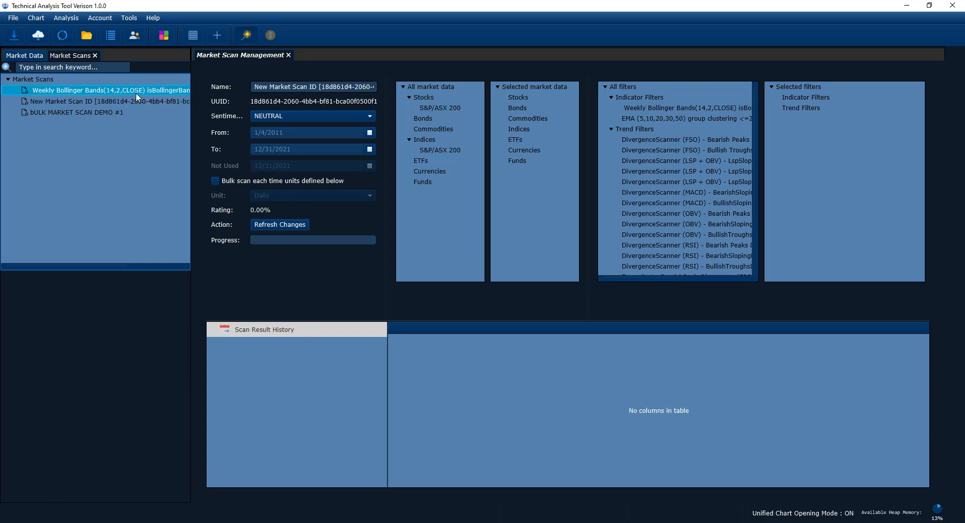
pyautogui.tripleClick(264, 88)
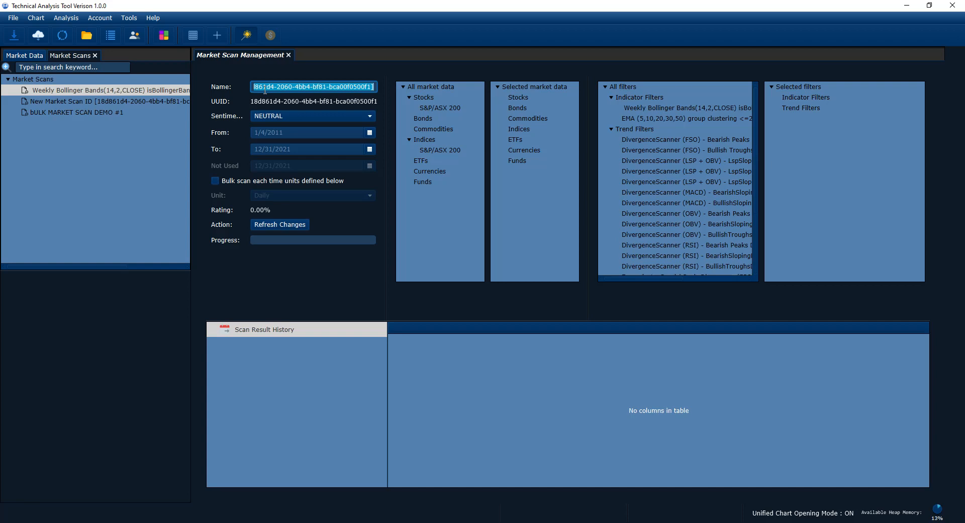
pyautogui.press('BackSpace')
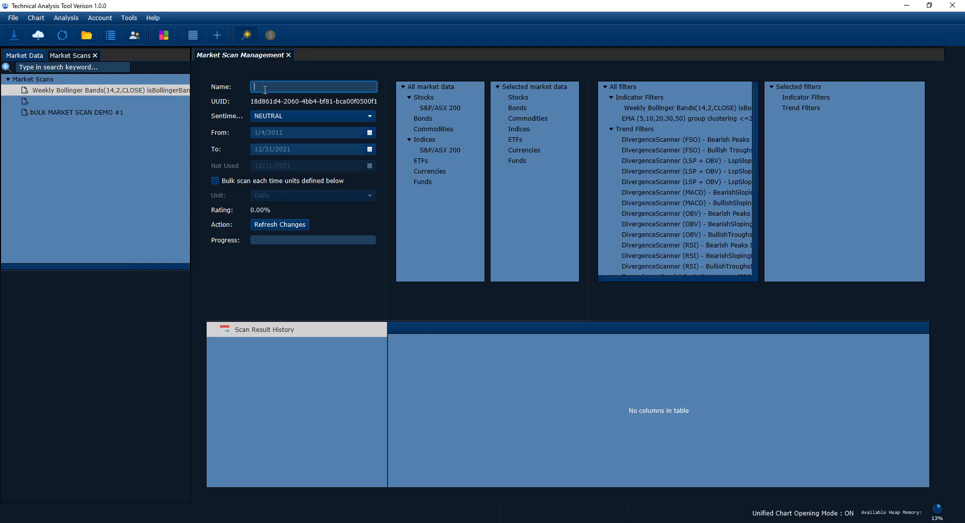
pyautogui.write('Weekly Up trend shares')
pyautogui.click(100, 101)
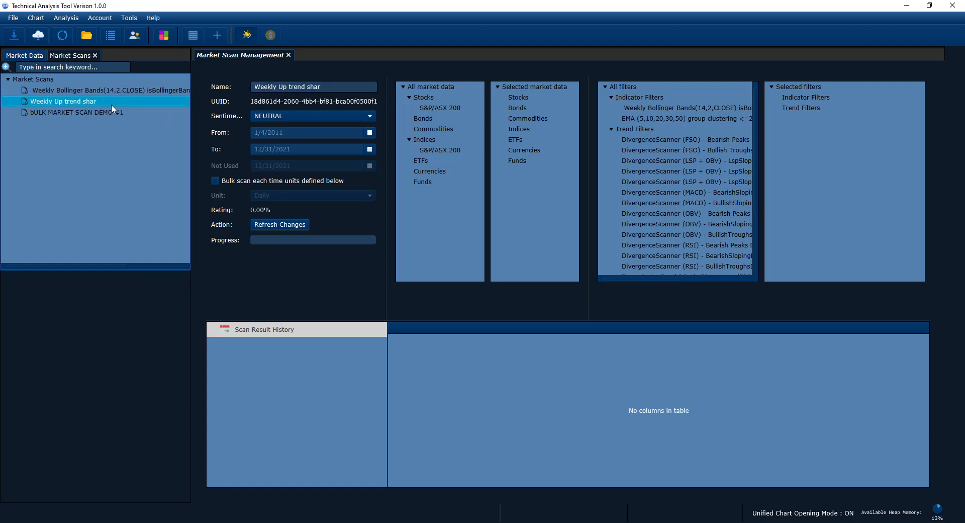
pyautogui.click(325, 86)
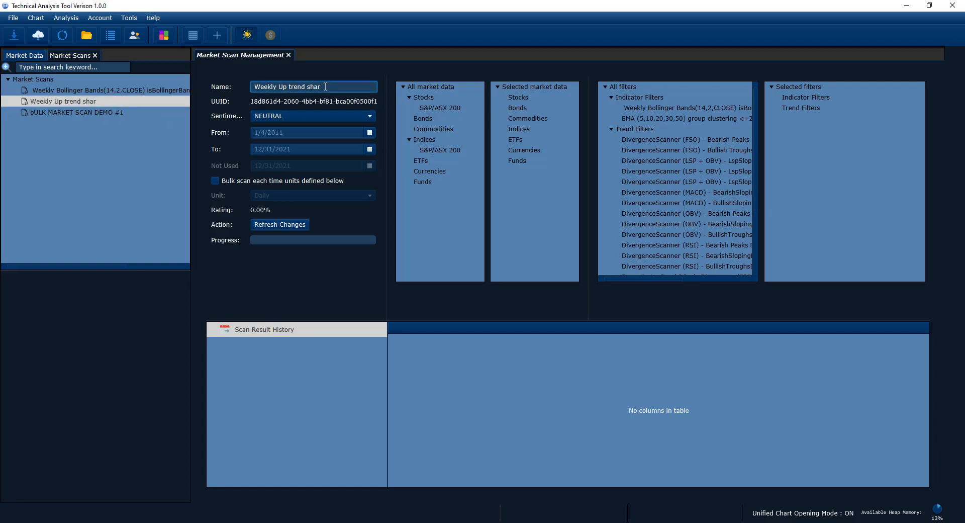
pyautogui.press('BackSpace')
pyautogui.write('es')
# Step: Set the sentiment of the Weekly Up trend shares scan to BULLISH
pyautogui.click(279, 115)
pyautogui.click(247, 116)
pyautogui.click(271, 116)
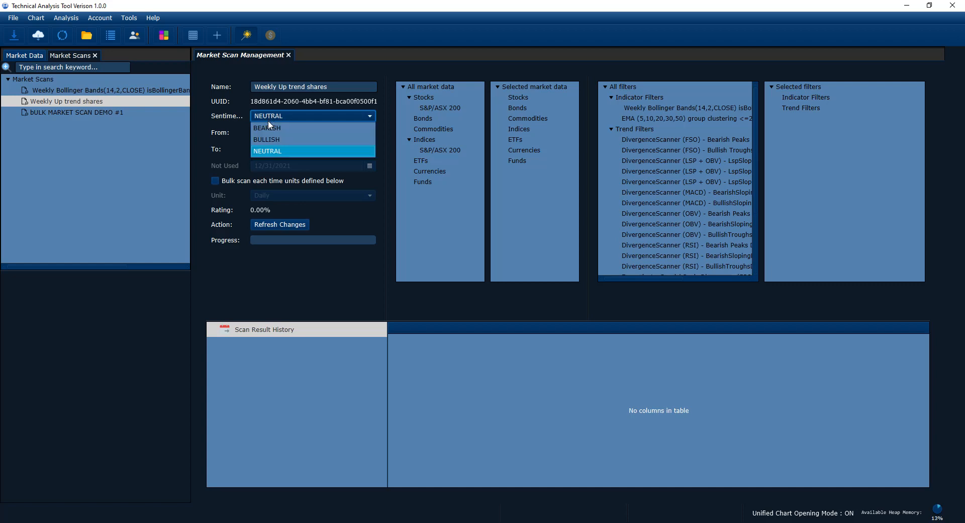
pyautogui.click(175, 149)
pyautogui.click(258, 87)
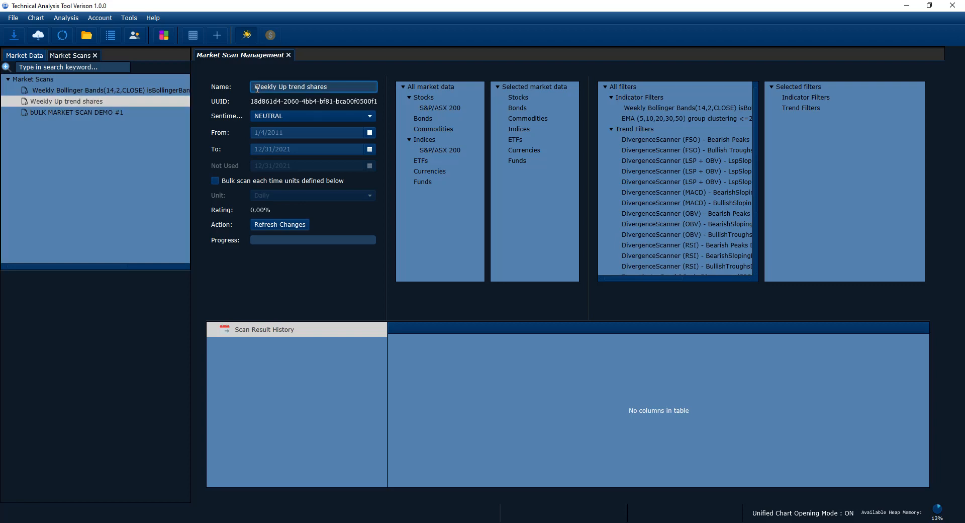
pyautogui.click(263, 117)
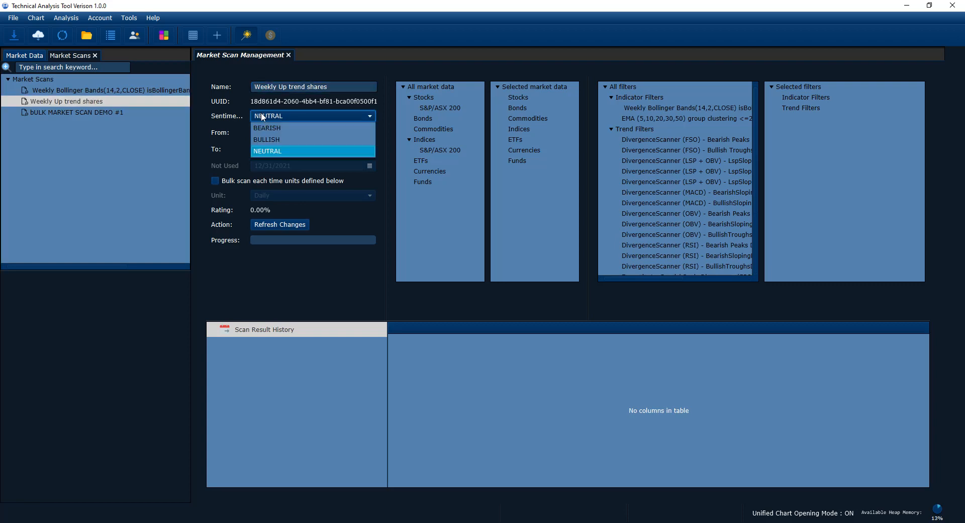
pyautogui.click(265, 139)
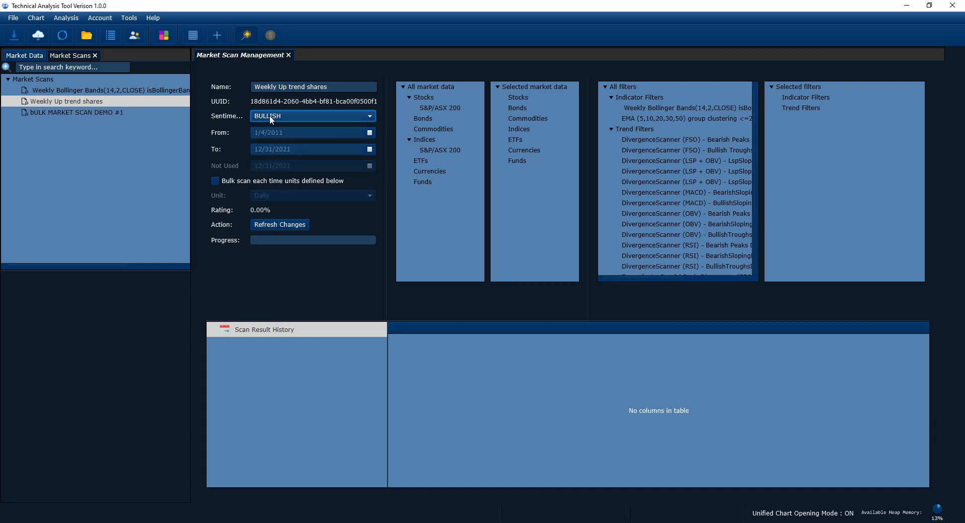
# Step: Review the available sentiment options for the scan, keeping BULLISH selected
pyautogui.click(271, 115)
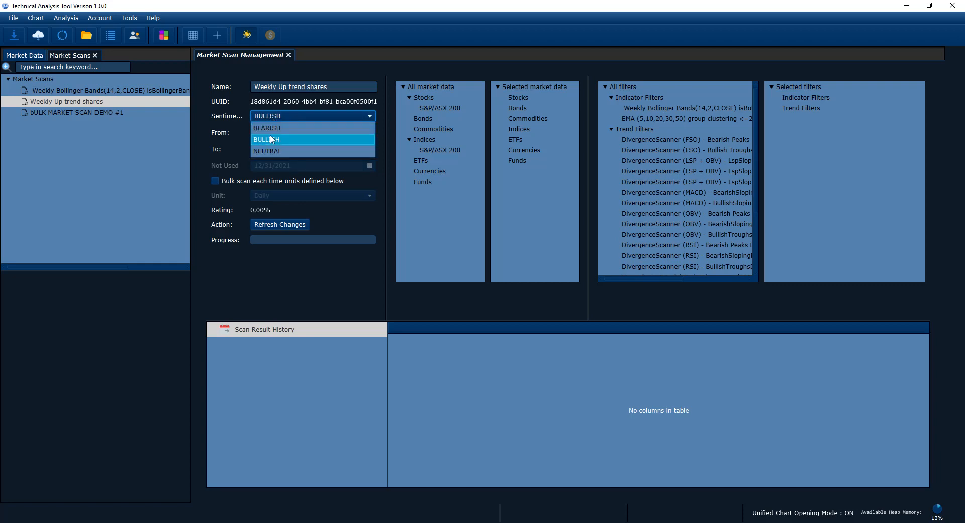
pyautogui.press('Up')
pyautogui.click(284, 113)
pyautogui.click(284, 114)
pyautogui.click(276, 137)
pyautogui.click(276, 116)
pyautogui.click(270, 139)
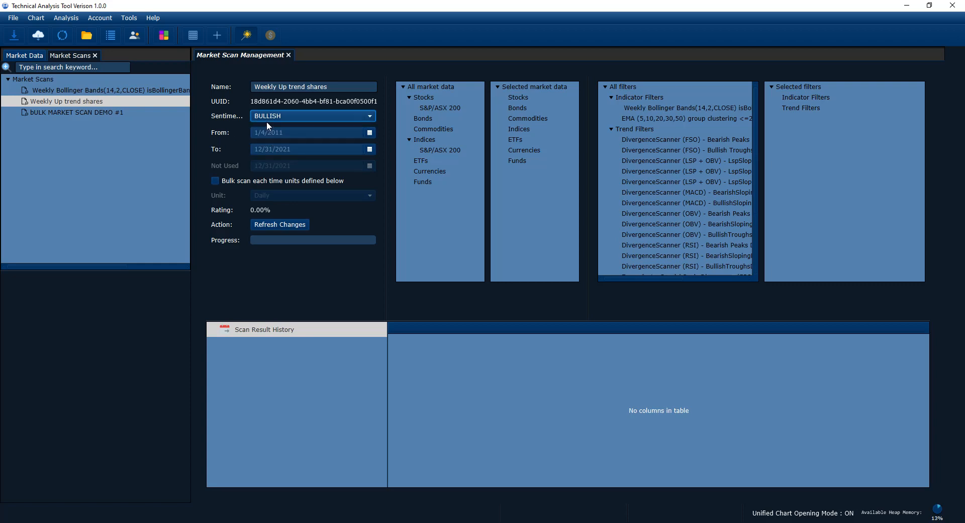
pyautogui.click(267, 120)
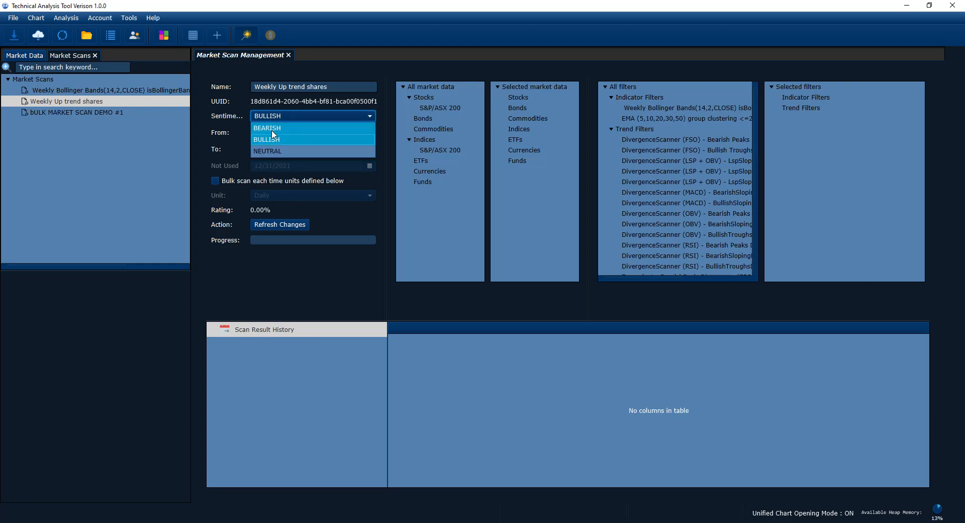
pyautogui.click(147, 161)
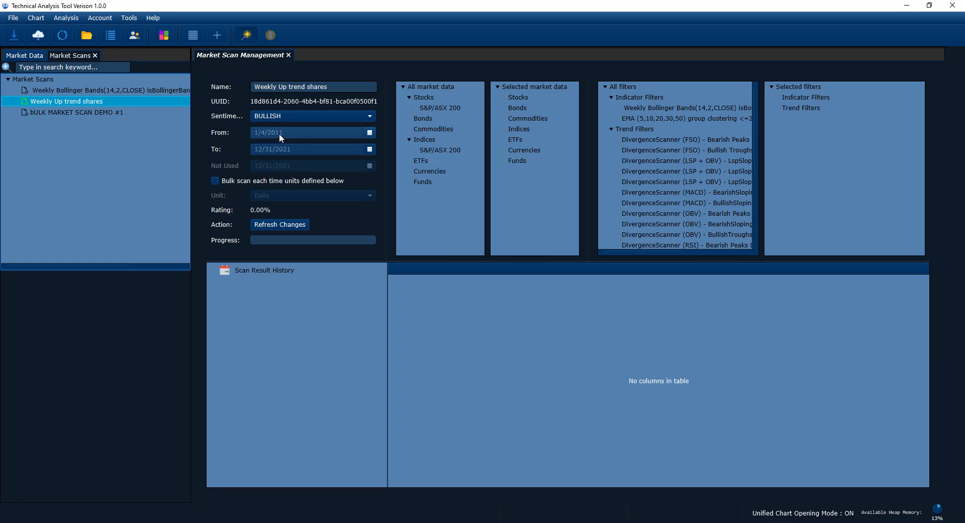
# Step: Compare the scan's end date with the computer's calendar and reselect 12/31/2021 as the end date
pyautogui.click(284, 148)
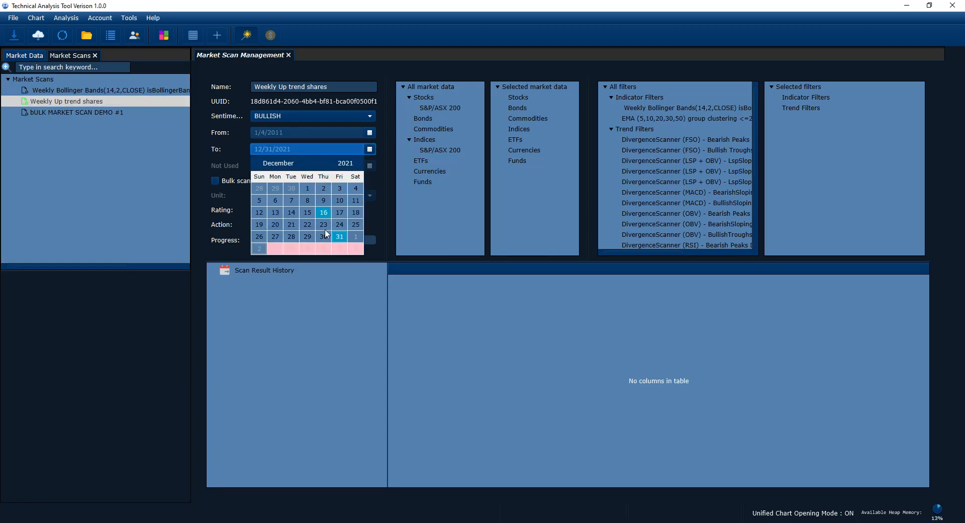
pyautogui.click(340, 237)
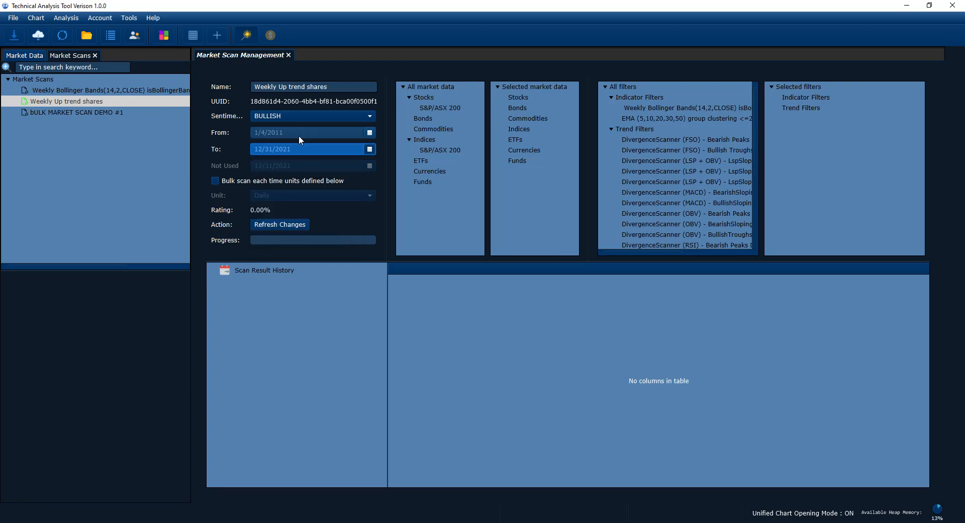
pyautogui.click(292, 148)
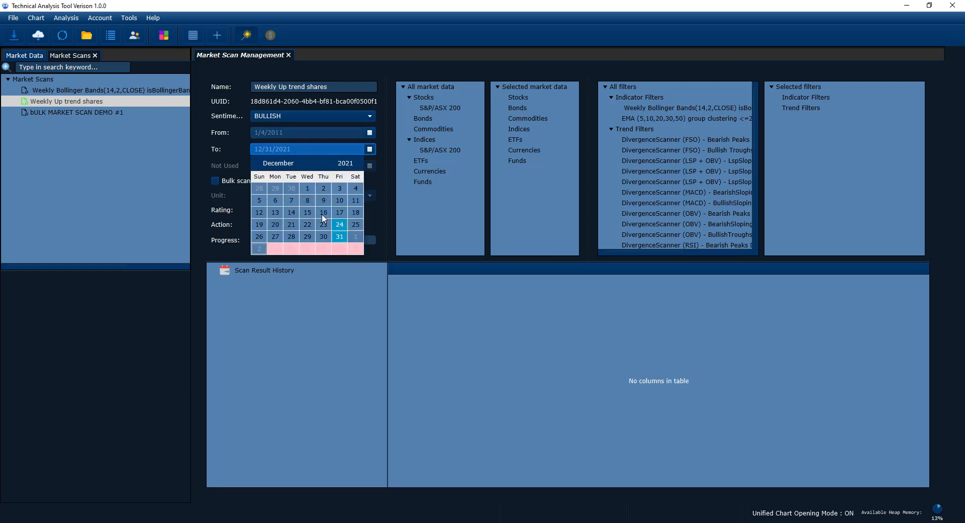
pyautogui.click(921, 522)
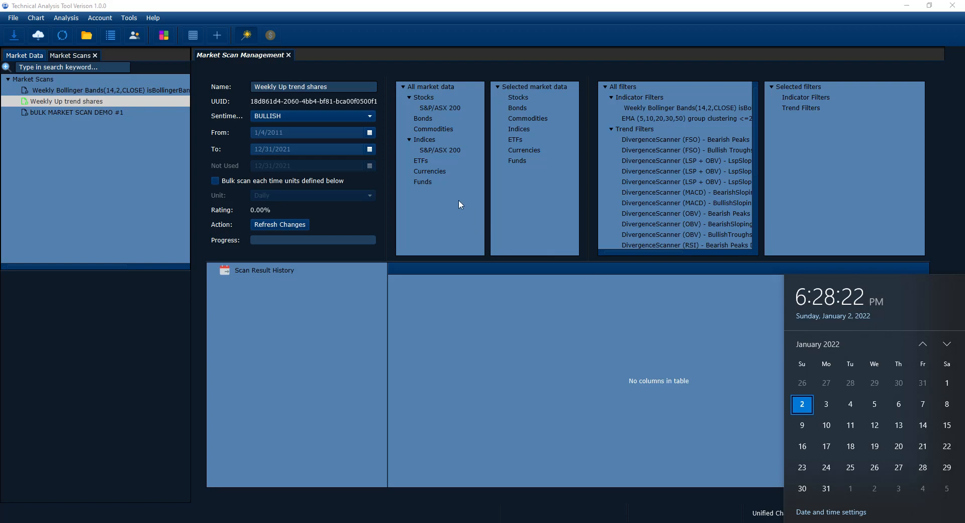
pyautogui.click(332, 148)
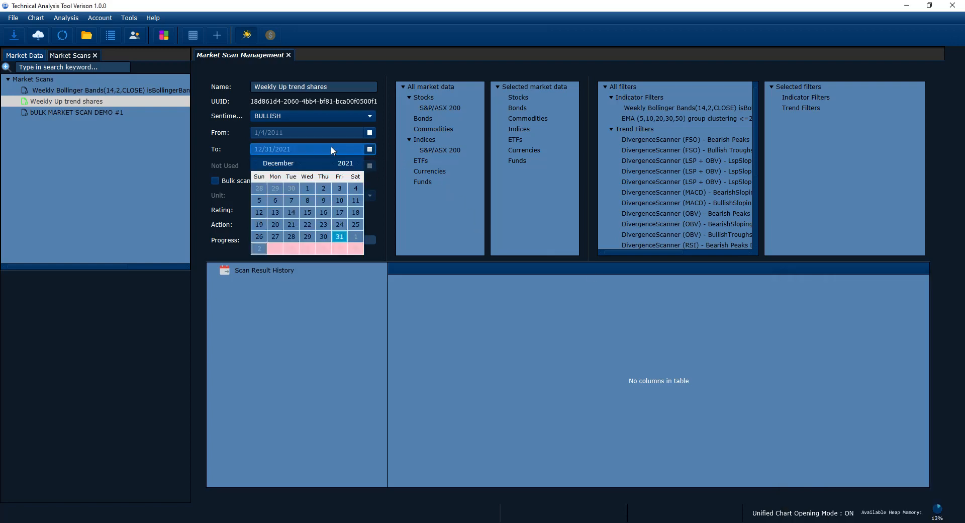
pyautogui.click(340, 236)
pyautogui.click(456, 327)
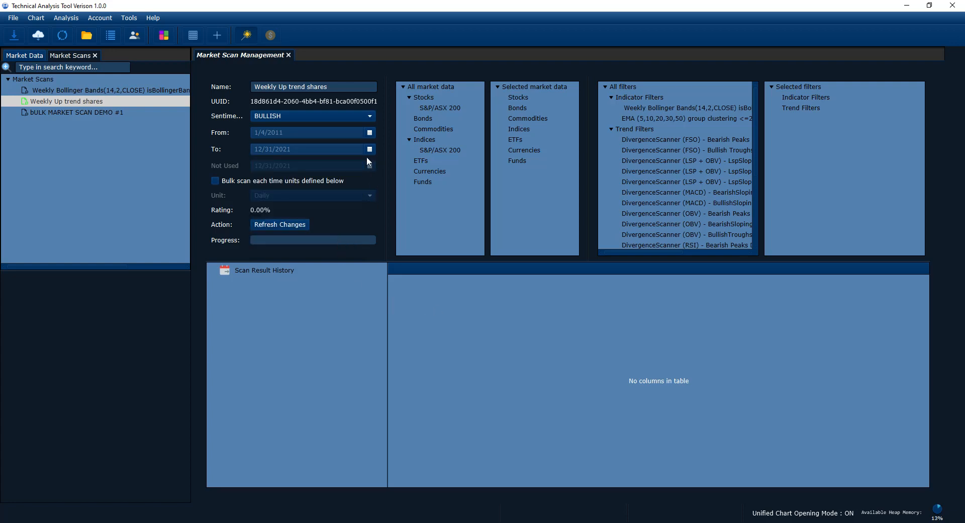
# Step: Try earlier end dates for the scan, first 12/17/2021 and then 10/1/2021
pyautogui.click(372, 152)
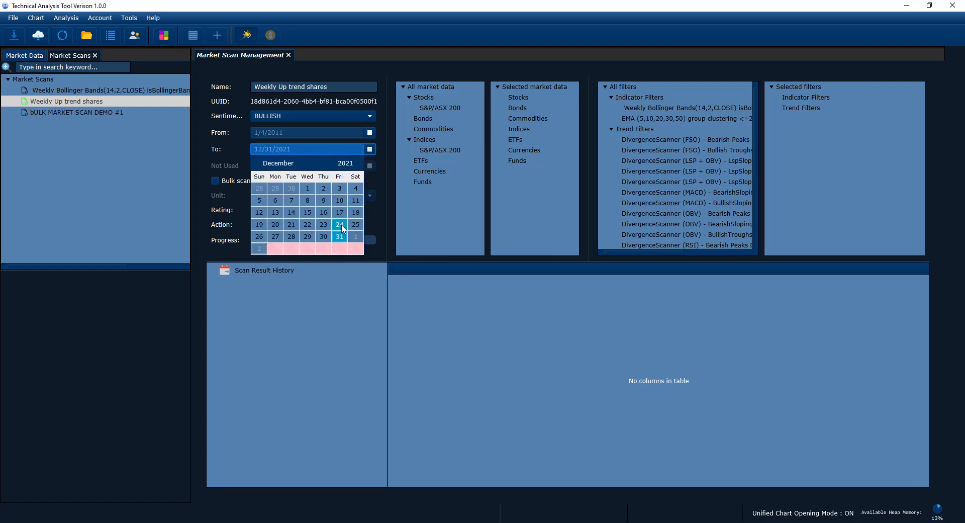
pyautogui.click(341, 212)
pyautogui.click(370, 152)
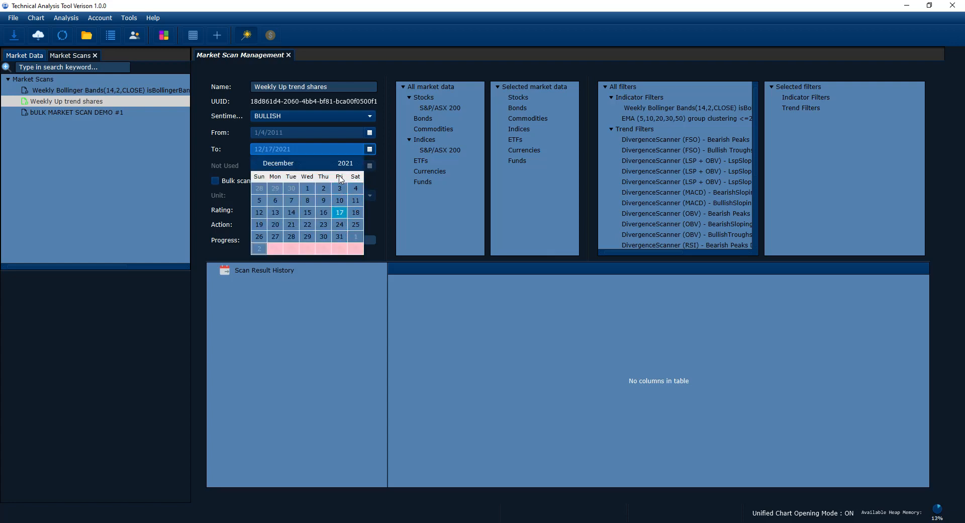
pyautogui.click(257, 164)
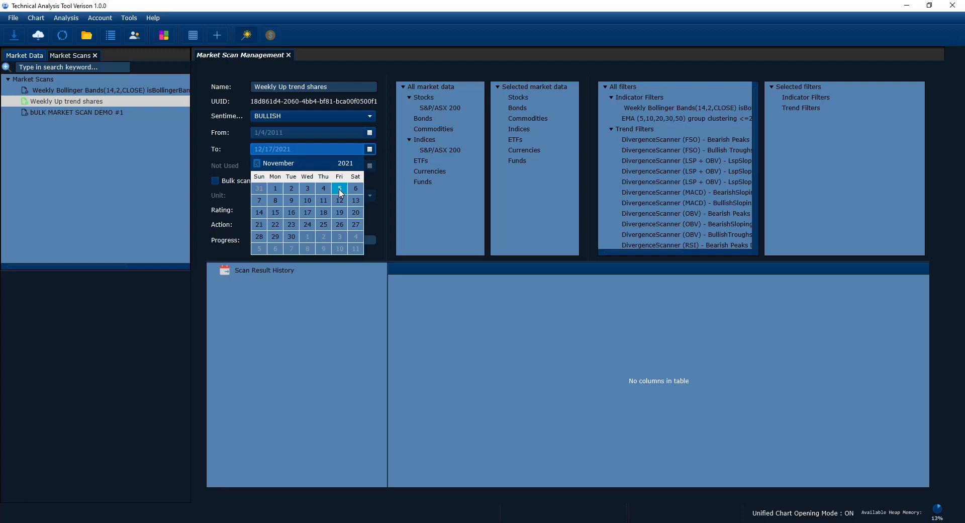
pyautogui.click(257, 163)
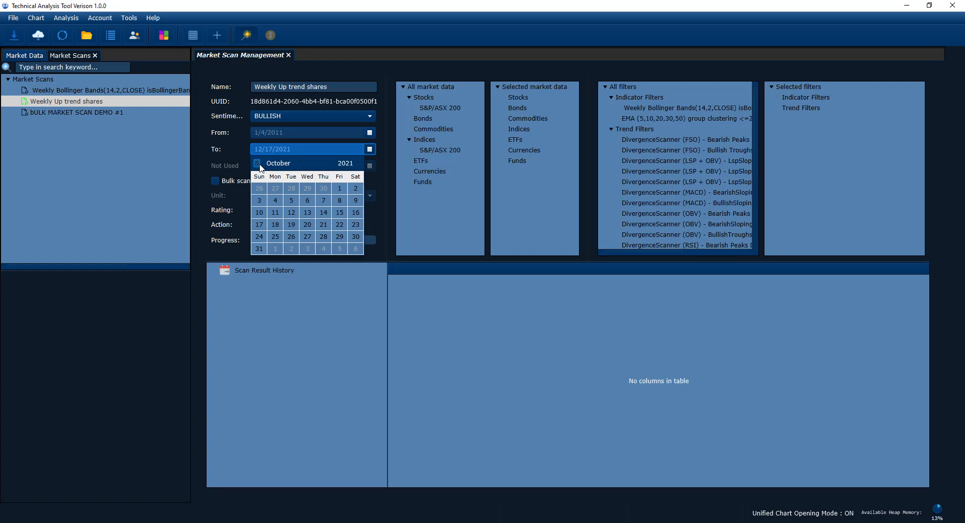
pyautogui.click(340, 192)
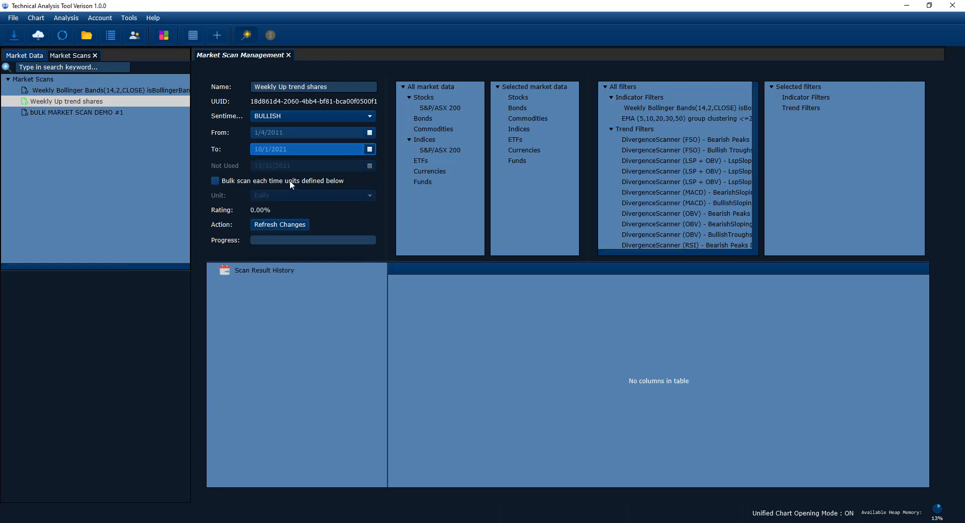
# Step: Set the scan's end date to 12/31/2021 and refresh the changes
pyautogui.click(370, 149)
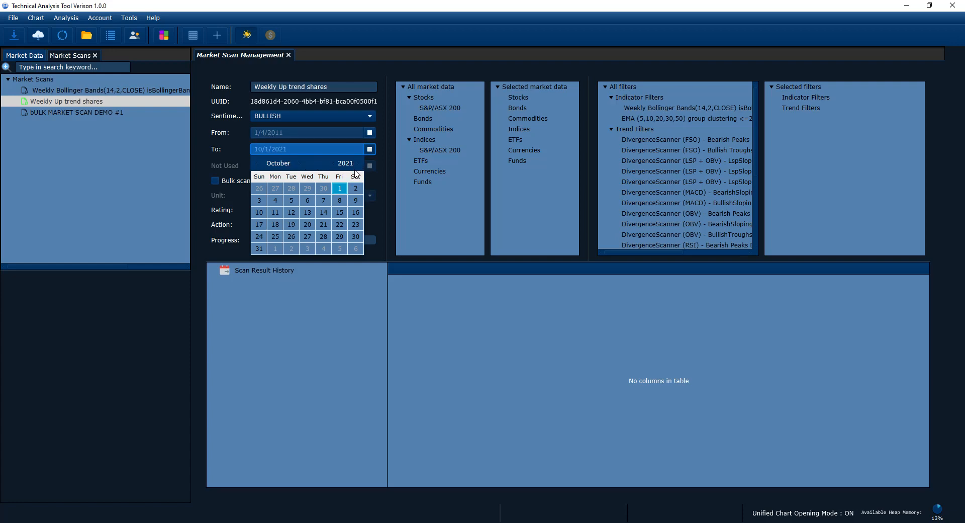
pyautogui.click(300, 163)
pyautogui.click(300, 163)
pyautogui.click(340, 237)
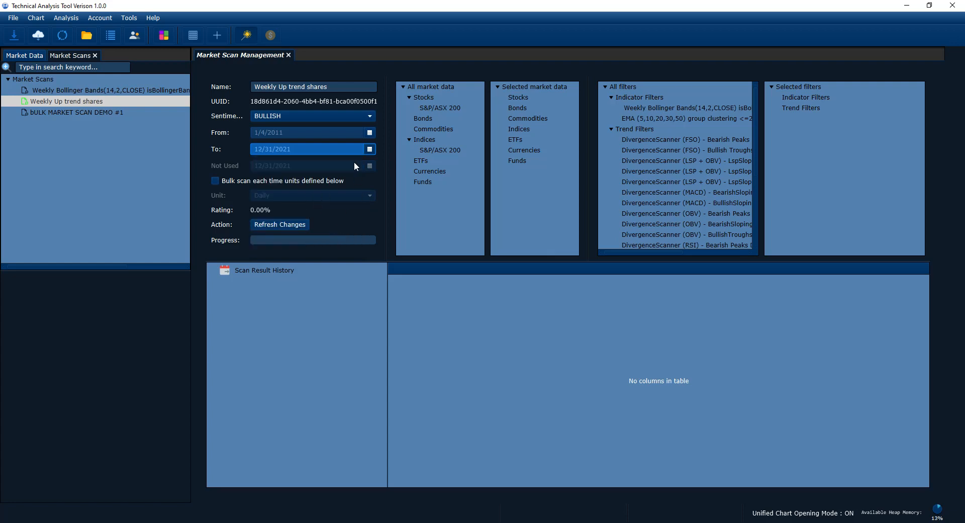
pyautogui.click(370, 150)
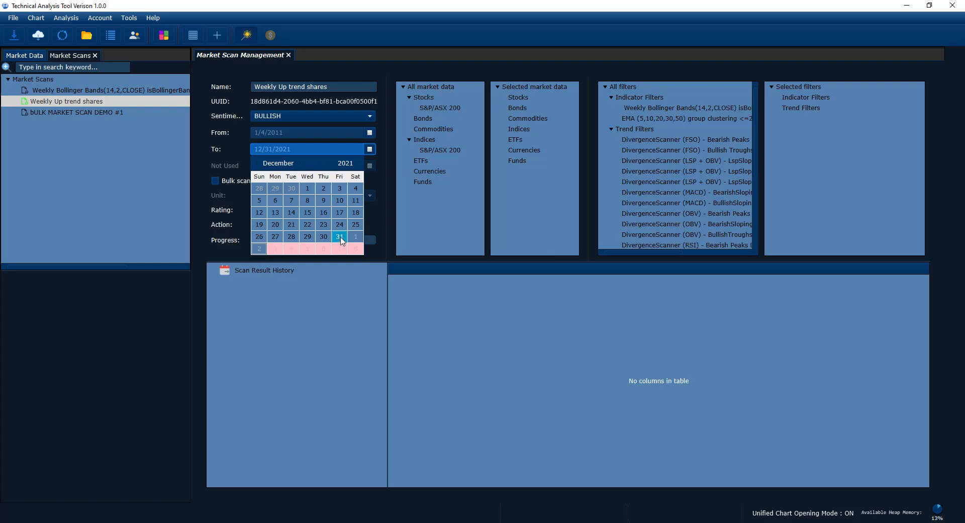
pyautogui.click(340, 238)
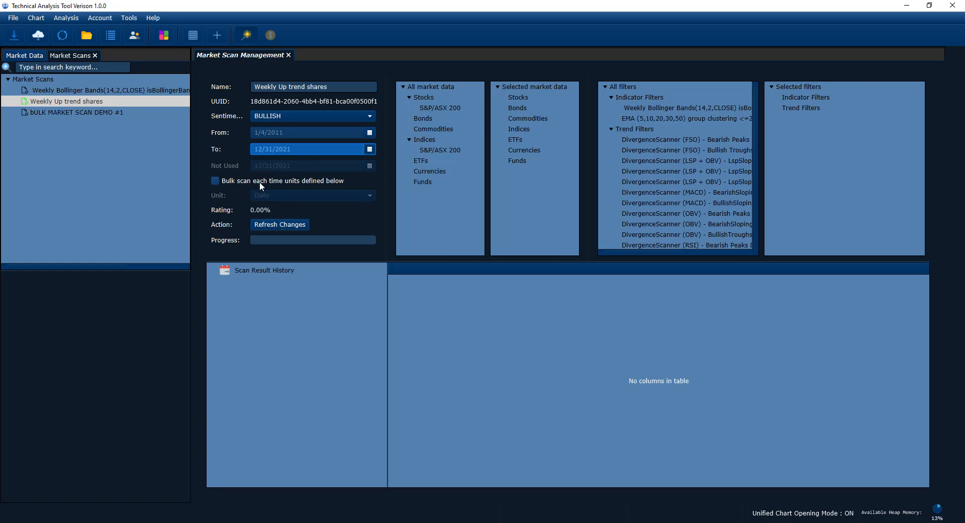
pyautogui.click(262, 222)
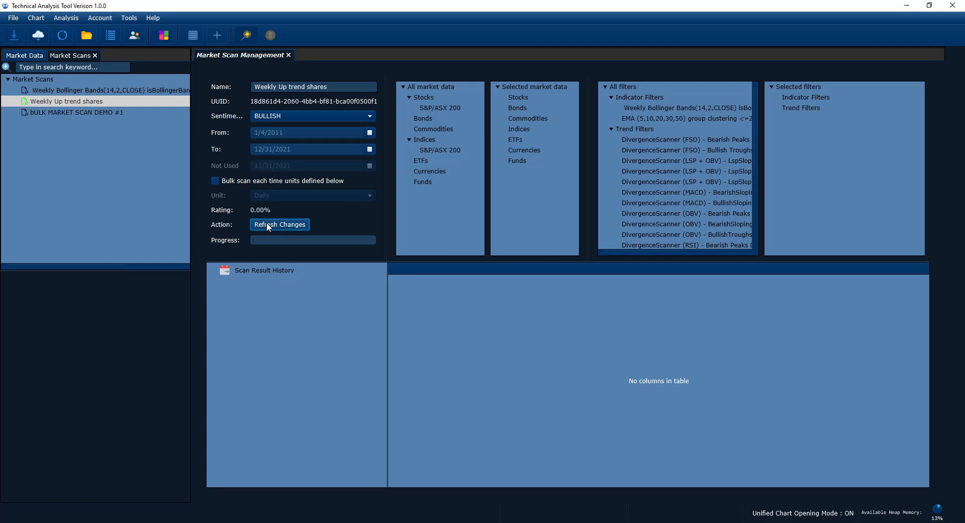
# Step: Try the option to bulk scan each time unit, switch it back off and refresh the changes
pyautogui.click(243, 181)
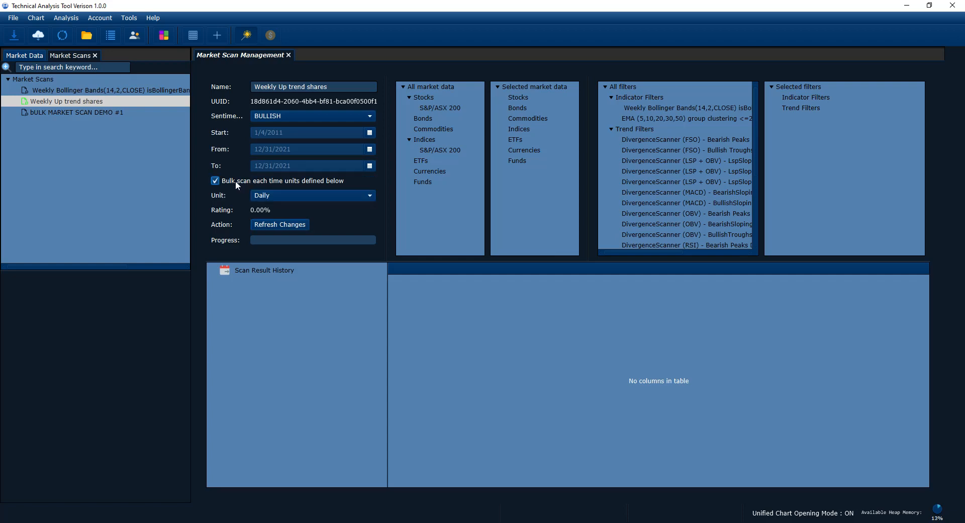
pyautogui.click(251, 182)
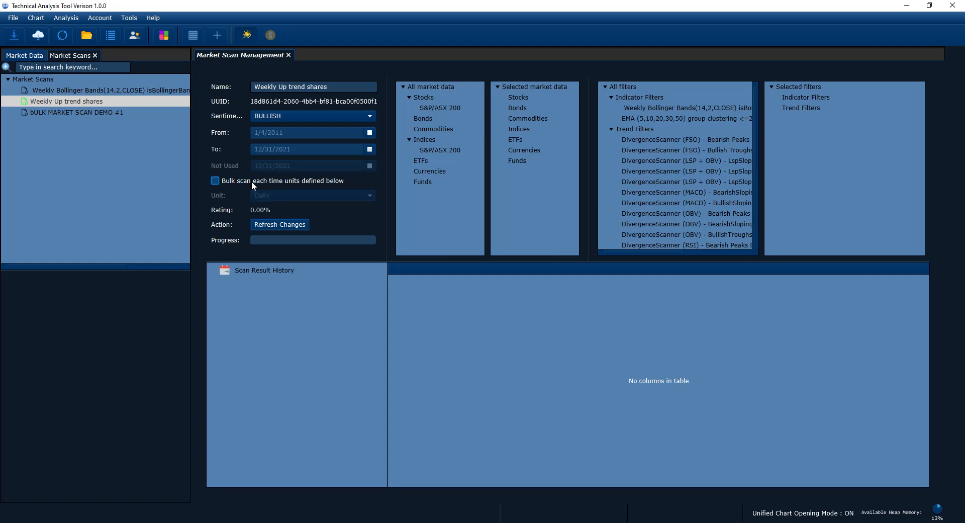
pyautogui.click(252, 181)
pyautogui.click(251, 181)
pyautogui.click(283, 225)
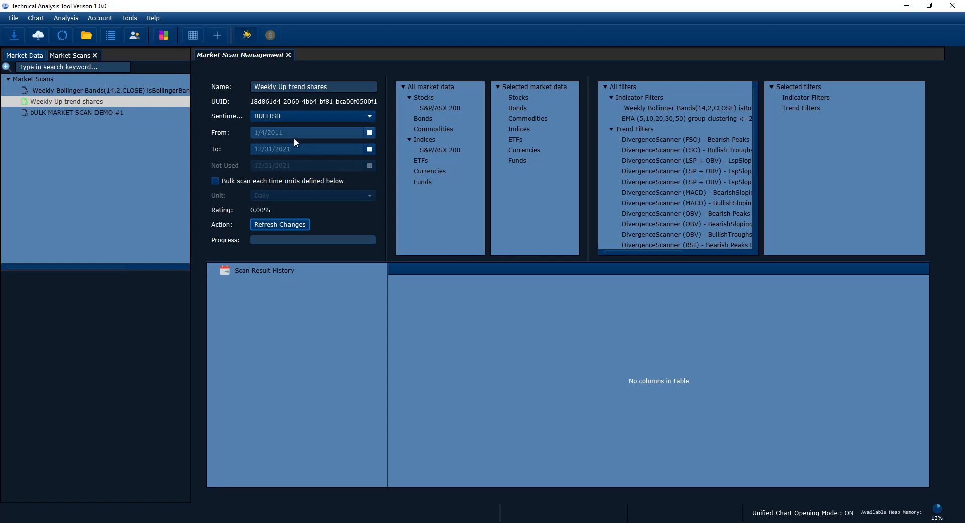
# Step: Browse the years in the scan's start date calendar and close it without picking a date
pyautogui.click(369, 133)
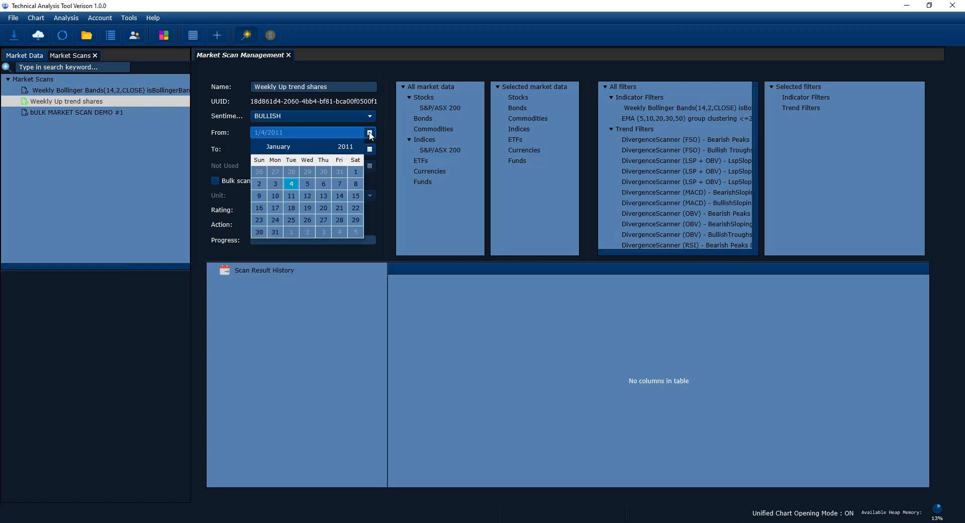
pyautogui.click(334, 147)
pyautogui.click(358, 147)
pyautogui.click(356, 147)
pyautogui.click(332, 146)
pyautogui.click(330, 134)
pyautogui.click(330, 134)
pyautogui.click(230, 153)
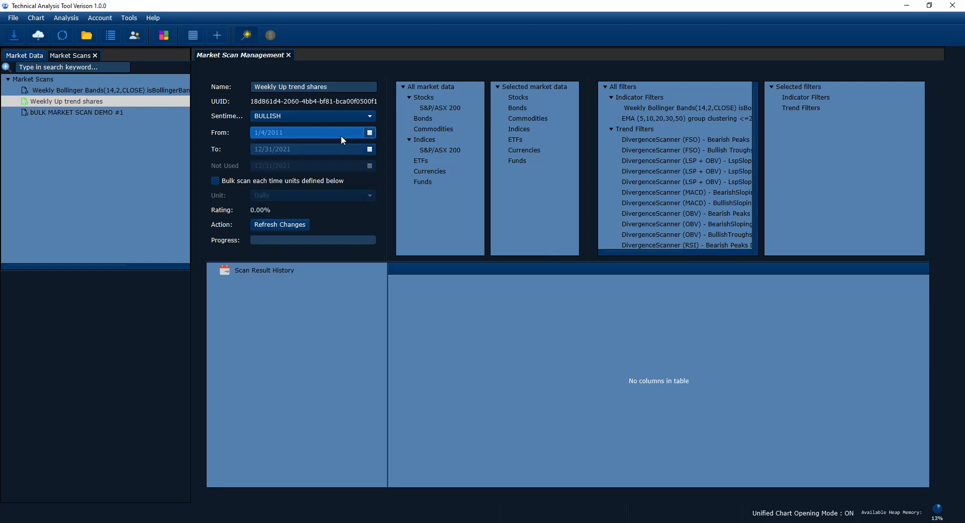
pyautogui.click(369, 134)
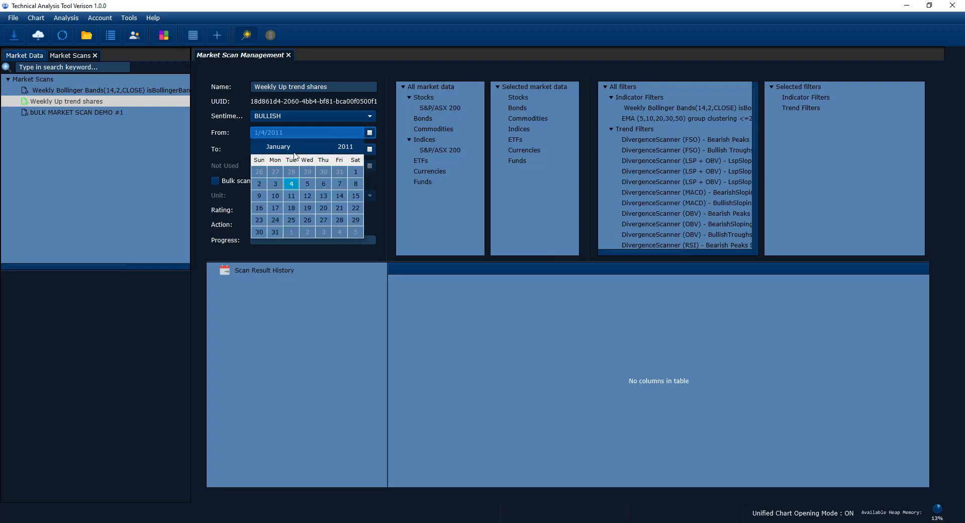
pyautogui.click(197, 149)
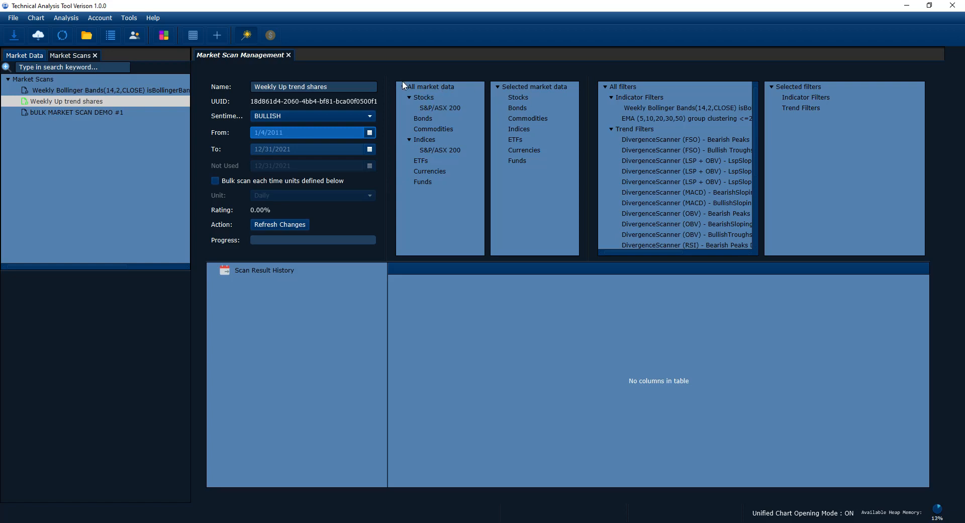
# Step: Add the S&P/ASX 200 stocks to the scan's selected market data
pyautogui.click(429, 108)
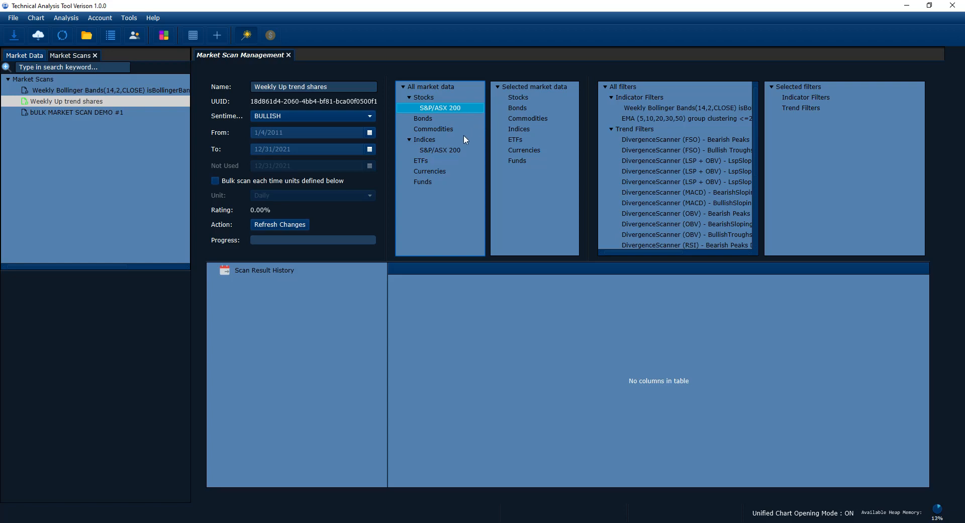
pyautogui.doubleClick(431, 108)
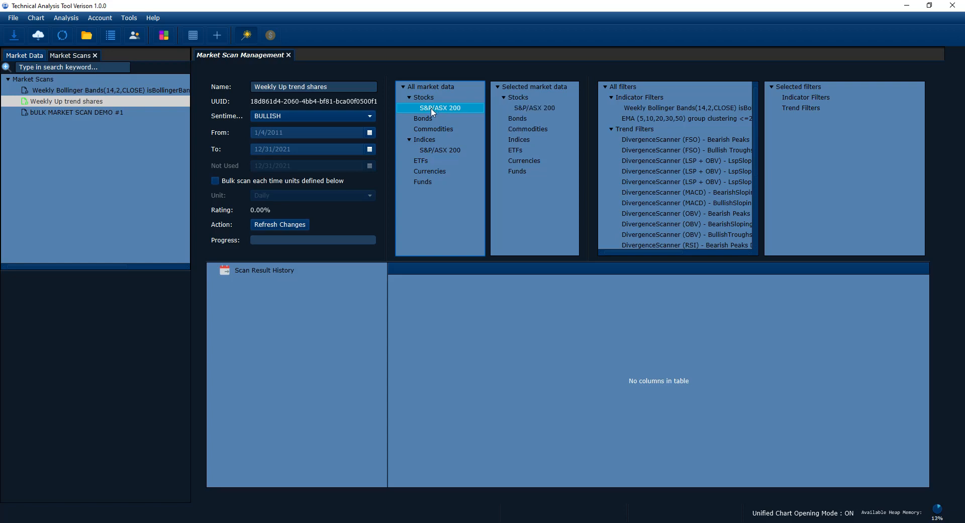
pyautogui.click(534, 108)
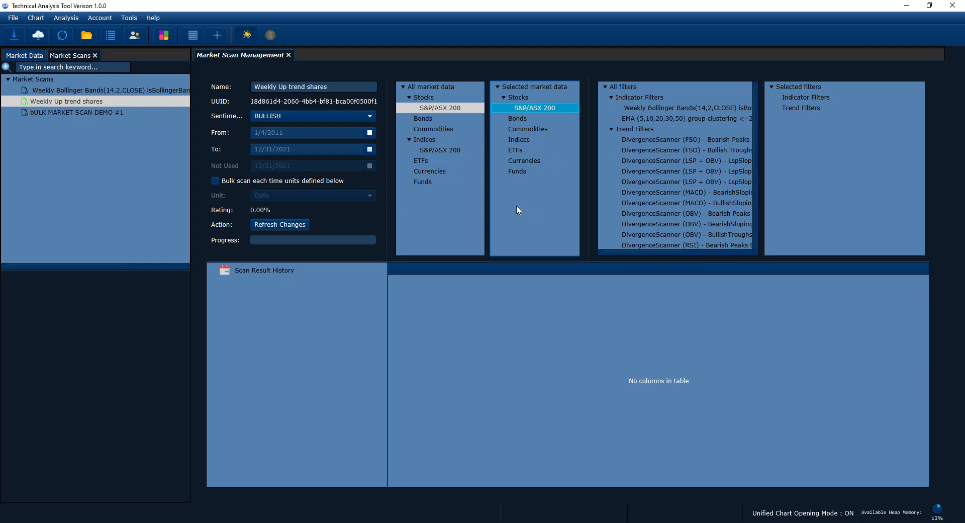
# Step: Look through the full list of available filters and the Indicator Filters group among the selected filters
pyautogui.moveTo(660, 252); pyautogui.dragTo(638, 250)
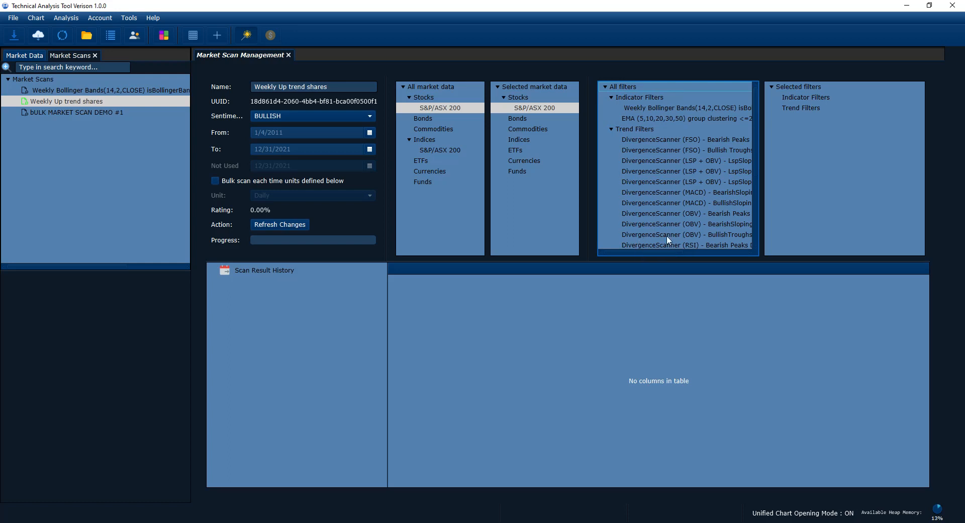
pyautogui.moveTo(663, 251)
pyautogui.mouseDown()
pyautogui.moveTo(677, 255)
pyautogui.moveTo(645, 253)
pyautogui.mouseUp()
pyautogui.moveTo(642, 251); pyautogui.dragTo(638, 251)
pyautogui.scroll(-10, 652, 135)
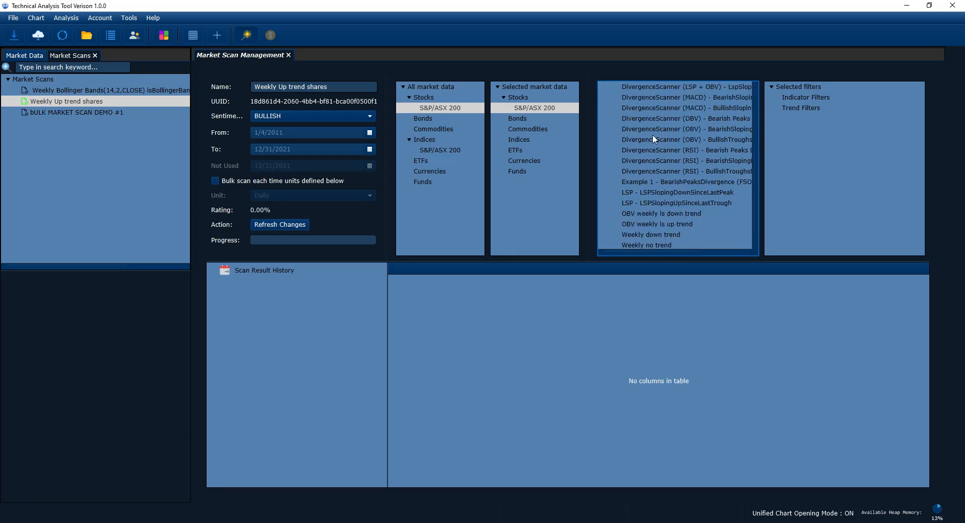
pyautogui.scroll(10, 653, 134)
pyautogui.scroll(-5, 653, 135)
pyautogui.scroll(5, 650, 138)
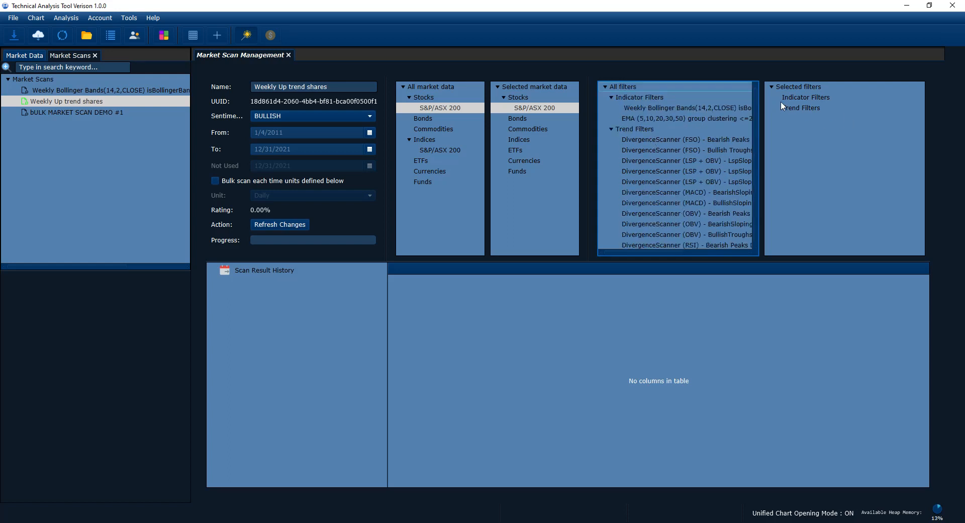
pyautogui.click(795, 96)
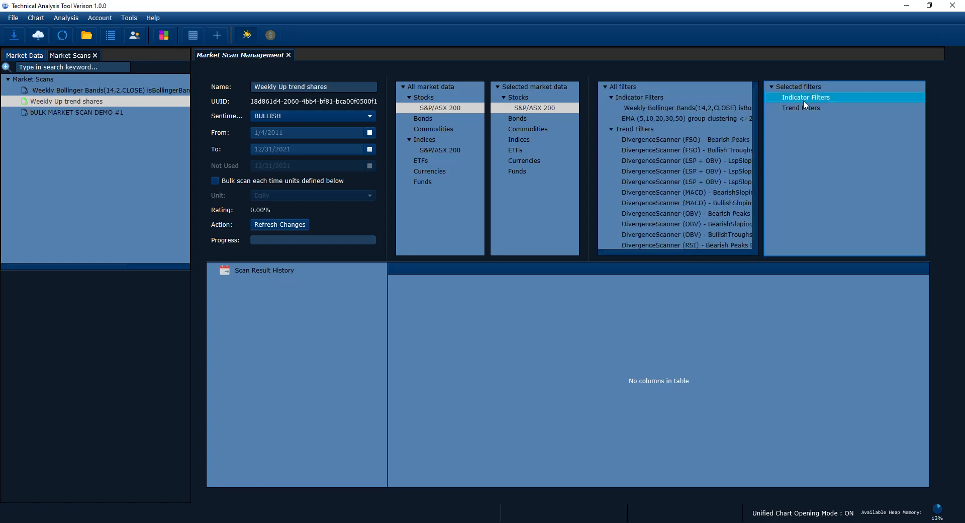
# Step: Compare the indicator and trend filter management commands with the matching groups of available filters
pyautogui.click(66, 17)
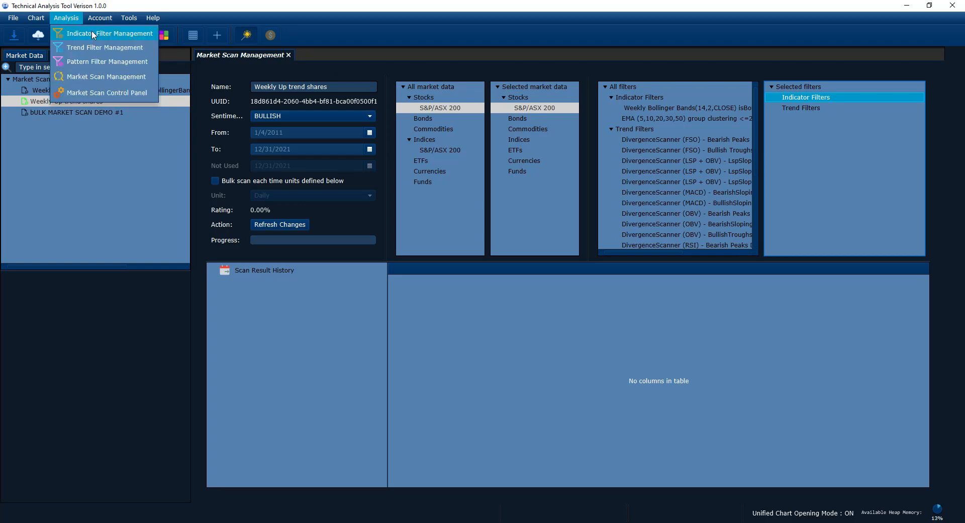
pyautogui.click(644, 98)
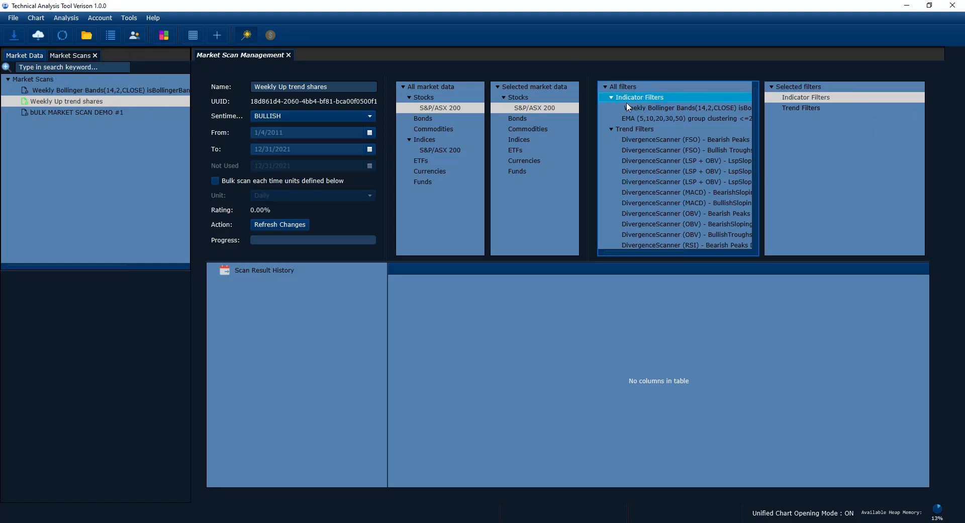
pyautogui.click(628, 109)
pyautogui.click(634, 118)
pyautogui.click(66, 18)
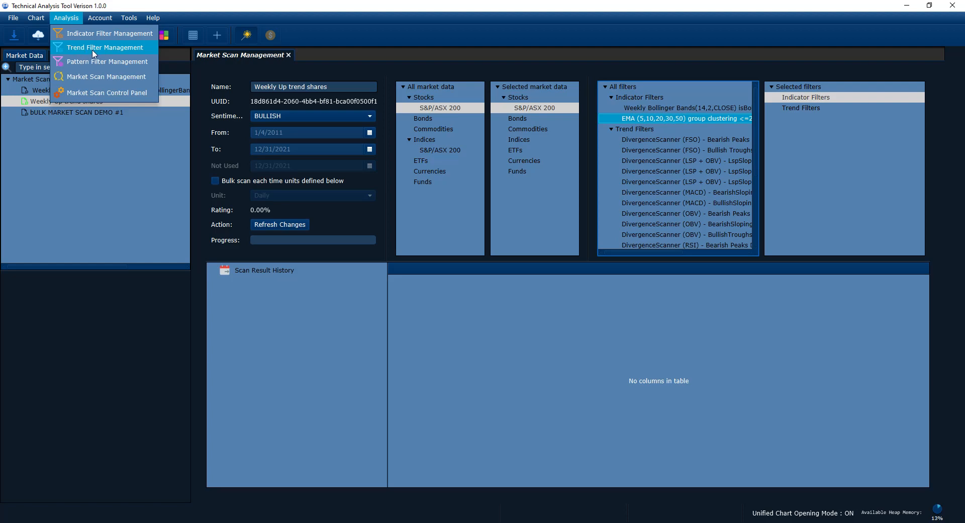
pyautogui.click(648, 130)
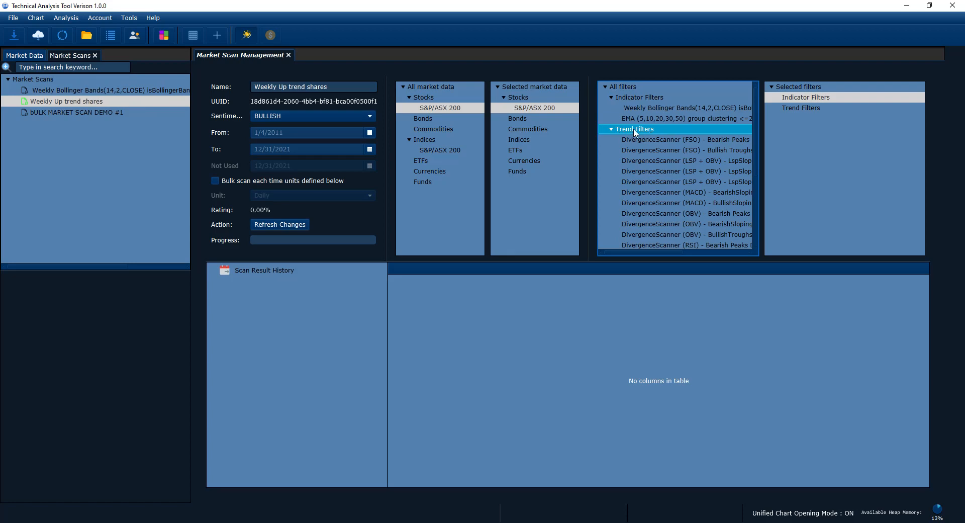
pyautogui.scroll(-5, 662, 149)
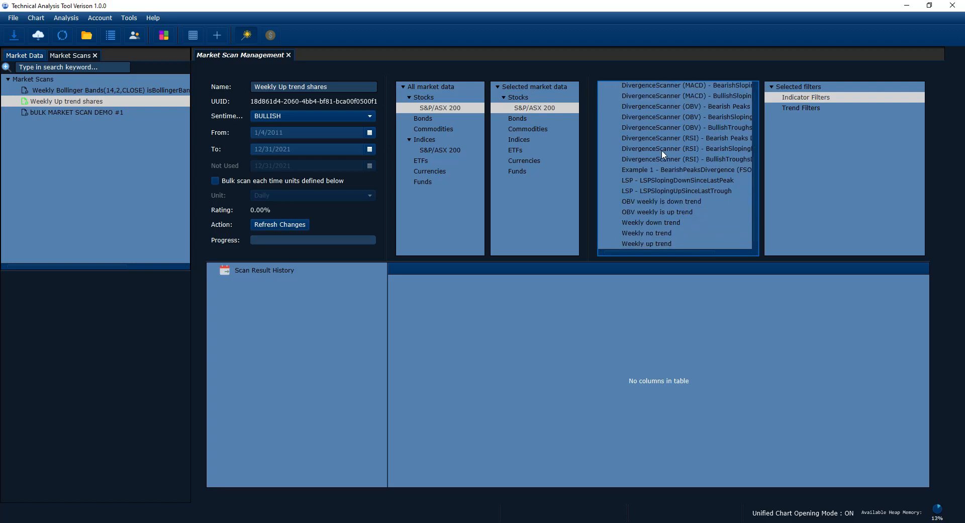
pyautogui.scroll(5, 661, 152)
pyautogui.click(826, 131)
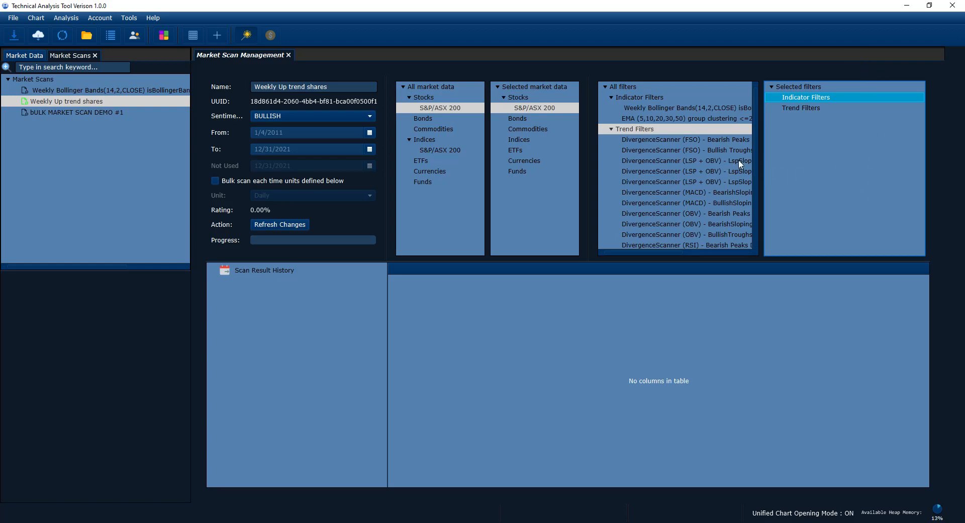
# Step: Add the "Weekly up trend" trend filter to the scan's selected filters
pyautogui.click(665, 253)
pyautogui.moveTo(664, 254); pyautogui.dragTo(641, 252)
pyautogui.click(822, 159)
pyautogui.scroll(-4, 672, 156)
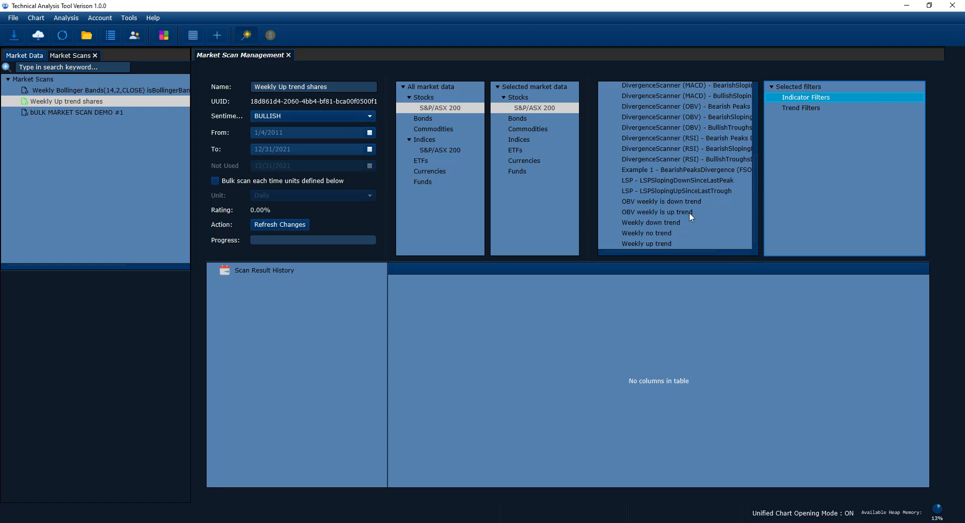
pyautogui.click(667, 244)
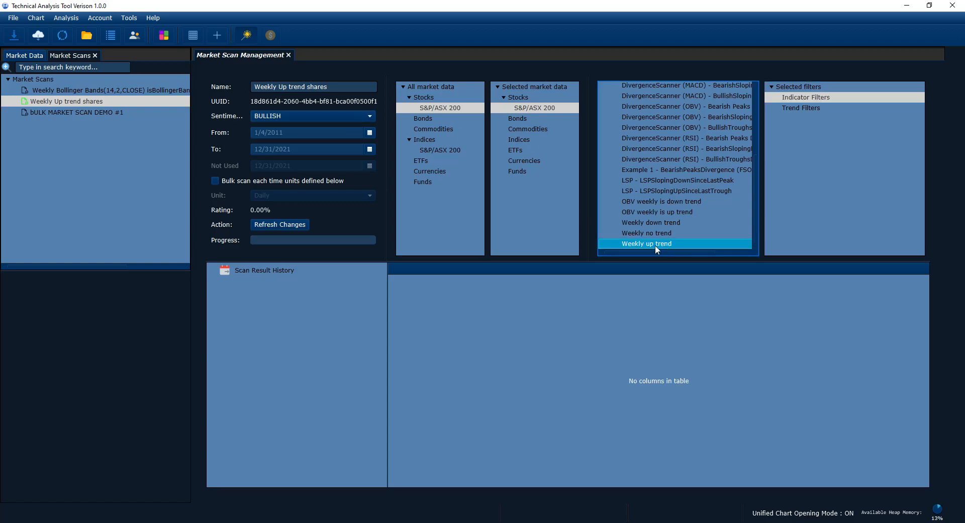
pyautogui.doubleClick(659, 247)
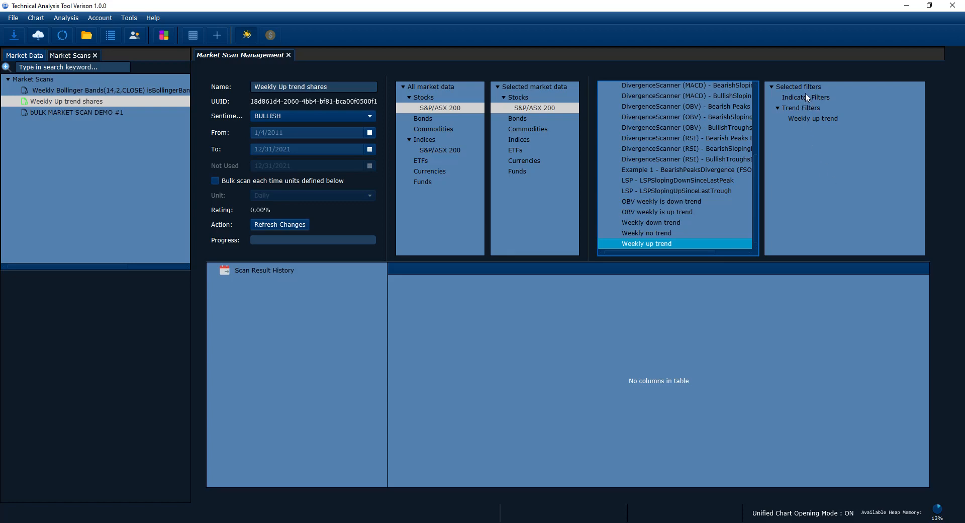
# Step: Remove the "Weekly up trend" filter from the selected filters and add it back, going through the cycle twice
pyautogui.click(805, 120)
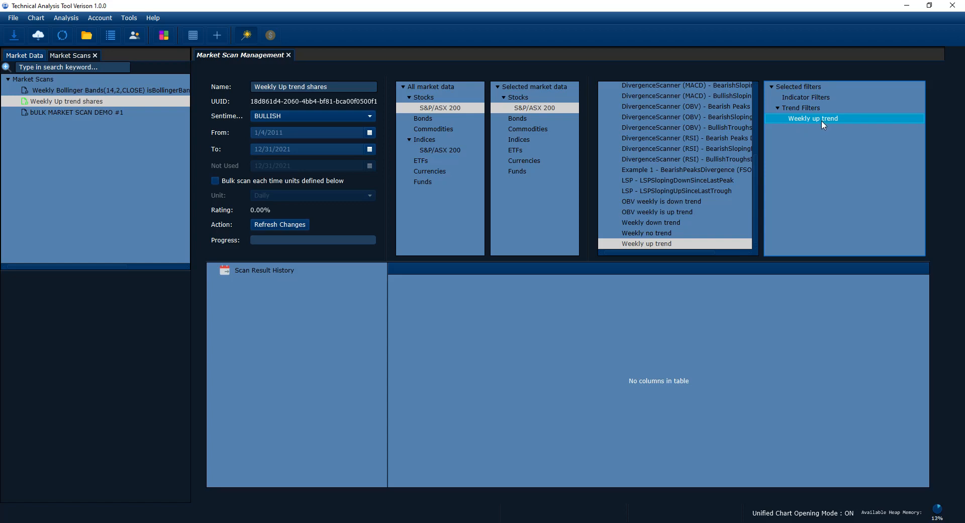
pyautogui.doubleClick(821, 122)
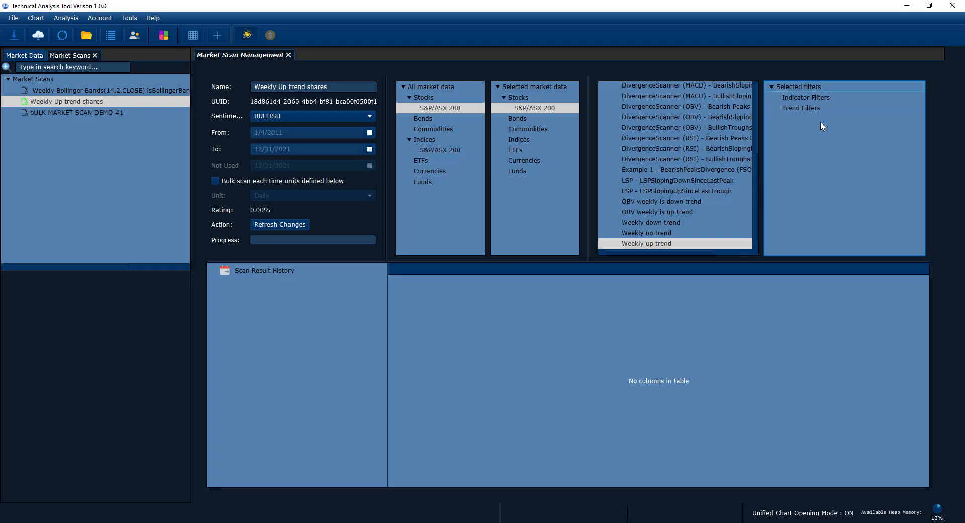
pyautogui.doubleClick(671, 244)
pyautogui.doubleClick(822, 119)
pyautogui.doubleClick(660, 246)
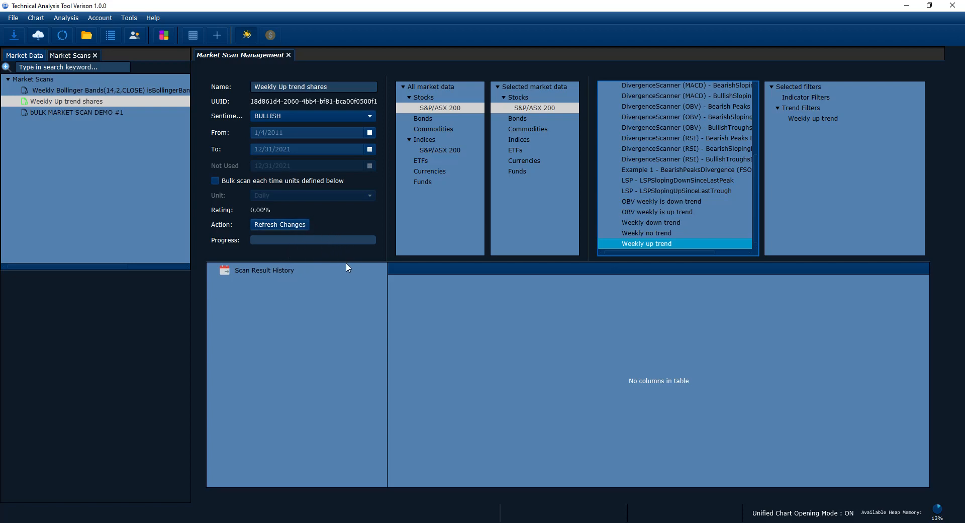
# Step: Open the Market Scan Control Panel and widen its Market Scan Name column
pyautogui.moveTo(348, 261); pyautogui.dragTo(330, 253)
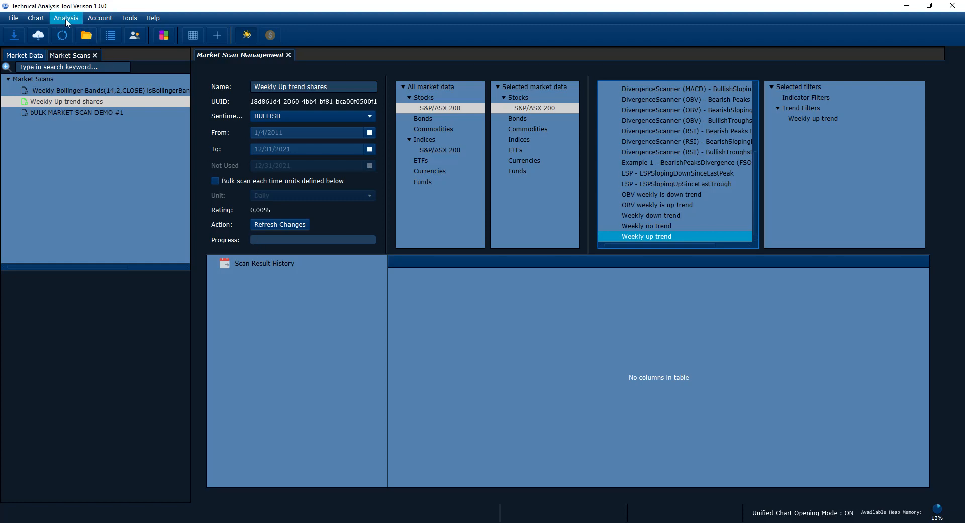
pyautogui.click(66, 18)
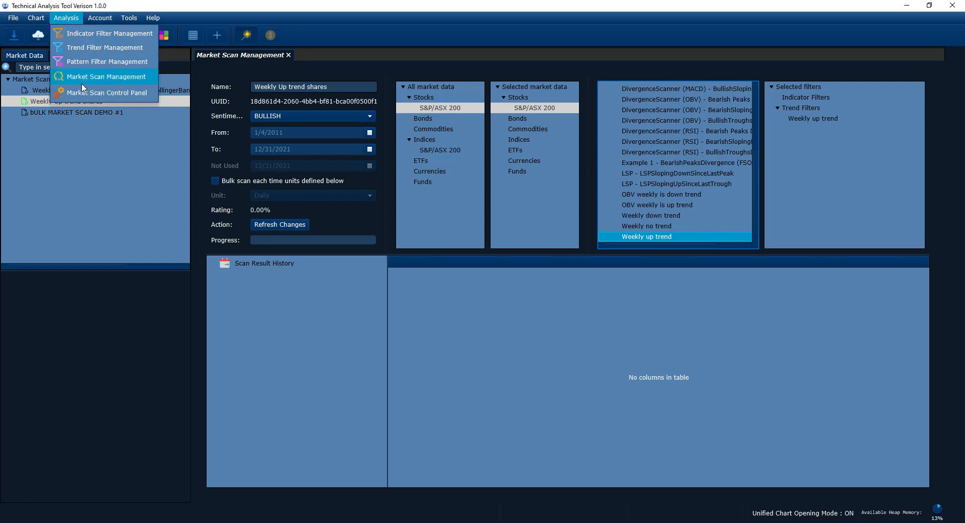
pyautogui.click(315, 89)
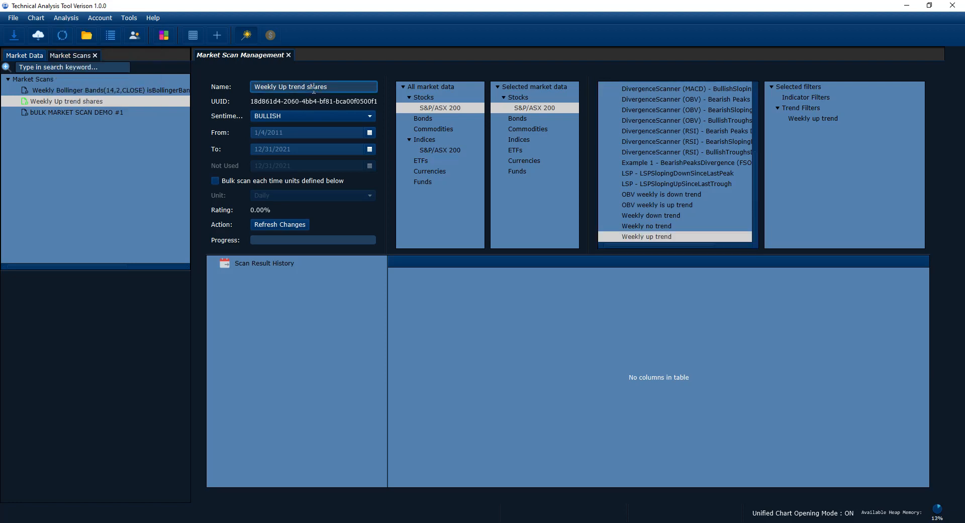
pyautogui.moveTo(332, 89); pyautogui.dragTo(203, 80)
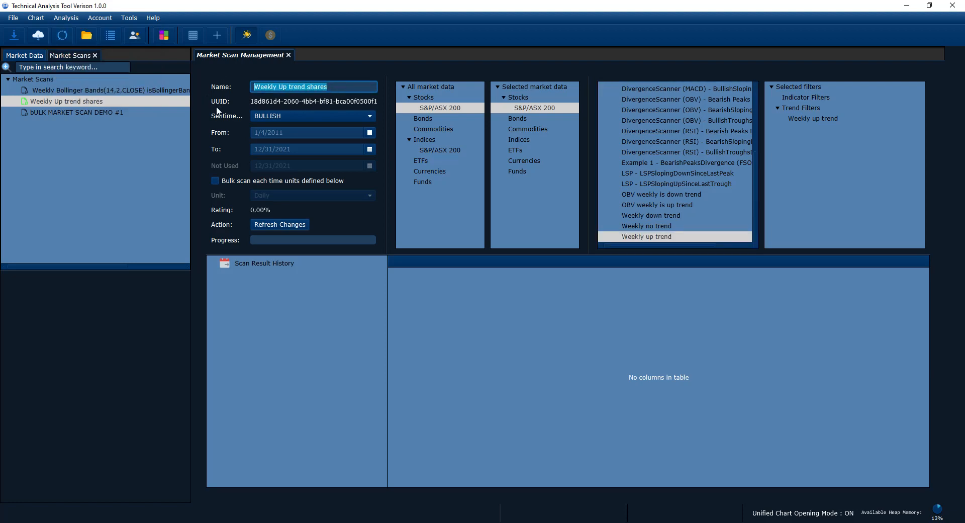
pyautogui.click(63, 20)
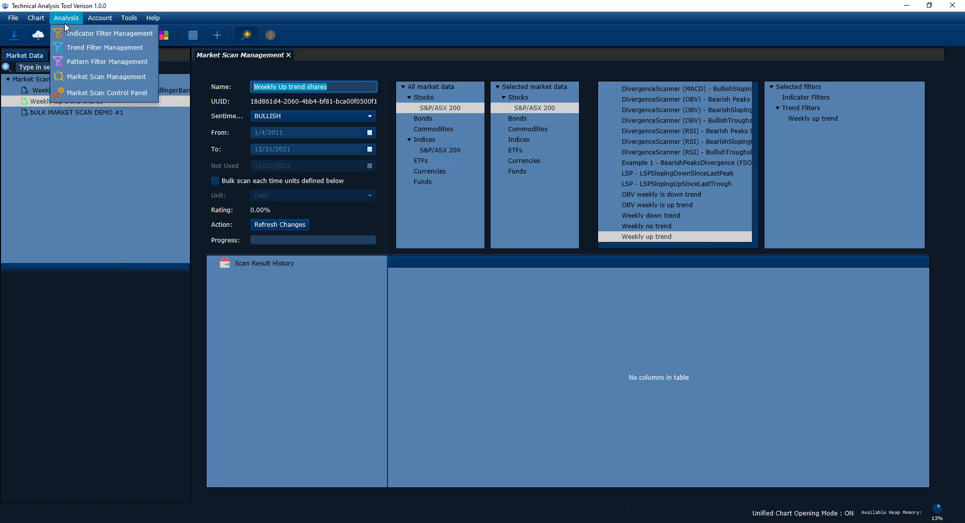
pyautogui.click(80, 95)
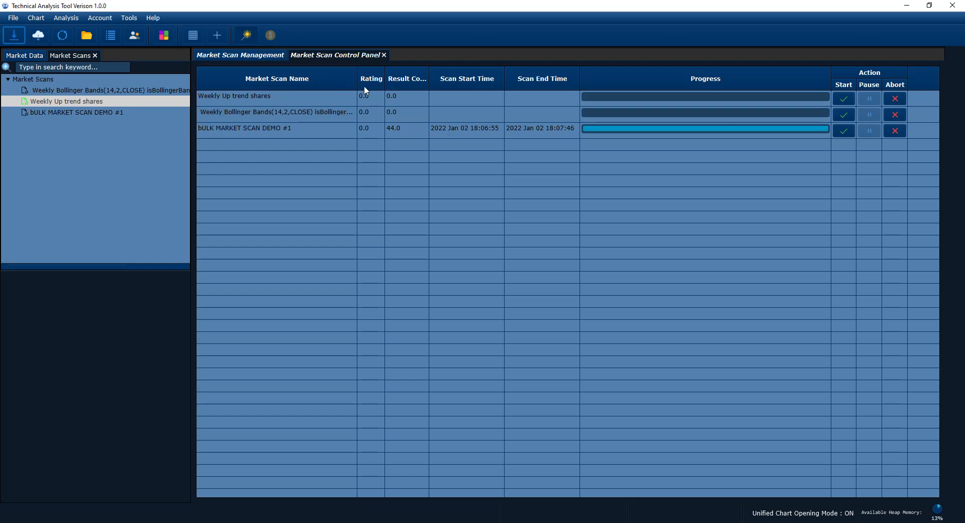
pyautogui.moveTo(357, 78); pyautogui.dragTo(386, 78)
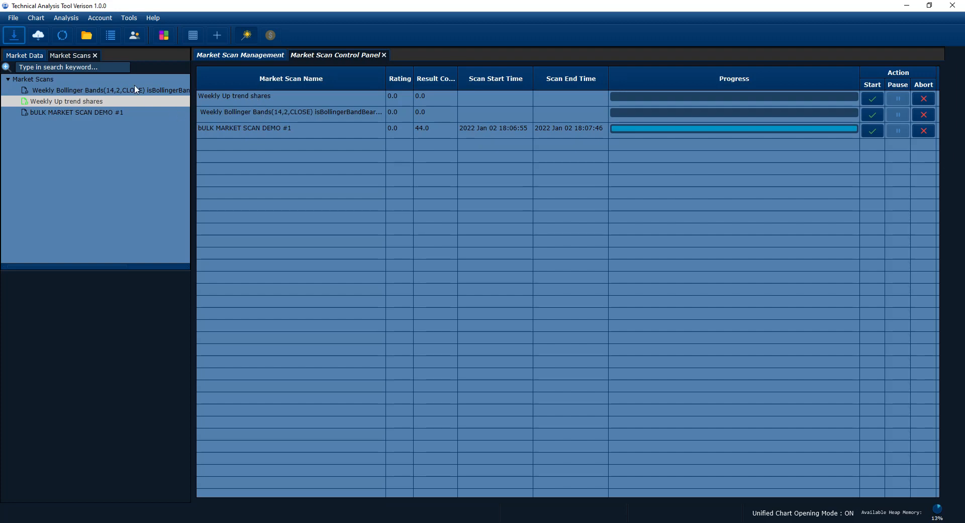
# Step: Compare the saved market scans in the Market Scans tree with the rows of the control panel table
pyautogui.click(43, 92)
pyautogui.click(45, 103)
pyautogui.click(48, 113)
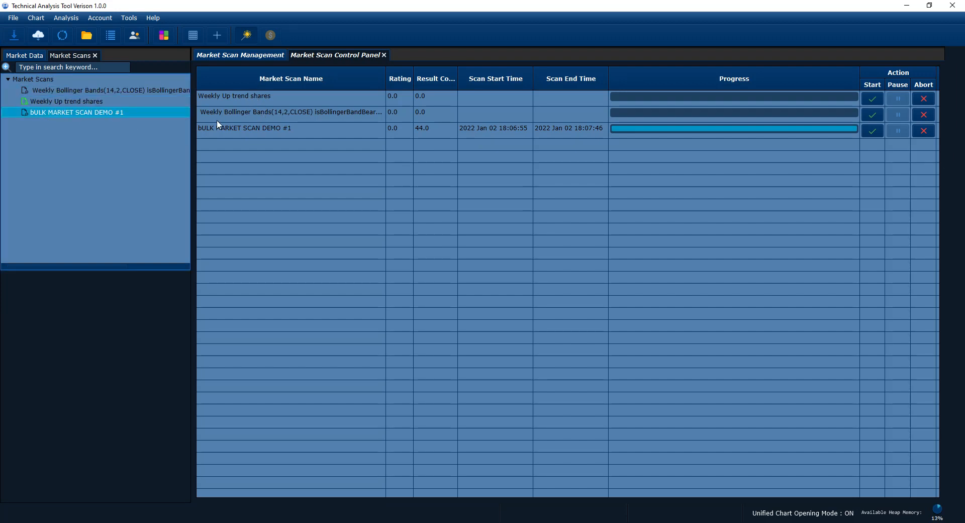
pyautogui.click(225, 126)
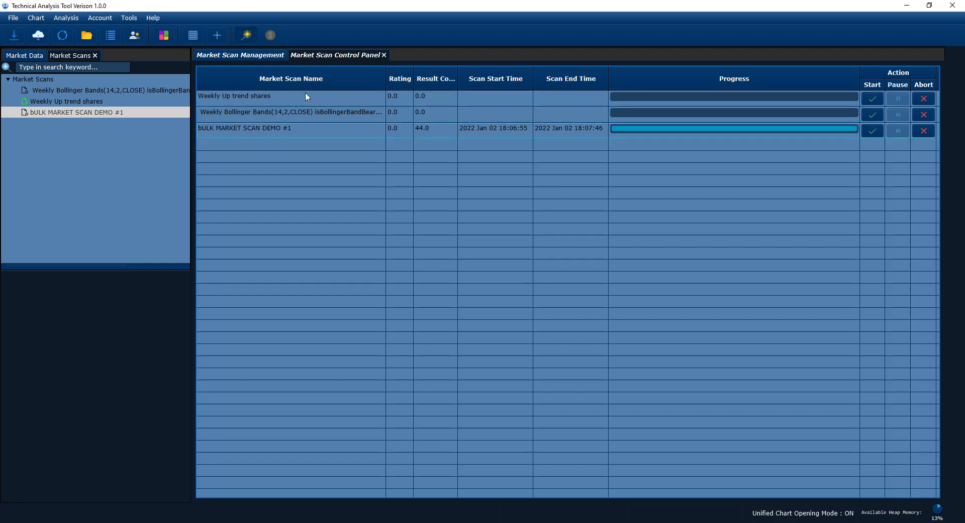
pyautogui.click(237, 98)
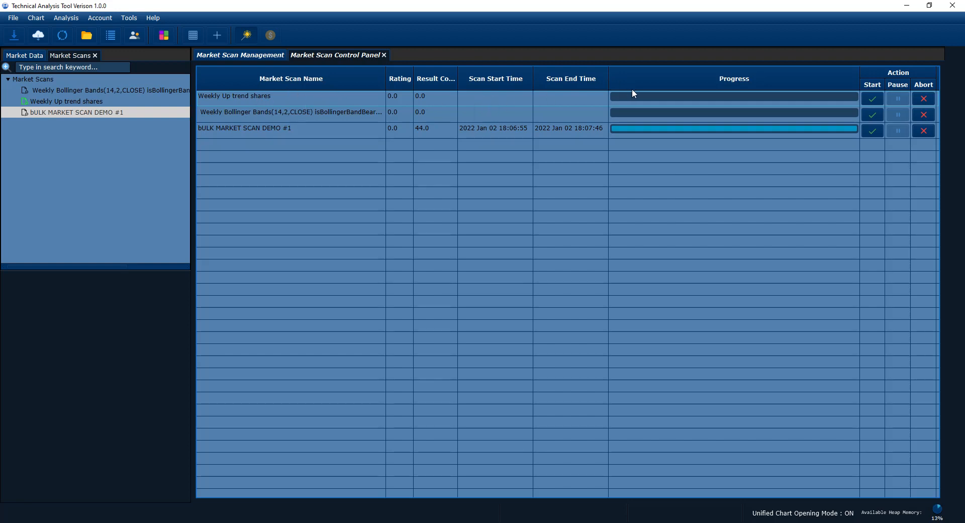
# Step: Start the Weekly Up trend shares, Weekly Bollinger Bands and bULK MARKET SCAN DEMO #1 scans, accepting the settings review of each
pyautogui.click(874, 103)
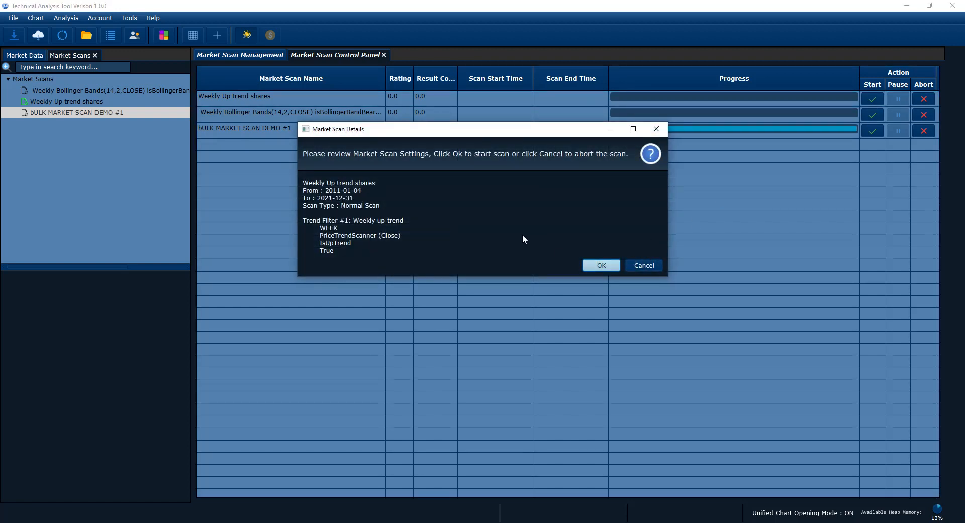
pyautogui.click(599, 266)
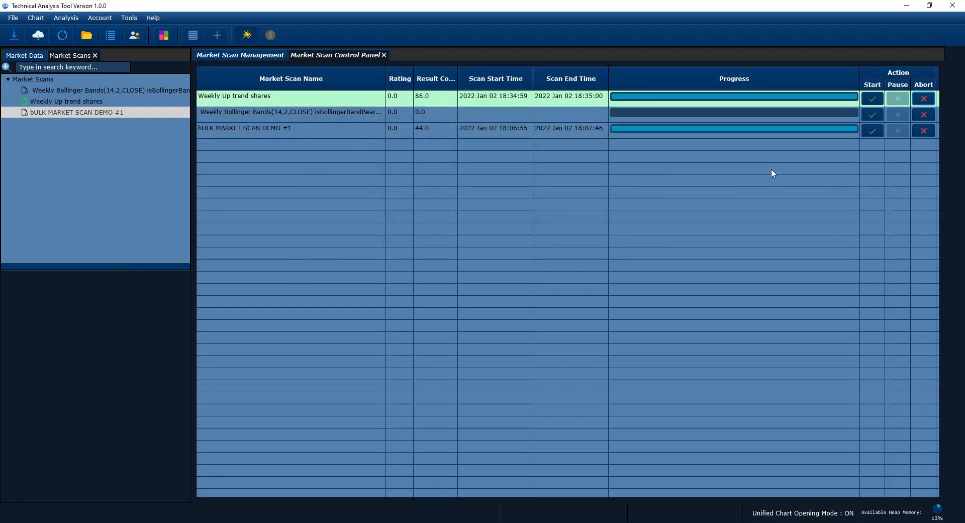
pyautogui.click(870, 118)
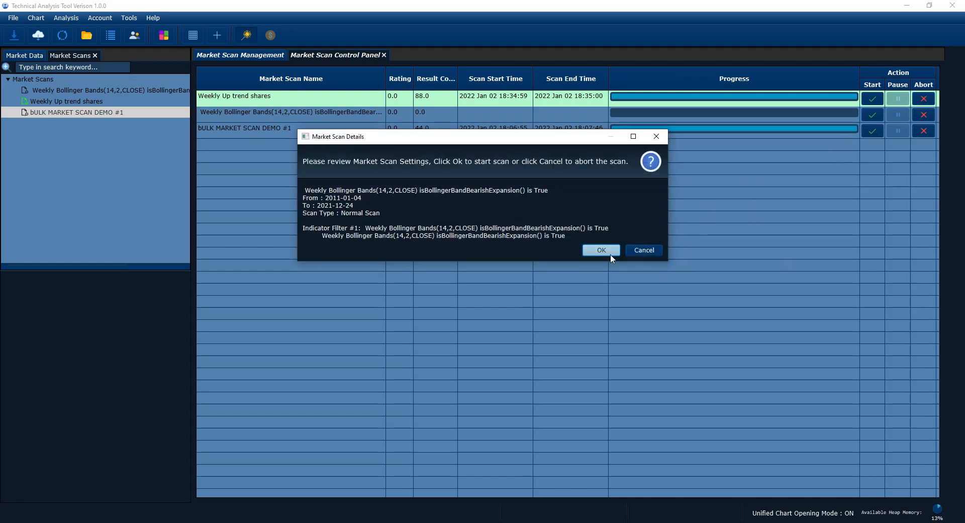
pyautogui.click(611, 255)
pyautogui.click(868, 131)
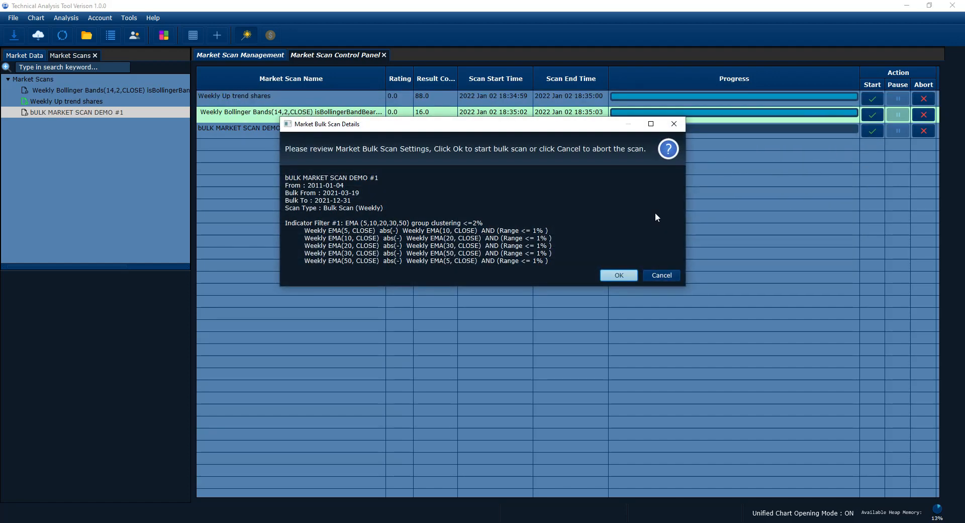
pyautogui.click(617, 275)
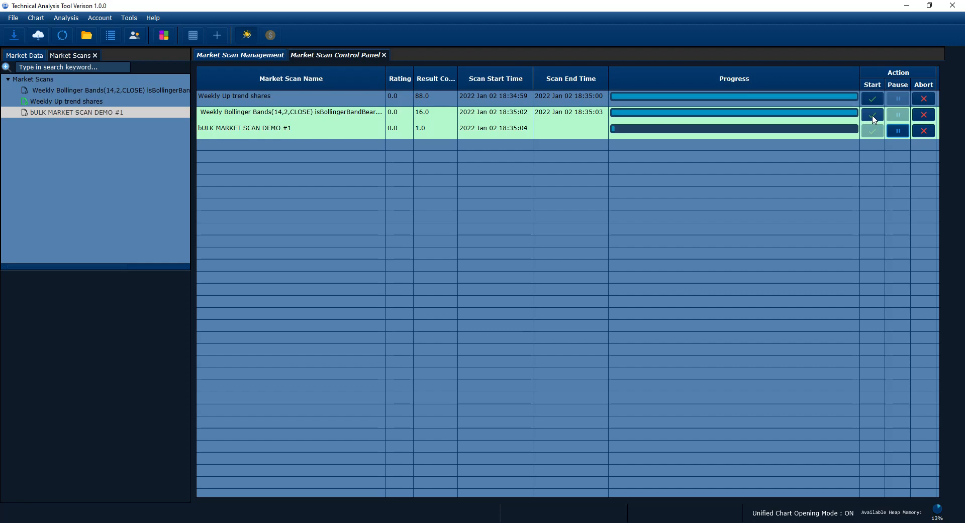
# Step: Rerun the Weekly Bollinger Bands scan once and the Weekly Up trend shares scan twice while the bulk scan is running
pyautogui.click(872, 116)
pyautogui.click(606, 250)
pyautogui.click(874, 104)
pyautogui.click(601, 264)
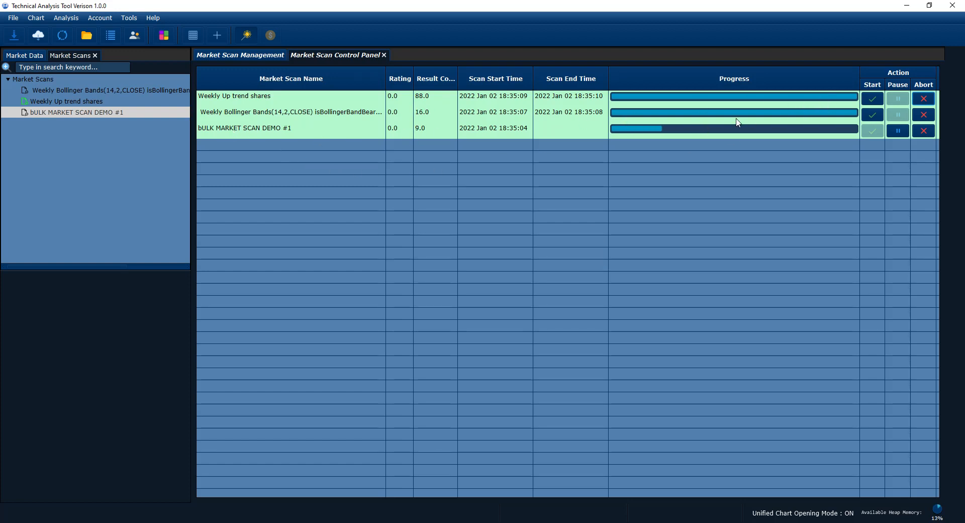
pyautogui.click(872, 99)
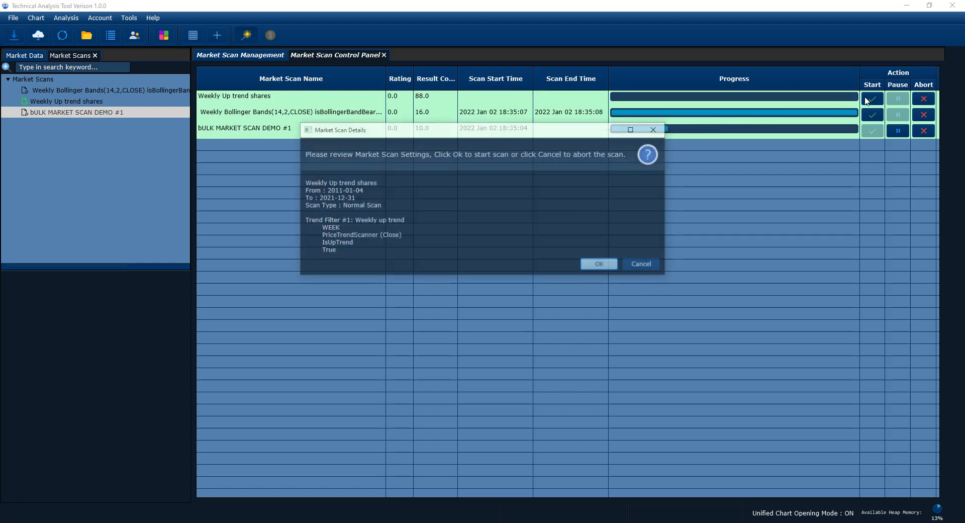
pyautogui.click(601, 265)
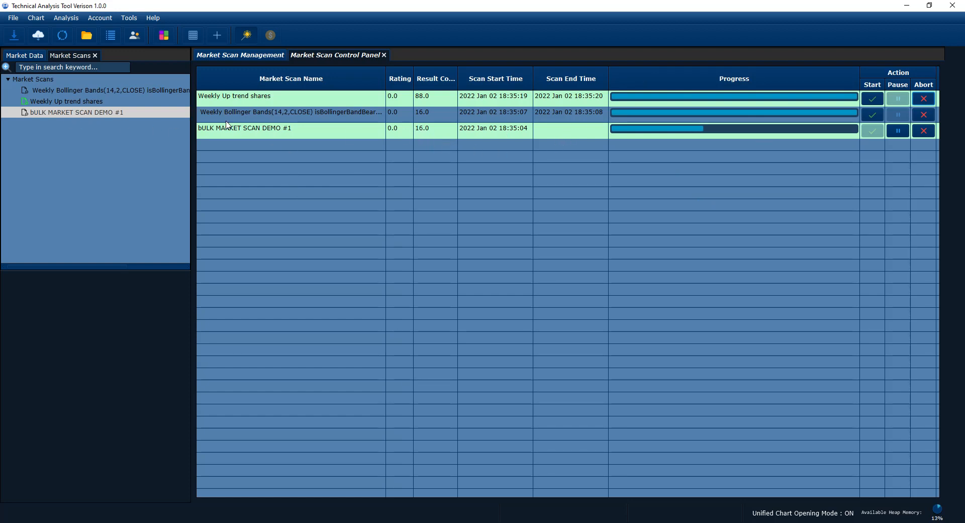
# Step: Check the running bULK MARKET SCAN DEMO #1 and the scan progress overview, and bring up the Weekly Up trend shares scan
pyautogui.doubleClick(91, 115)
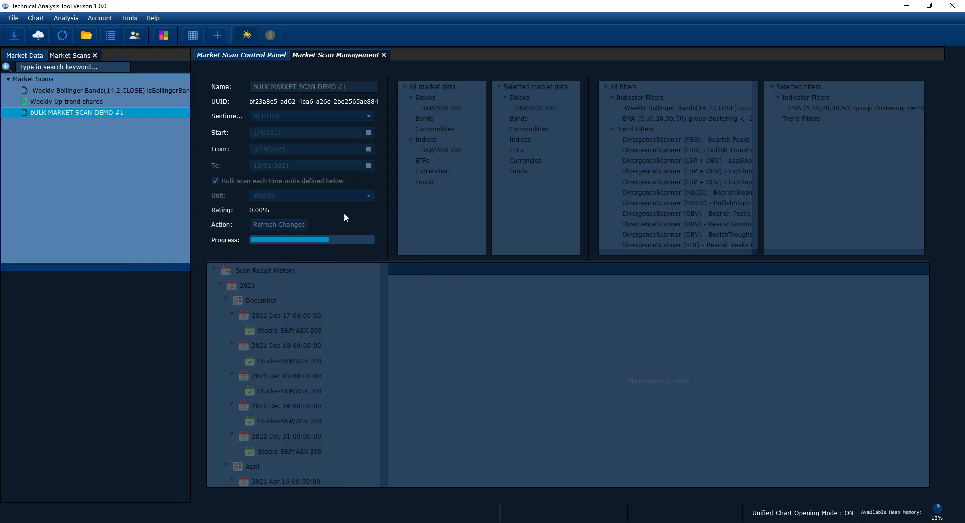
pyautogui.click(75, 103)
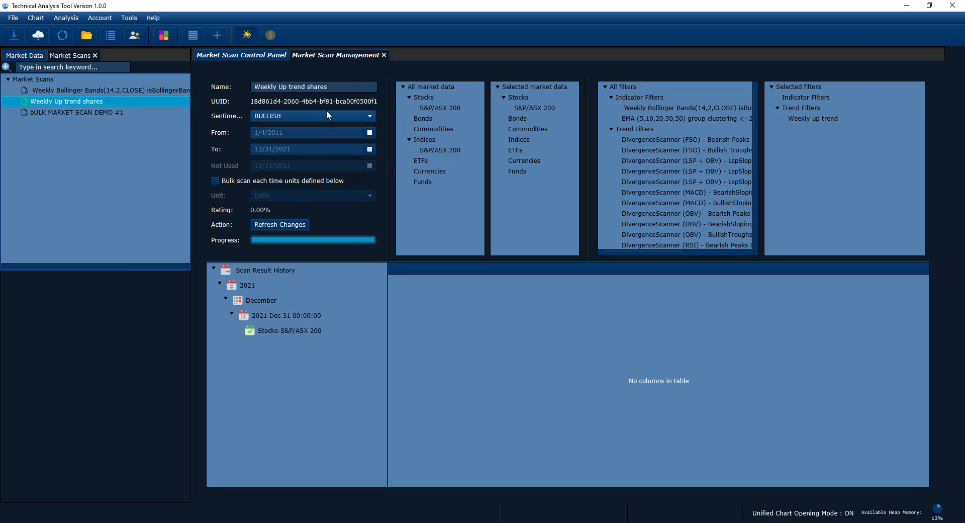
pyautogui.click(254, 57)
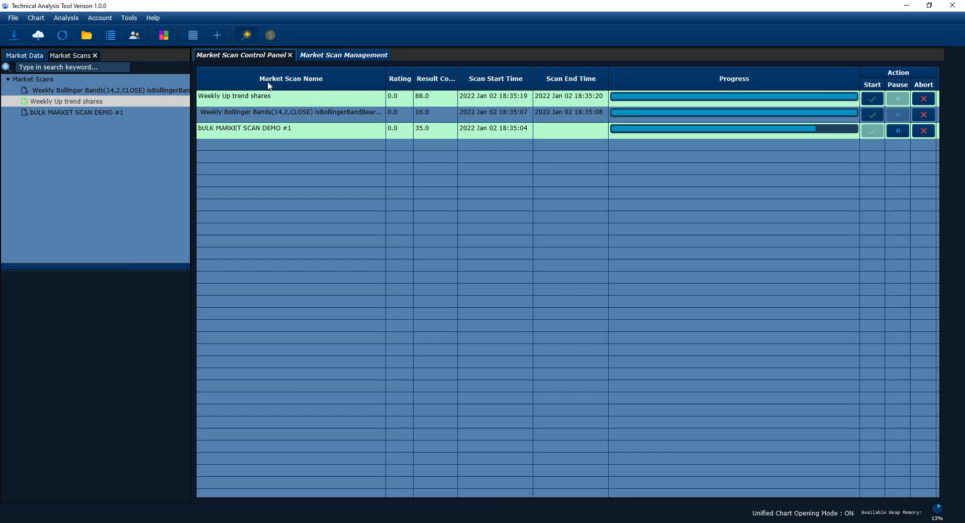
pyautogui.click(323, 55)
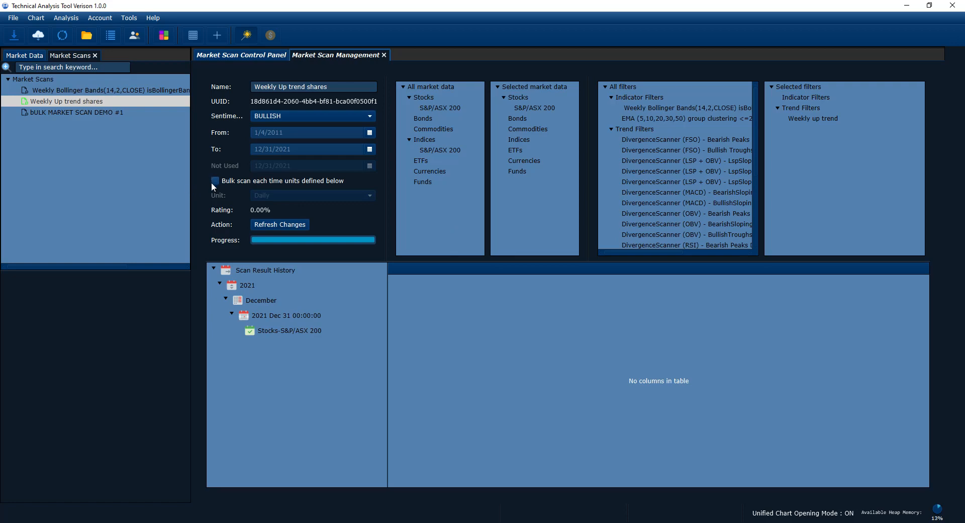
# Step: Enlarge the scan result area and go through the year, month and date levels of the Scan Result History
pyautogui.moveTo(441, 259); pyautogui.dragTo(446, 188)
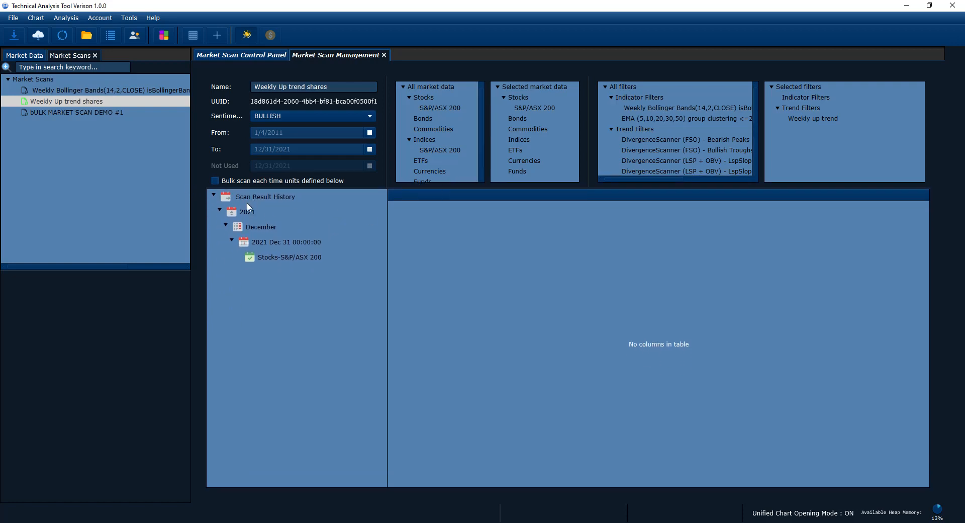
pyautogui.moveTo(355, 188); pyautogui.dragTo(357, 222)
pyautogui.click(241, 247)
pyautogui.click(253, 261)
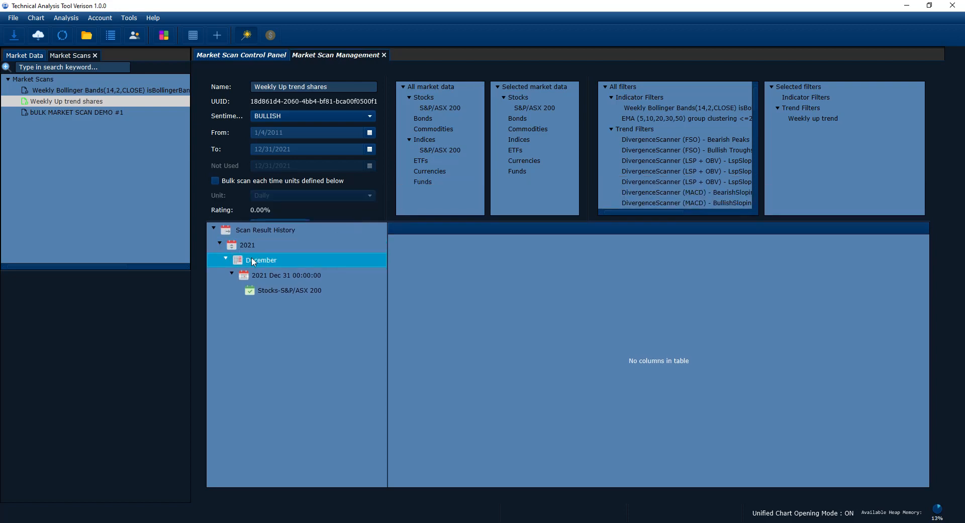
pyautogui.click(266, 275)
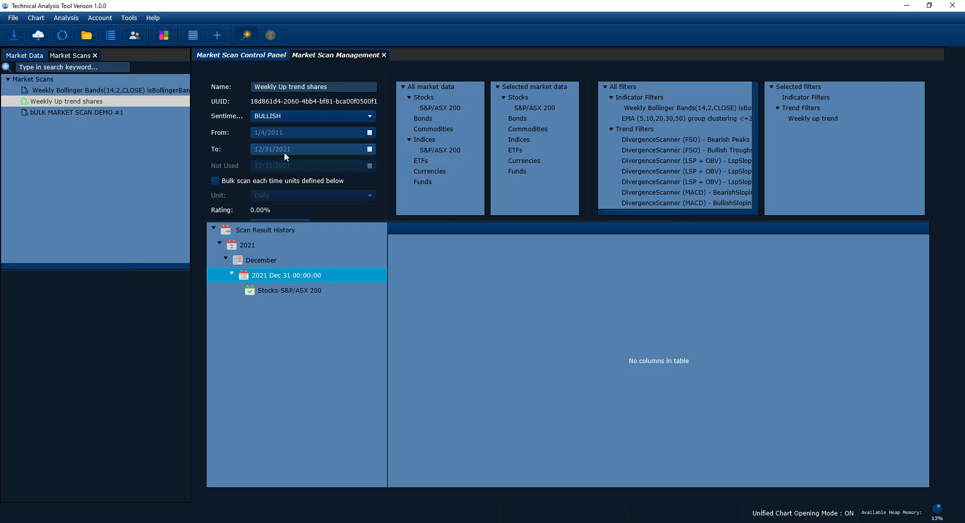
pyautogui.click(250, 245)
pyautogui.click(256, 263)
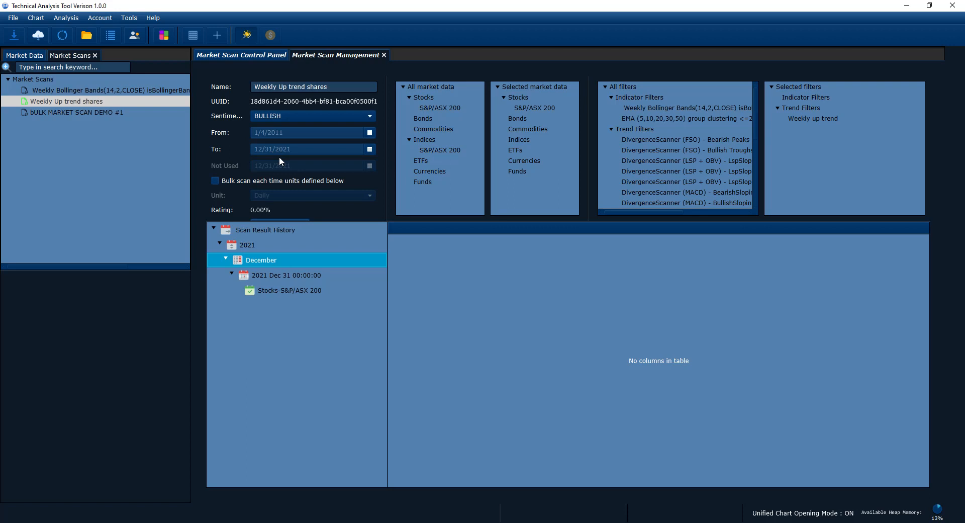
# Step: Display the Stocks-S&P/ASX 200 results for 2021 Dec 31 and enlarge the result table to show more chart previews
pyautogui.click(271, 290)
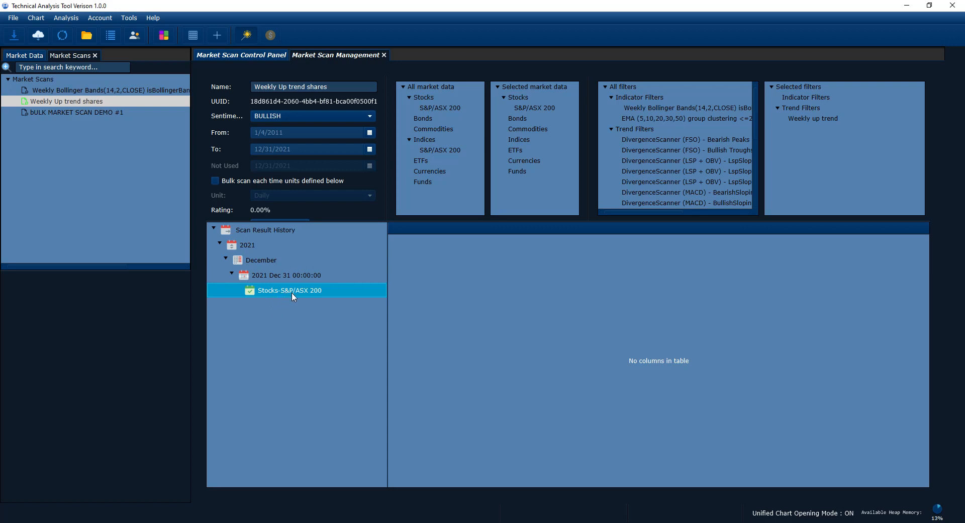
pyautogui.rightClick(298, 293)
pyautogui.click(264, 290)
pyautogui.click(266, 291)
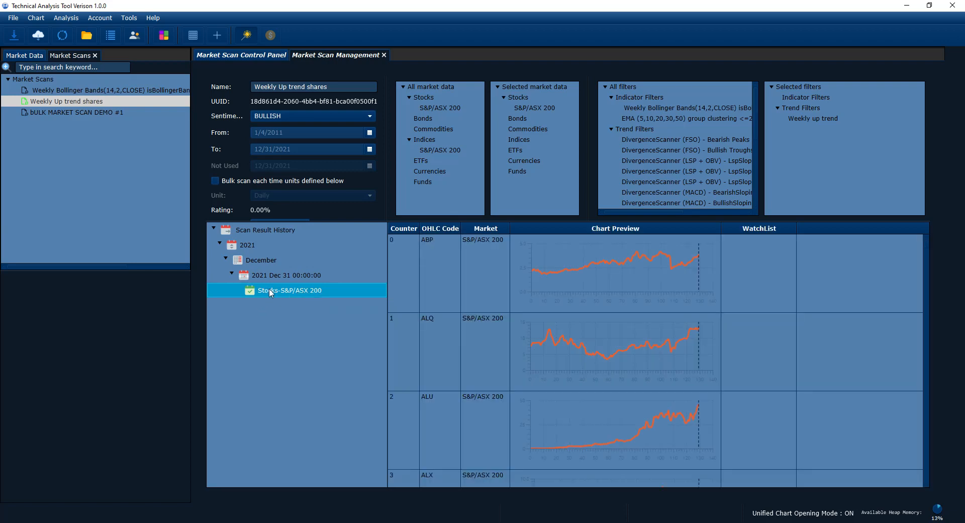
pyautogui.moveTo(530, 222); pyautogui.dragTo(458, 167)
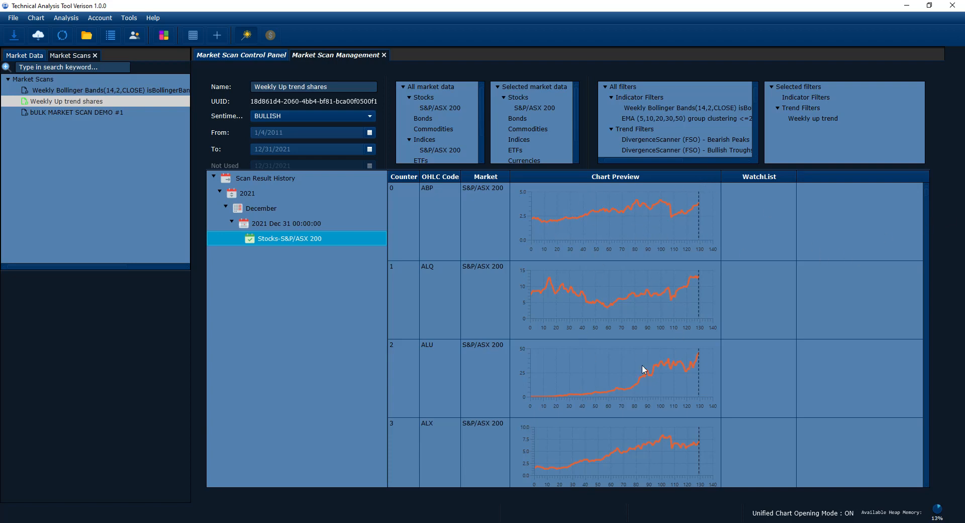
# Step: Shrink the result area slightly and look through the up-trend shares from the first entry, ABP, to the end of the list
pyautogui.moveTo(629, 168); pyautogui.dragTo(591, 187)
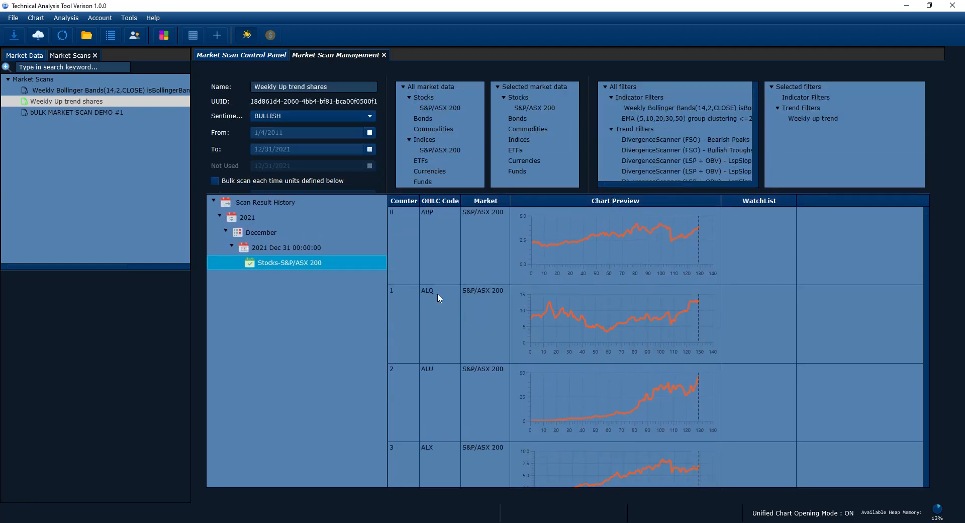
pyautogui.click(402, 240)
pyautogui.click(397, 299)
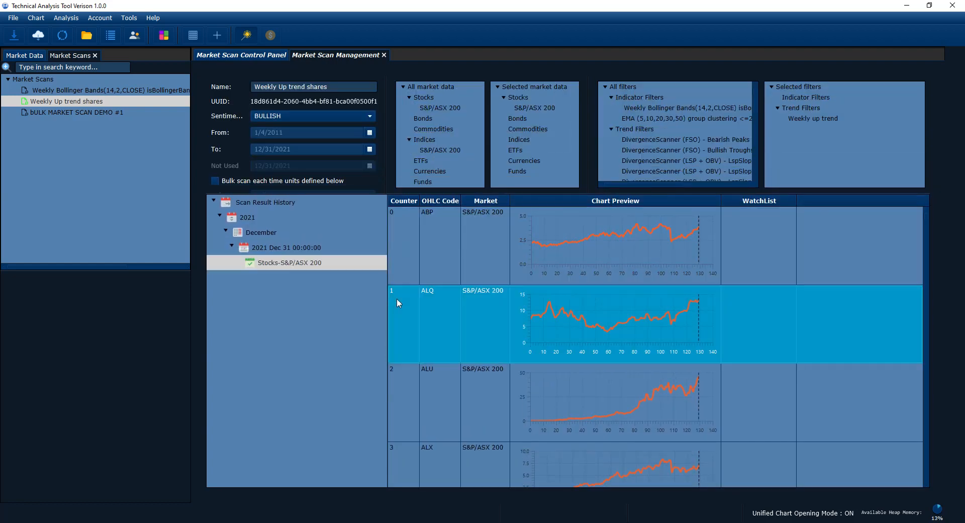
pyautogui.click(399, 241)
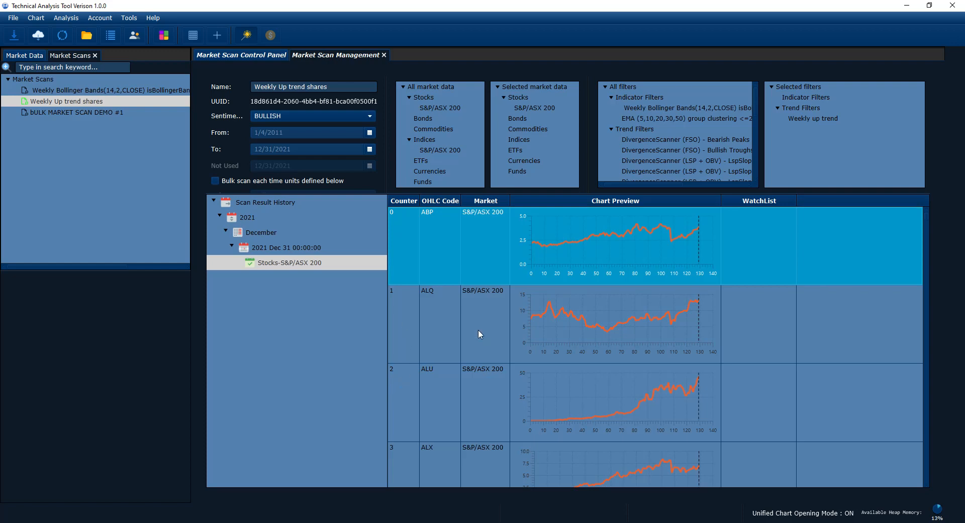
pyautogui.moveTo(928, 219); pyautogui.dragTo(934, 490)
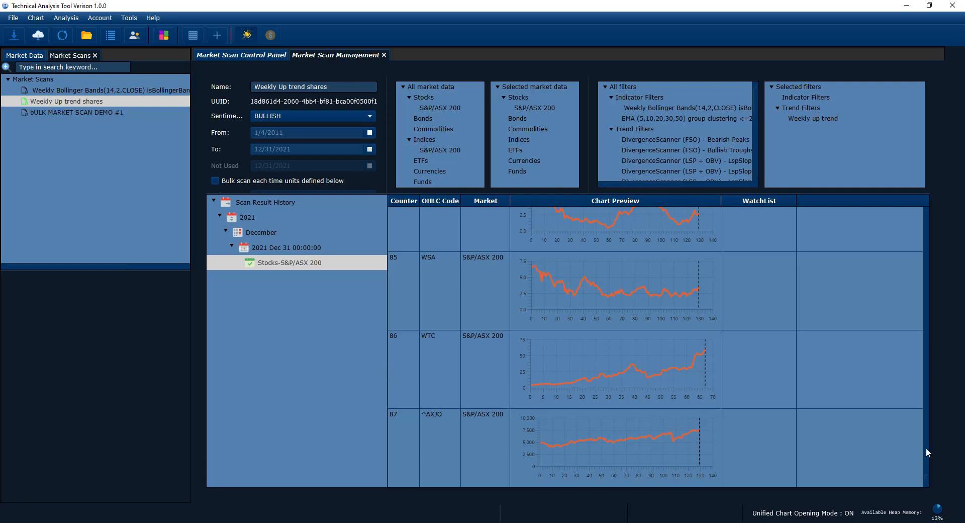
pyautogui.moveTo(927, 480); pyautogui.dragTo(925, 213)
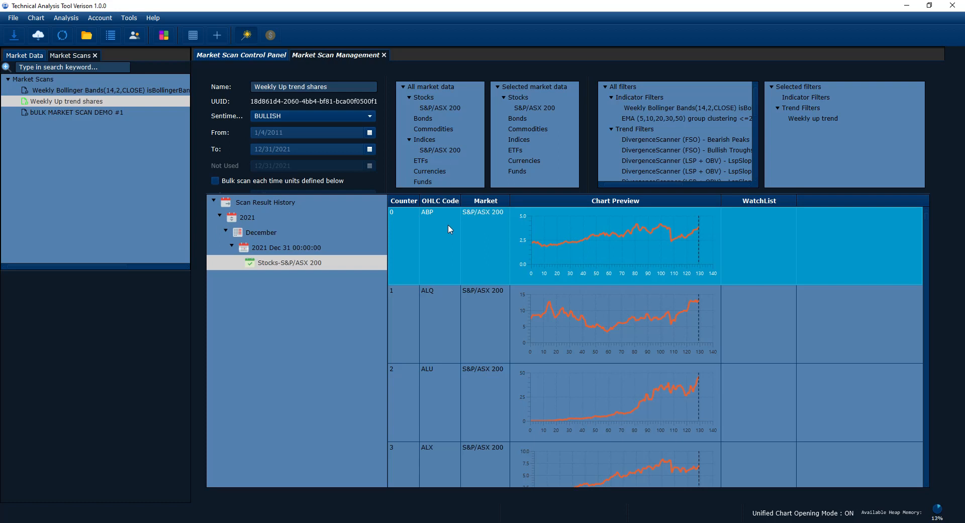
# Step: Sort the scan results by Market and by Chart Preview, enlarging the result table slightly
pyautogui.click(488, 202)
pyautogui.moveTo(715, 194); pyautogui.dragTo(715, 180)
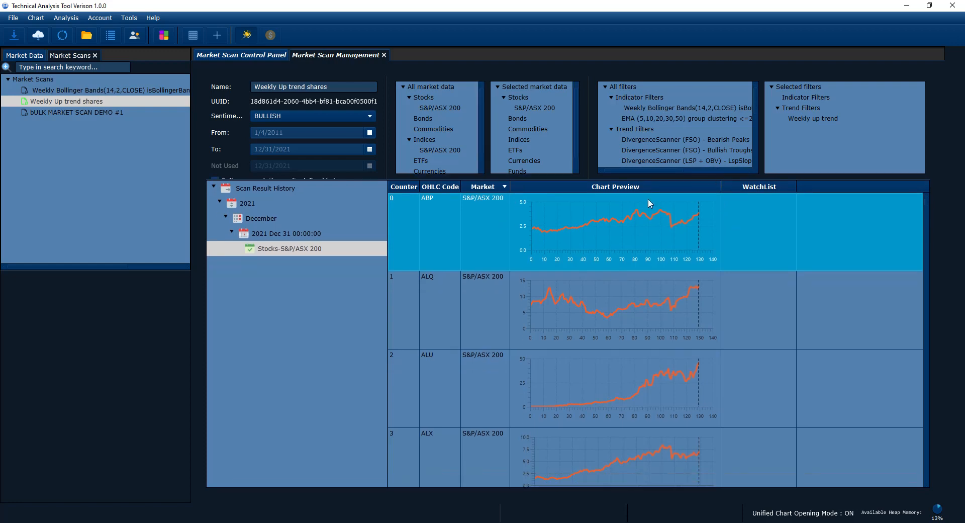
pyautogui.click(625, 189)
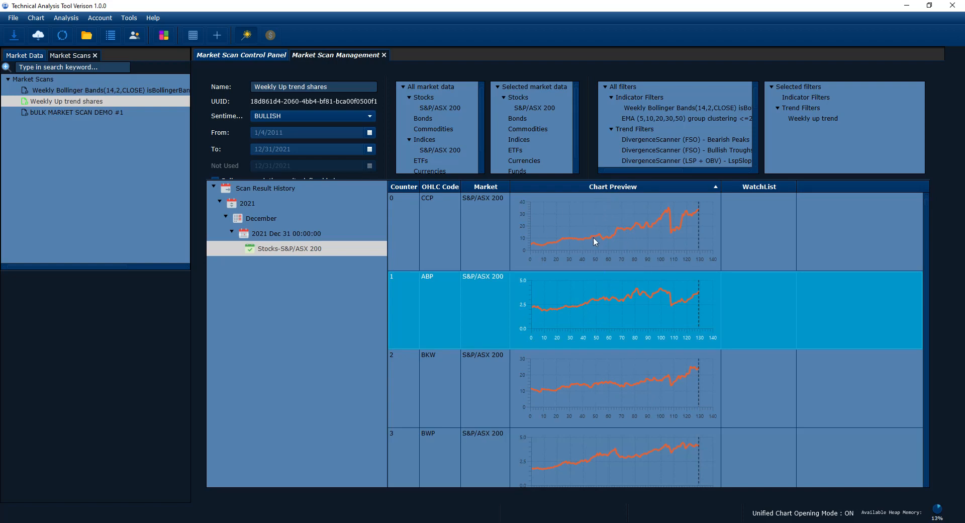
# Step: Look through the chart previews of the sorted S&P/ASX 200 scan results for up-trending shares
pyautogui.scroll(-5, 648, 266)
pyautogui.scroll(-20, 646, 264)
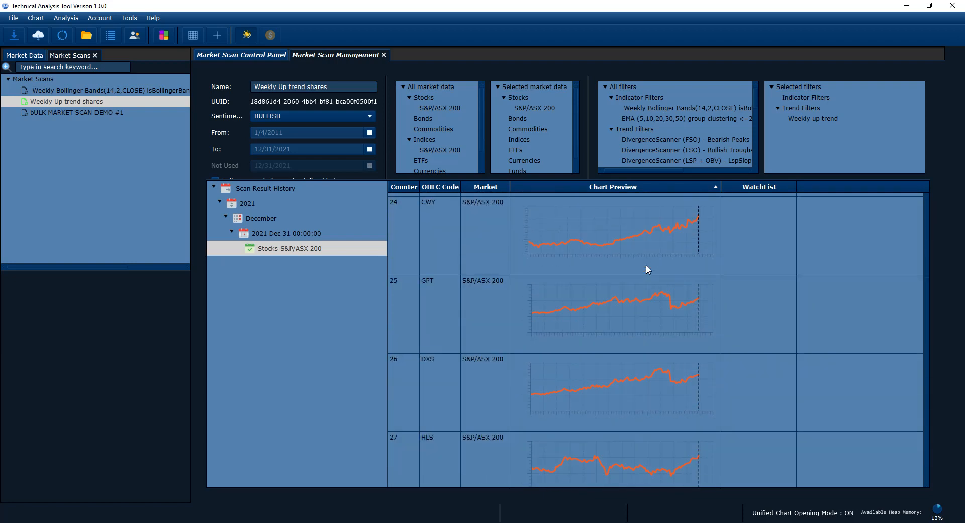
pyautogui.scroll(-10, 647, 261)
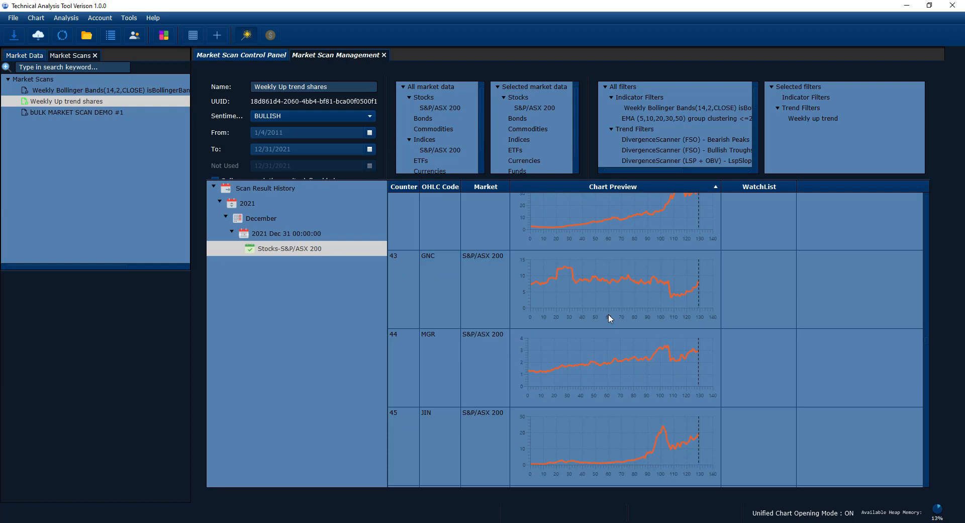
pyautogui.scroll(-7, 609, 314)
pyautogui.scroll(-9, 610, 314)
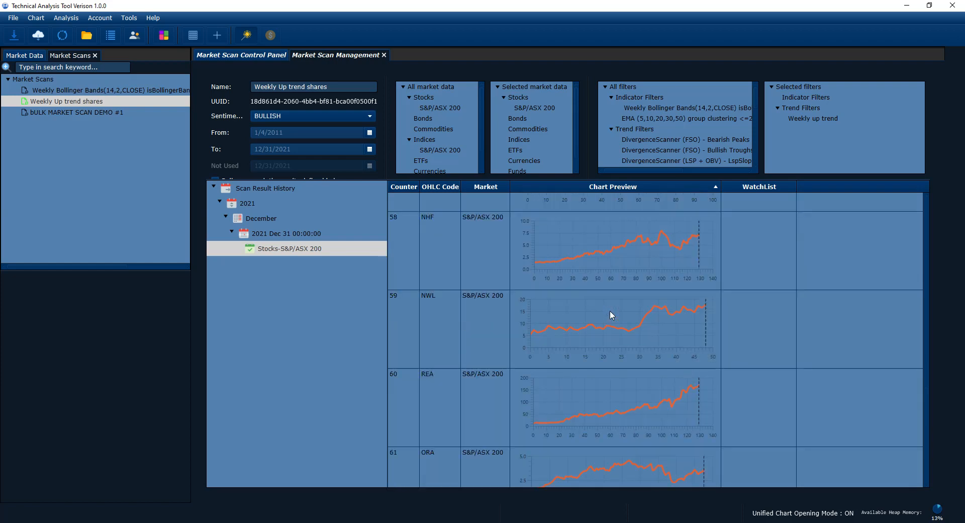
pyautogui.scroll(-4, 692, 394)
pyautogui.scroll(-6, 690, 393)
pyautogui.scroll(20, 764, 370)
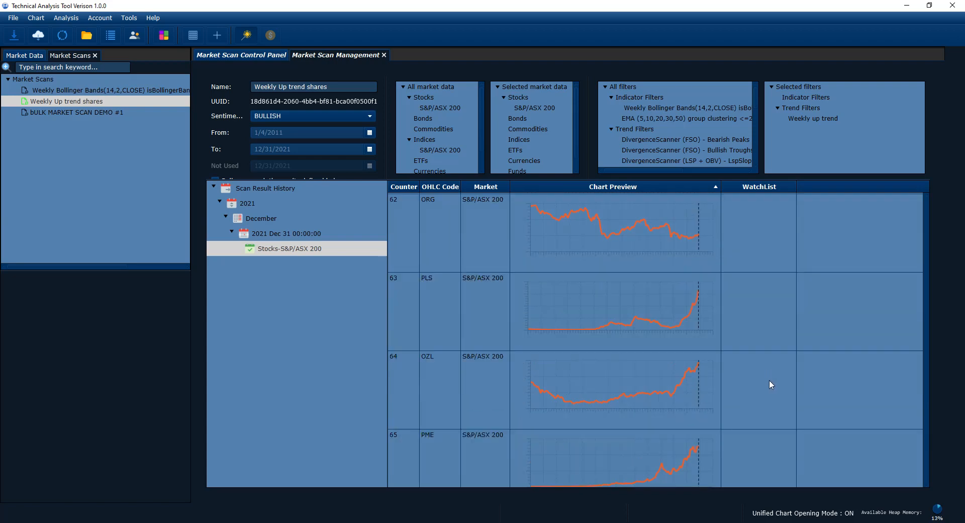
pyautogui.scroll(20, 778, 378)
# Step: Select the CCP result, review its watch list options and add it to the long watch list
pyautogui.click(829, 317)
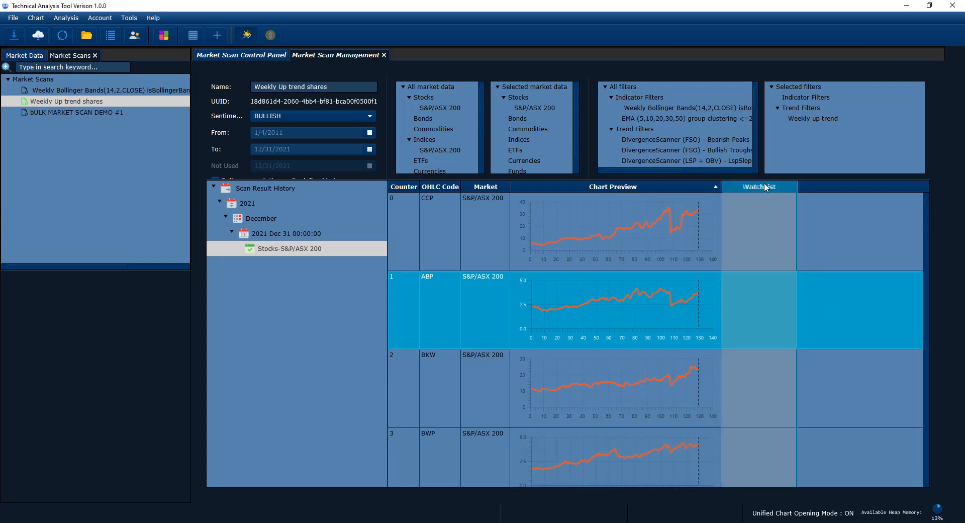
pyautogui.click(659, 233)
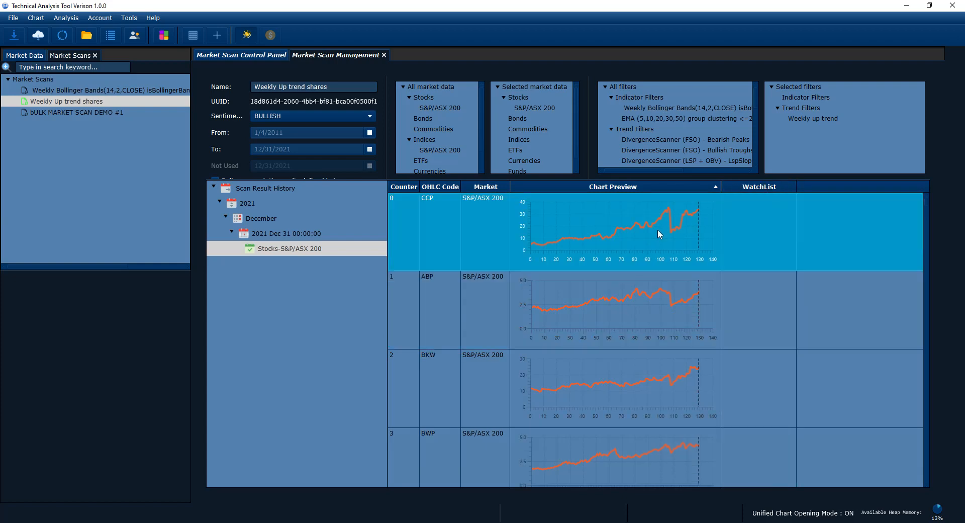
pyautogui.rightClick(657, 253)
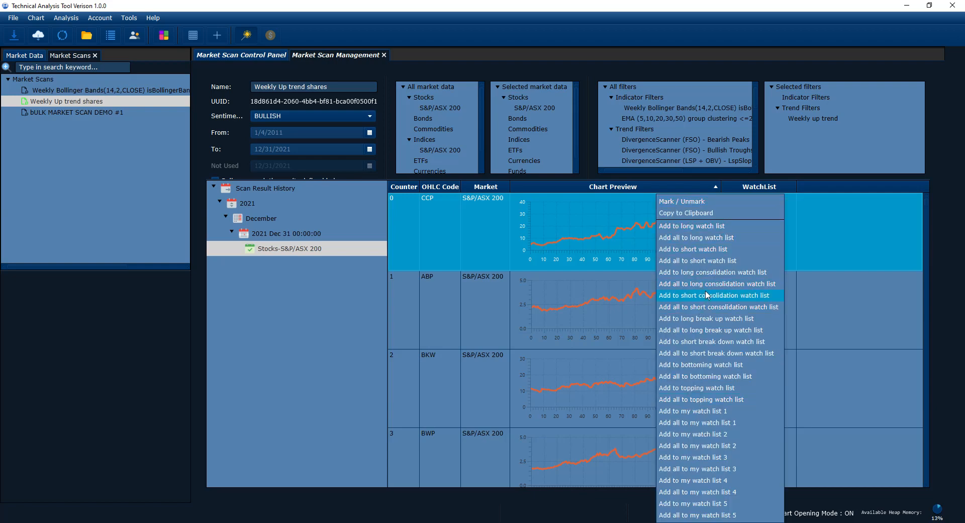
pyautogui.click(625, 237)
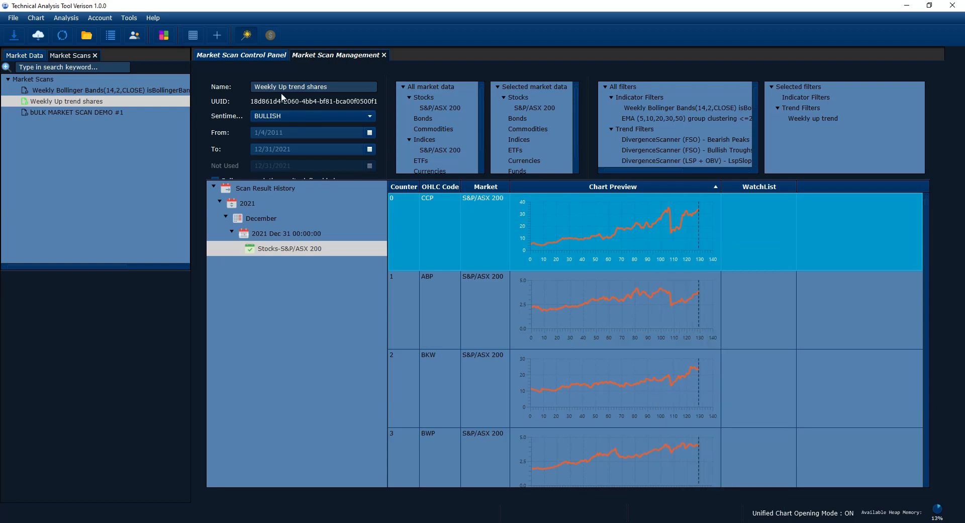
pyautogui.rightClick(613, 229)
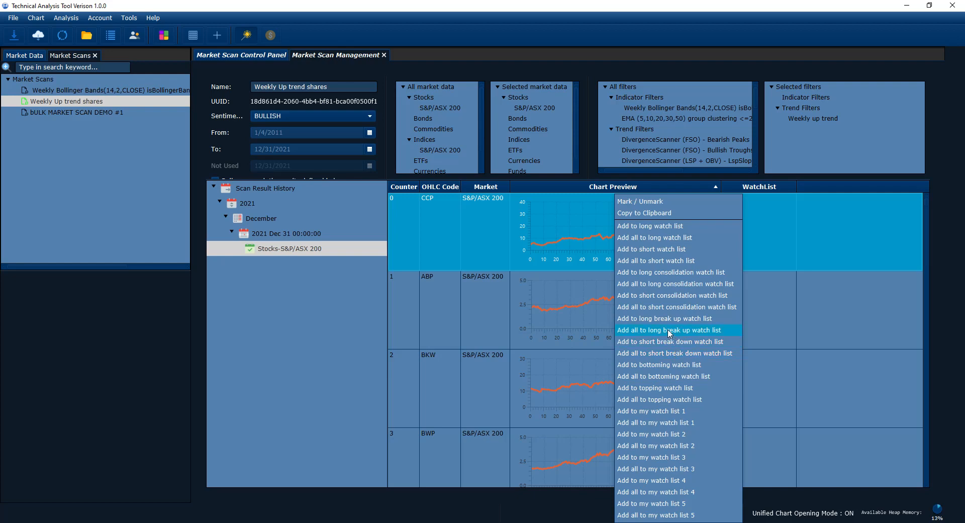
pyautogui.click(655, 230)
pyautogui.rightClick(690, 236)
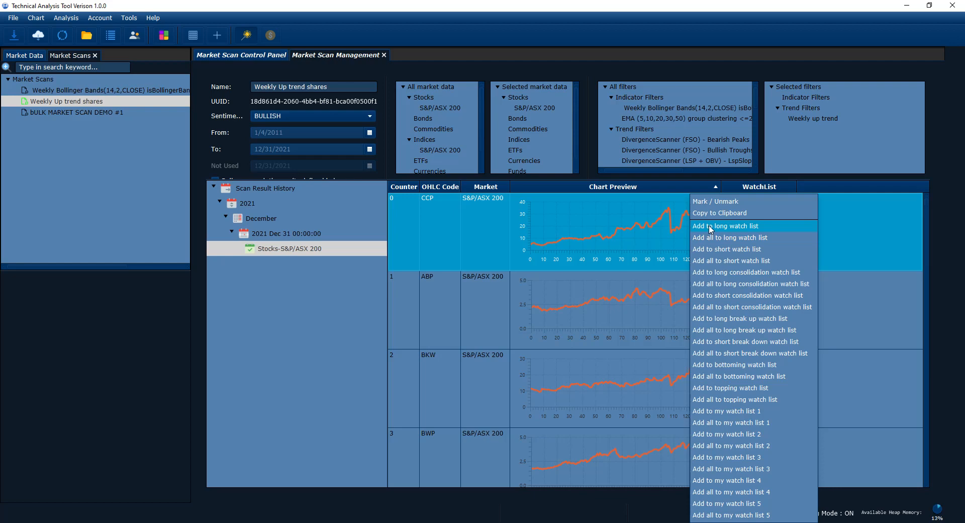
pyautogui.click(711, 227)
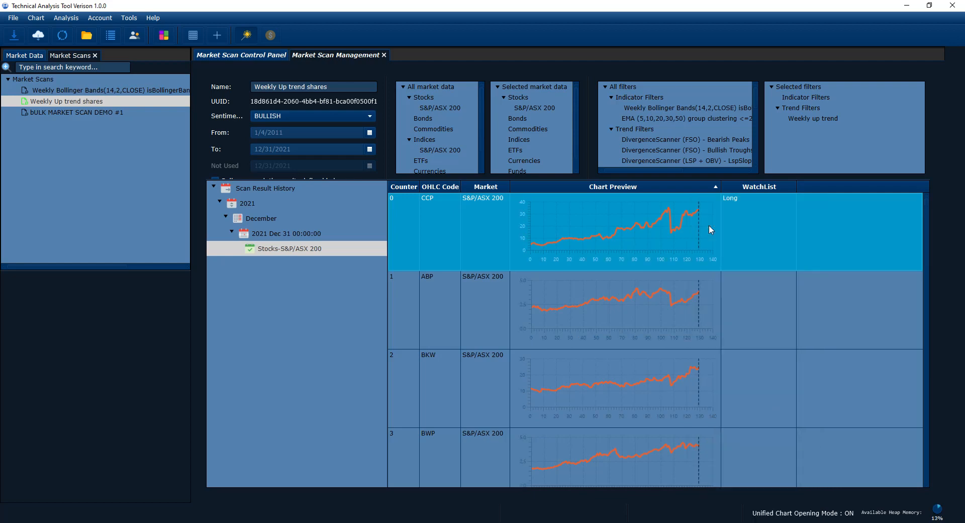
# Step: Check the CCP entry in the Long list of Watch List Management, and close the watch list view
pyautogui.click(107, 38)
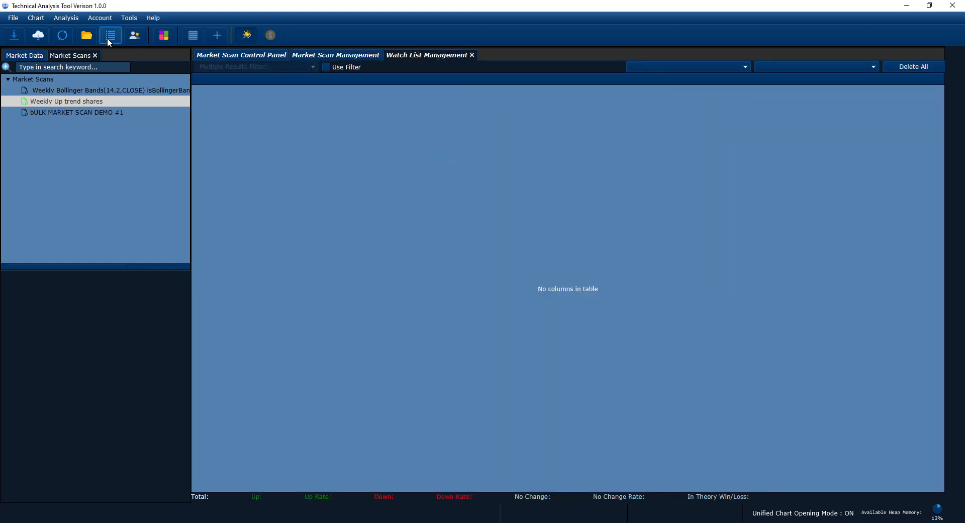
pyautogui.click(827, 67)
pyautogui.click(804, 82)
pyautogui.click(322, 94)
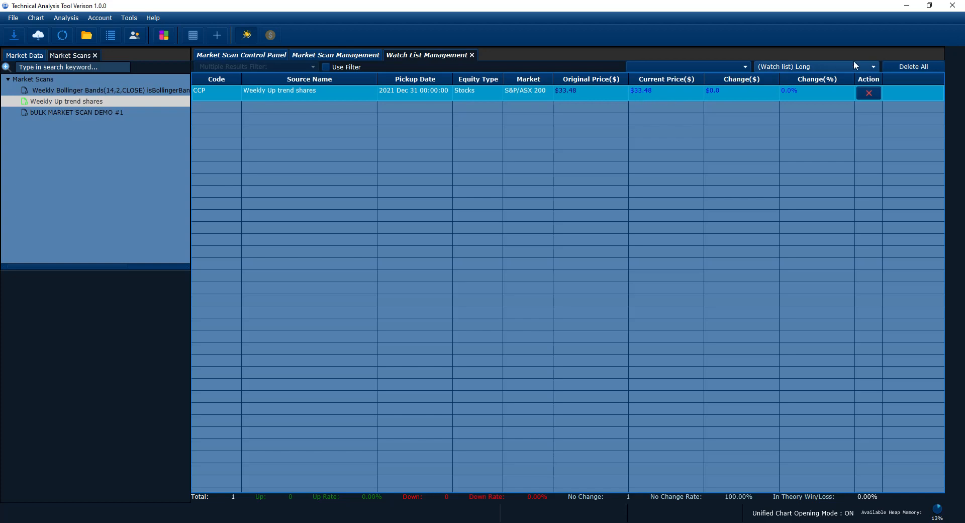
pyautogui.click(472, 55)
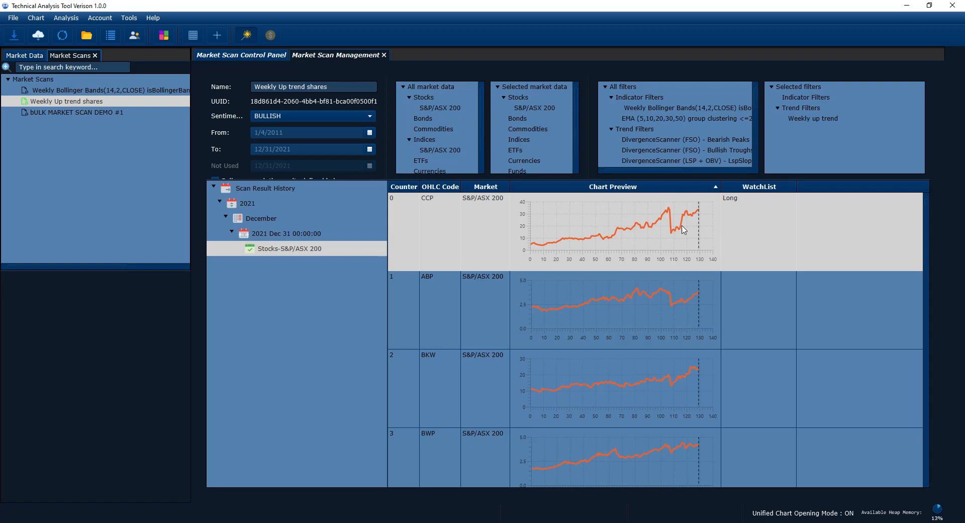
# Step: Browse the scan results again and open the full chart of the BKW share
pyautogui.scroll(-5, 662, 228)
pyautogui.scroll(4, 662, 227)
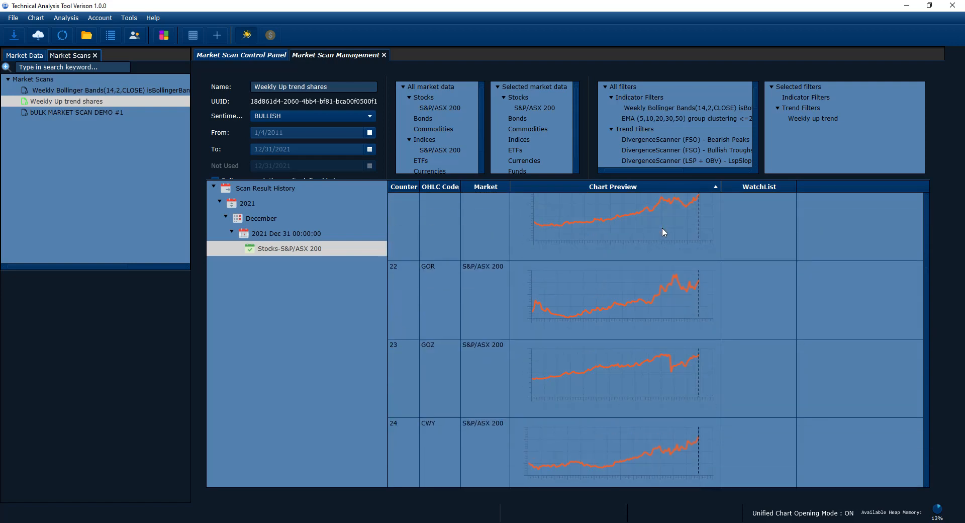
pyautogui.scroll(2, 674, 243)
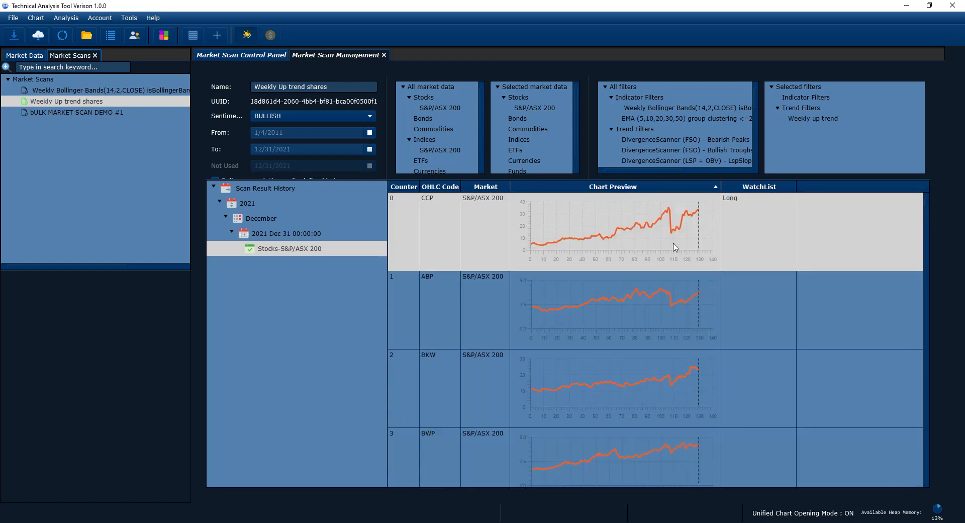
pyautogui.moveTo(655, 183); pyautogui.dragTo(655, 189)
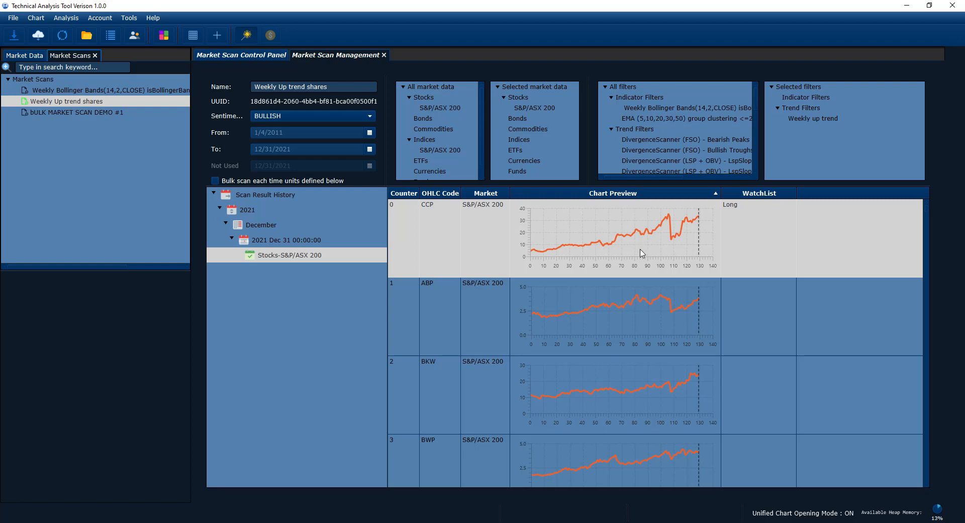
pyautogui.click(638, 295)
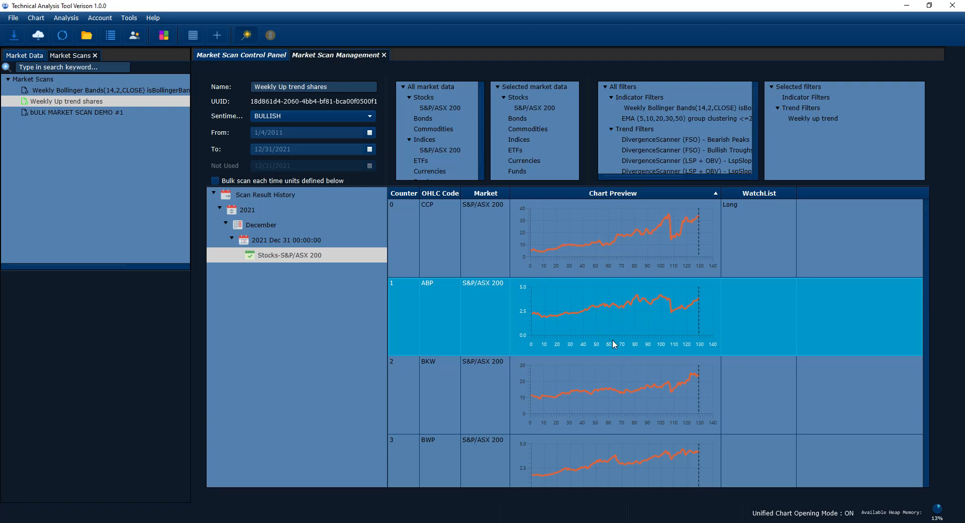
pyautogui.click(569, 397)
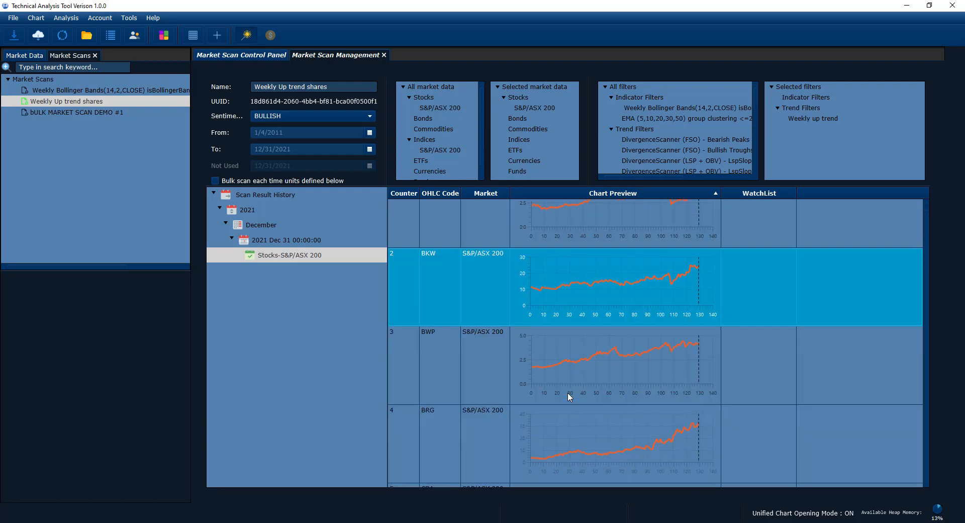
pyautogui.doubleClick(692, 384)
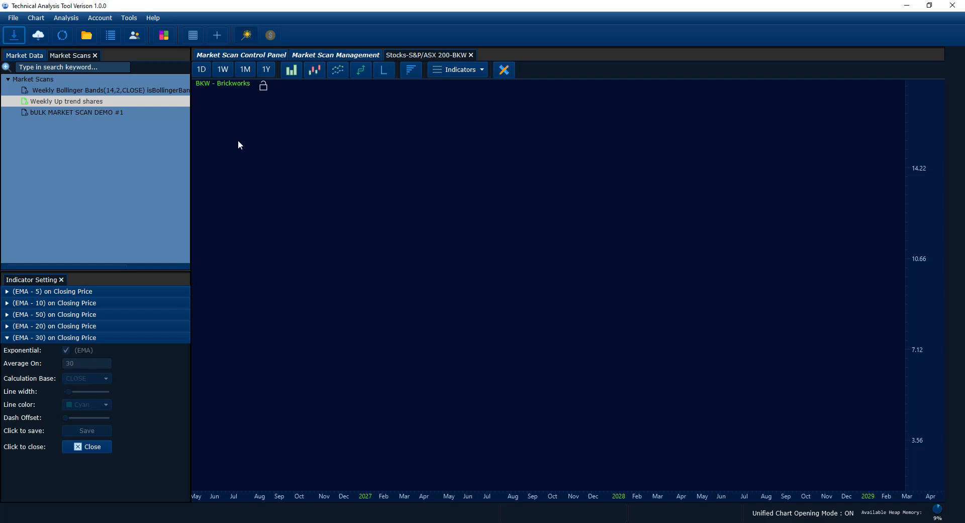
# Step: Bring the BKW price history up to the end of 2021 into view and display it as candlesticks
pyautogui.moveTo(236, 141); pyautogui.dragTo(489, 137)
pyautogui.moveTo(350, 198); pyautogui.dragTo(558, 222)
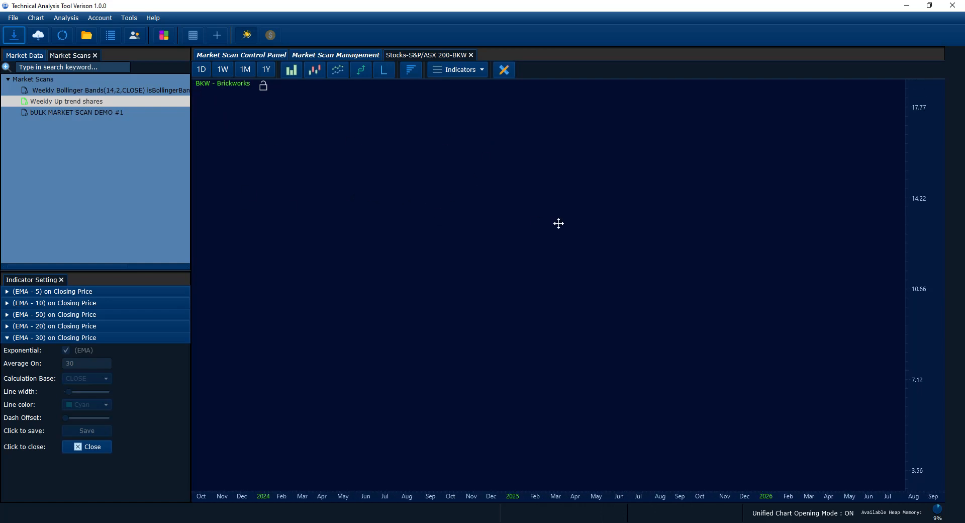
pyautogui.moveTo(372, 289); pyautogui.dragTo(689, 319)
pyautogui.moveTo(386, 149); pyautogui.dragTo(447, 316)
pyautogui.click(318, 71)
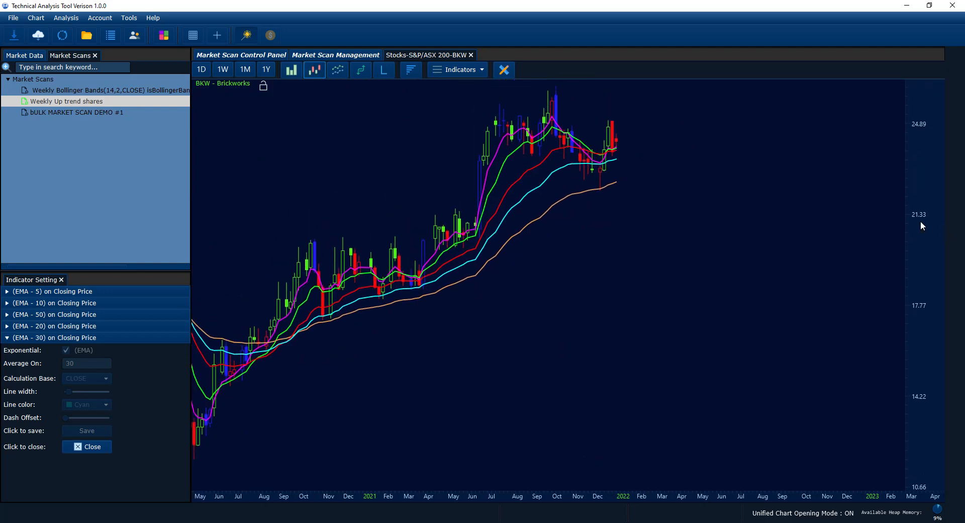
pyautogui.scroll(-4, 921, 221)
pyautogui.scroll(-3, 680, 308)
pyautogui.moveTo(435, 348); pyautogui.dragTo(624, 339)
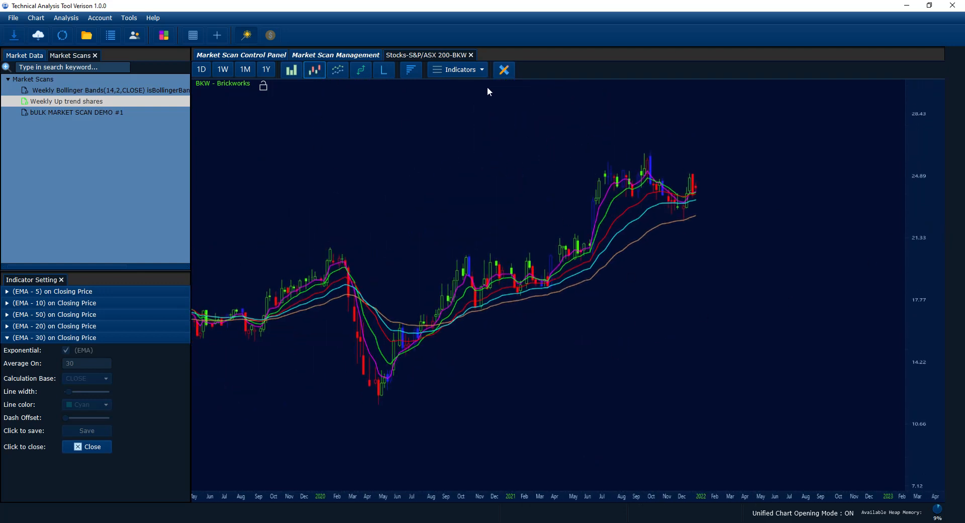
# Step: Add the (TSP) Trend Spectrum indicator to the BKW chart and examine the trend colouring around the latest candles
pyautogui.click(470, 73)
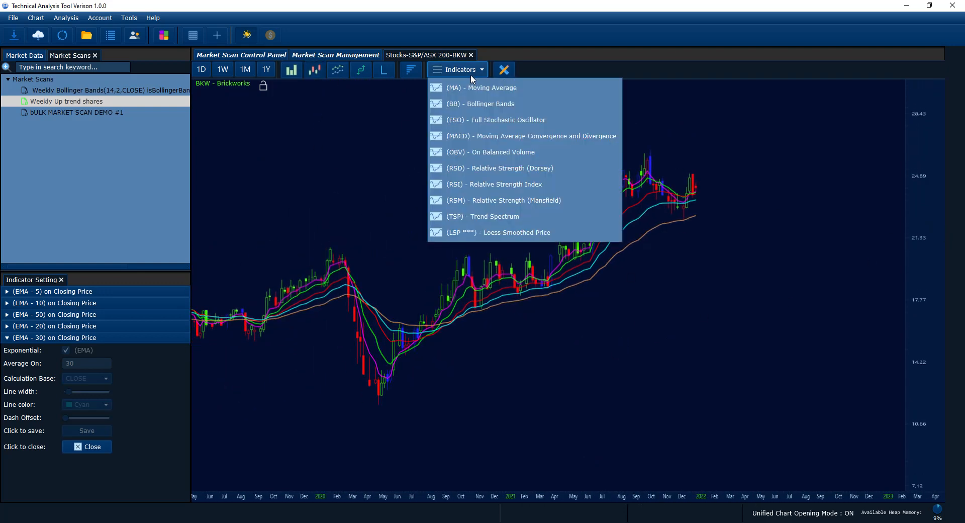
pyautogui.click(457, 216)
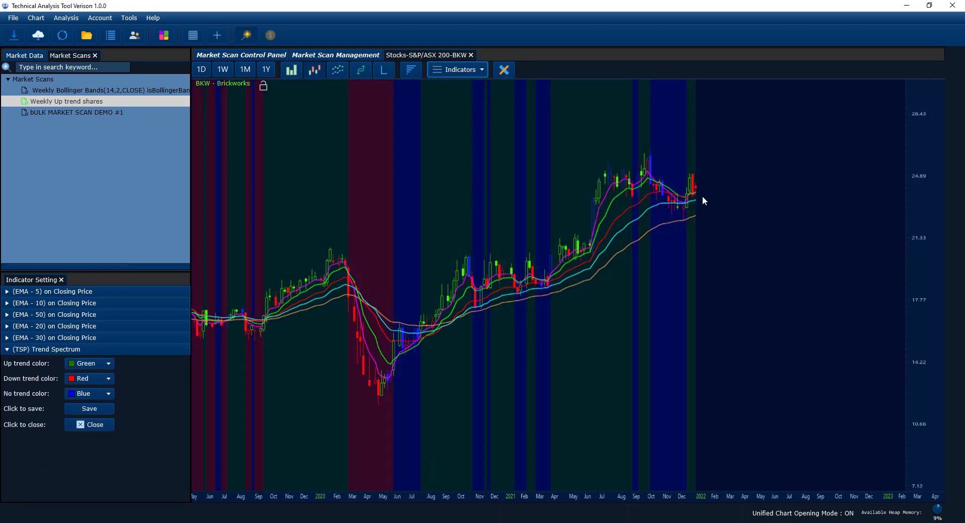
pyautogui.scroll(2, 696, 207)
pyautogui.click(477, 71)
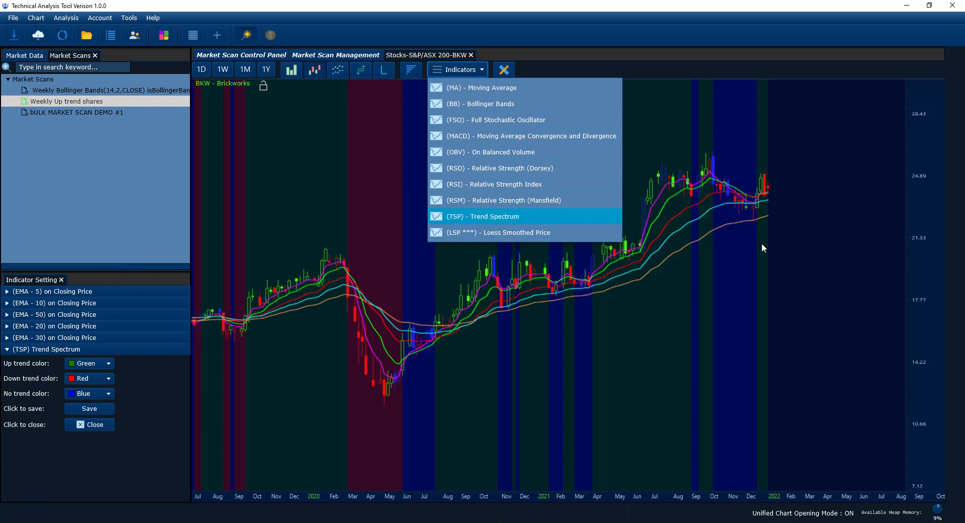
pyautogui.click(777, 255)
pyautogui.scroll(-2, 779, 256)
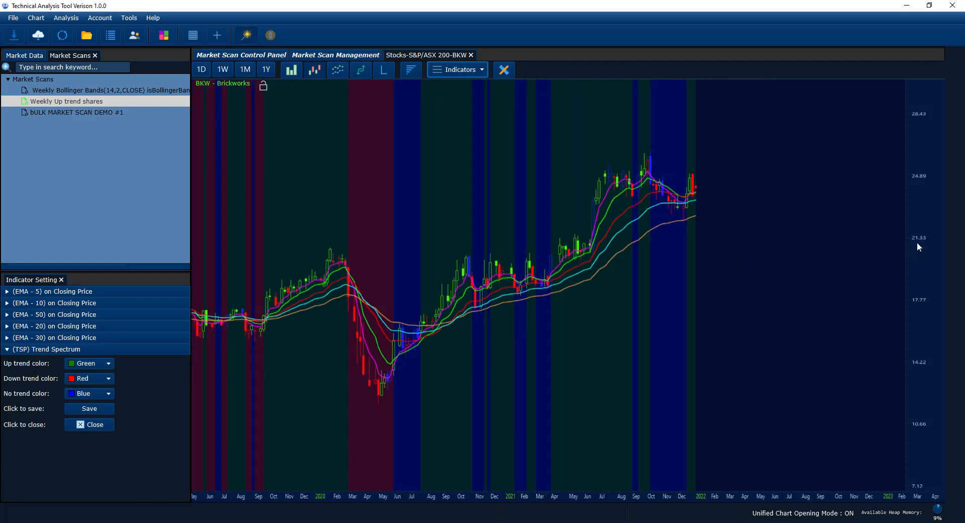
pyautogui.scroll(-3, 913, 245)
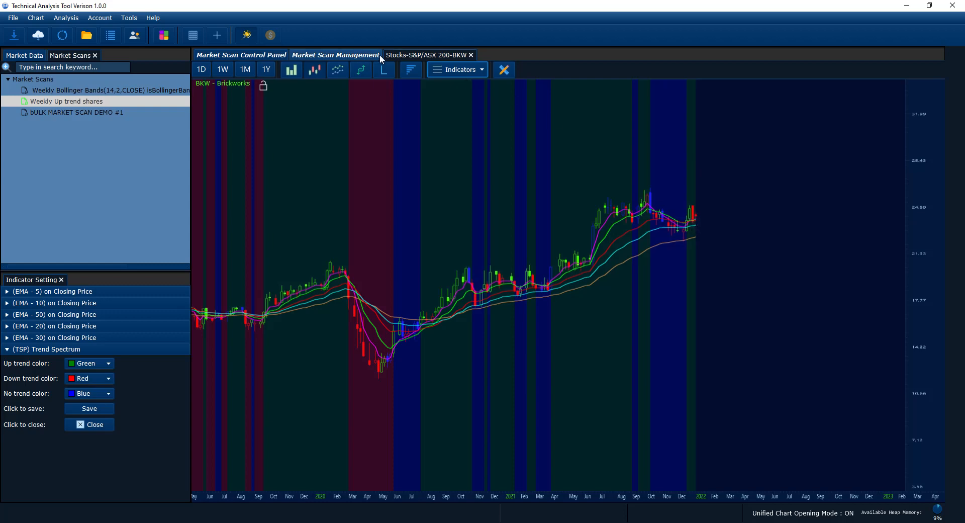
# Step: Leave the BKW chart and set the end date of the Weekly Up trend shares scan to 12/3/2021
pyautogui.moveTo(680, 239); pyautogui.dragTo(704, 235)
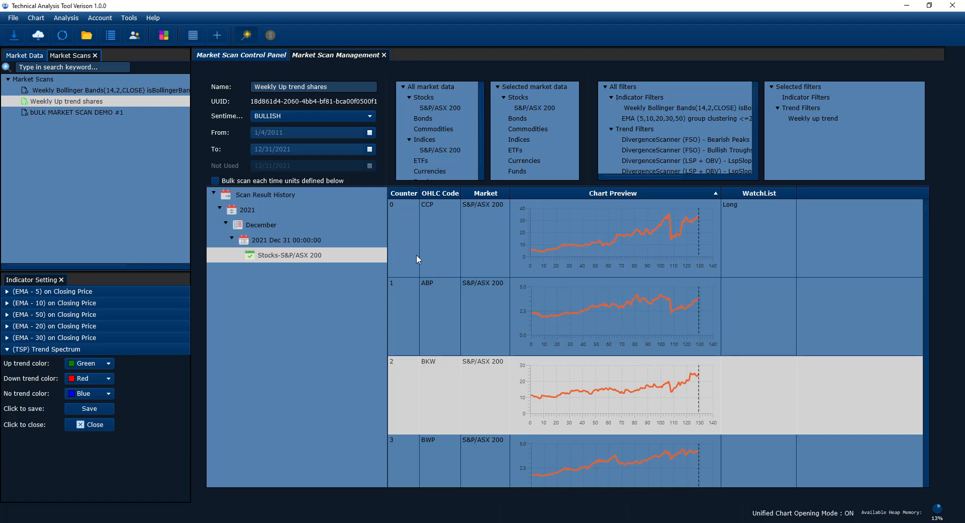
pyautogui.moveTo(362, 186); pyautogui.dragTo(361, 264)
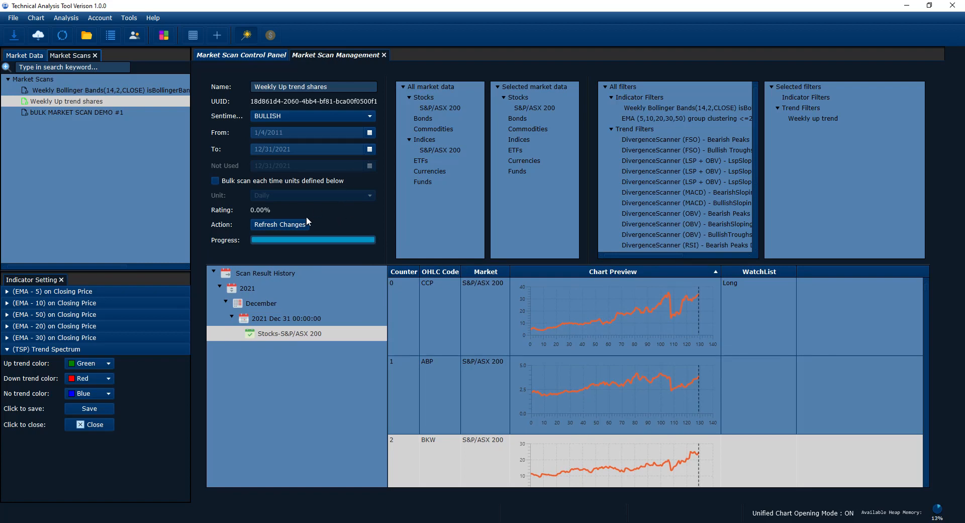
pyautogui.click(232, 316)
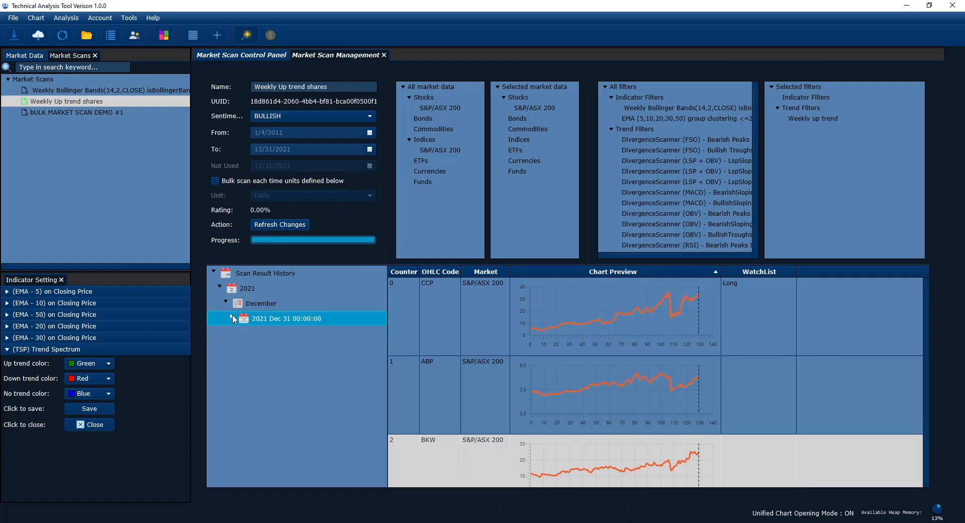
pyautogui.click(370, 148)
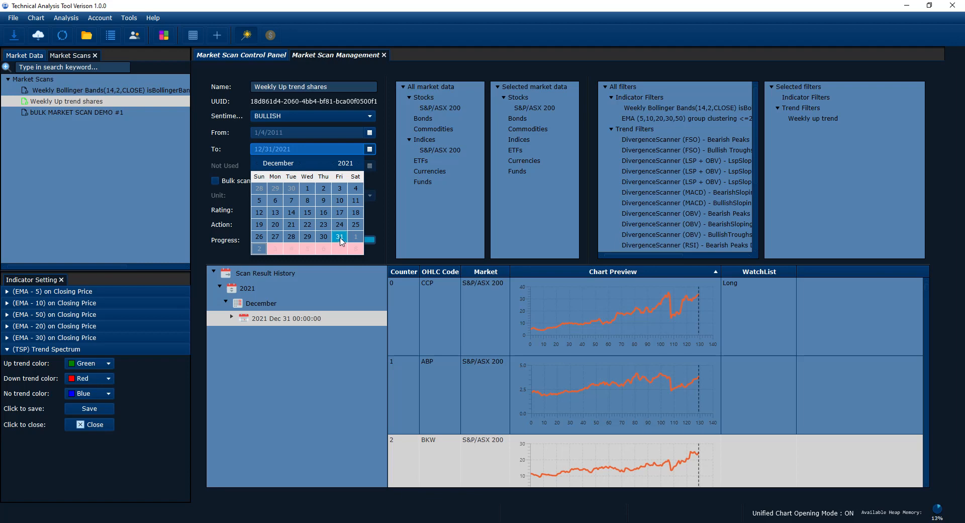
pyautogui.click(336, 190)
pyautogui.click(367, 150)
pyautogui.click(337, 187)
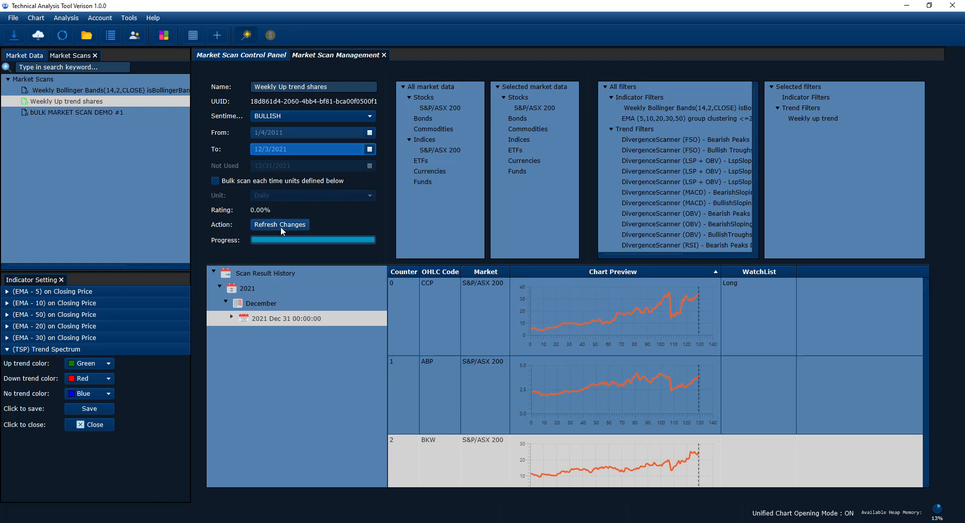
# Step: Run the Weekly Up trend shares scan after reviewing its settings for the period ending 2021-12-03
pyautogui.click(236, 55)
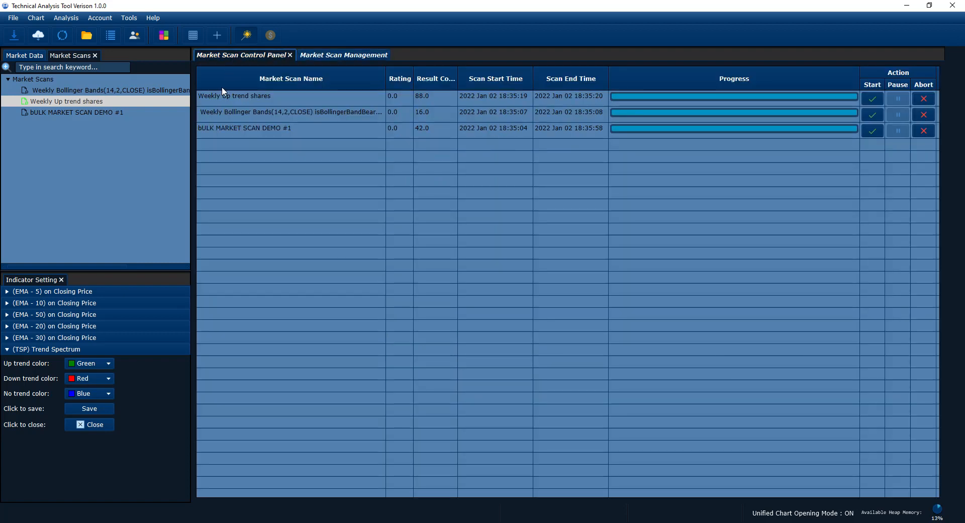
pyautogui.click(276, 97)
pyautogui.click(874, 99)
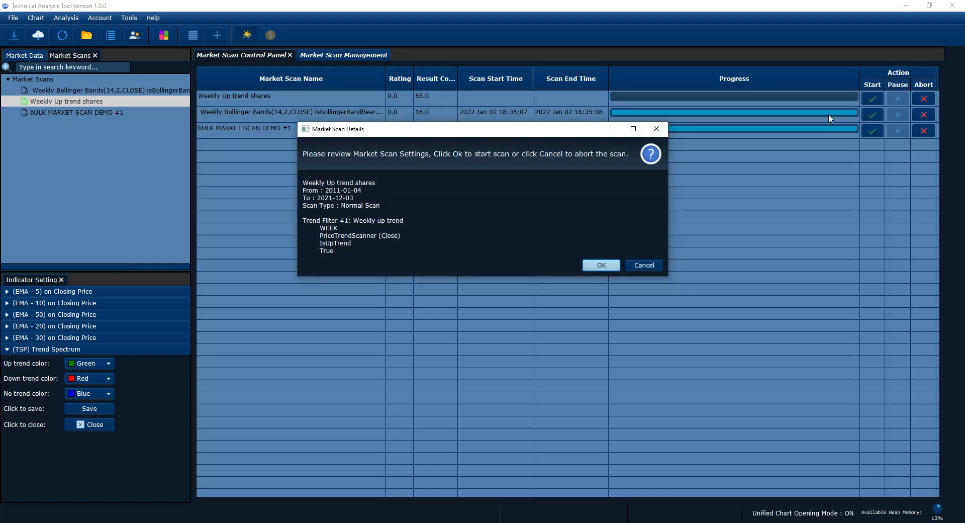
pyautogui.moveTo(370, 137); pyautogui.dragTo(374, 214)
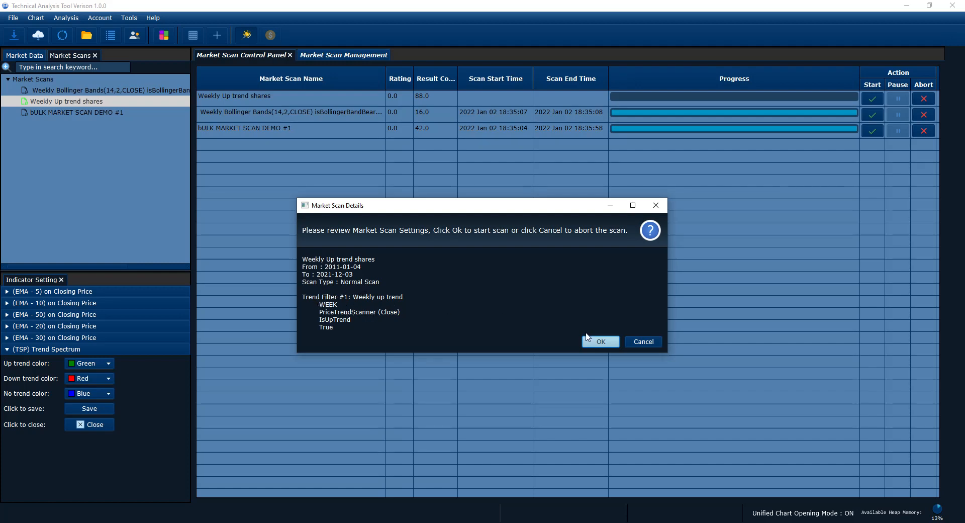
pyautogui.click(601, 341)
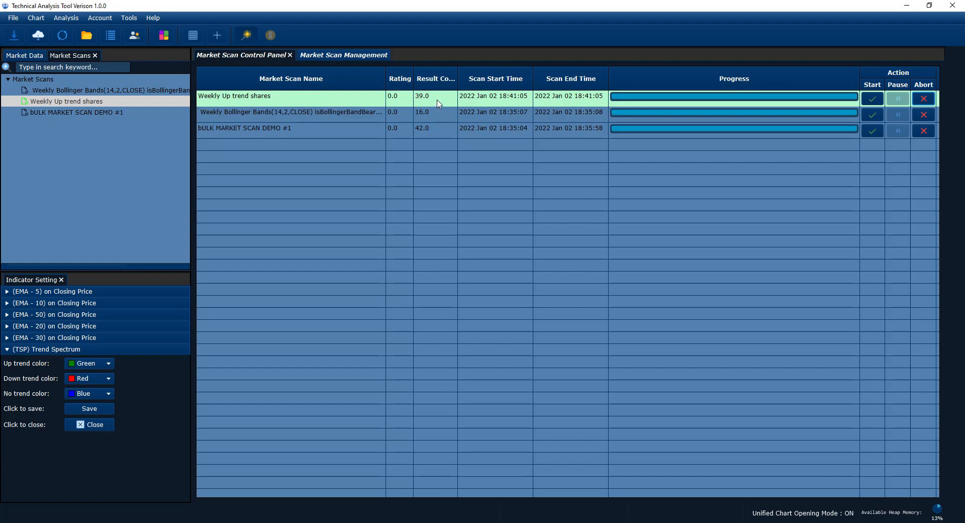
# Step: Return to the scan's management view and refresh its Scan Result History
pyautogui.click(342, 55)
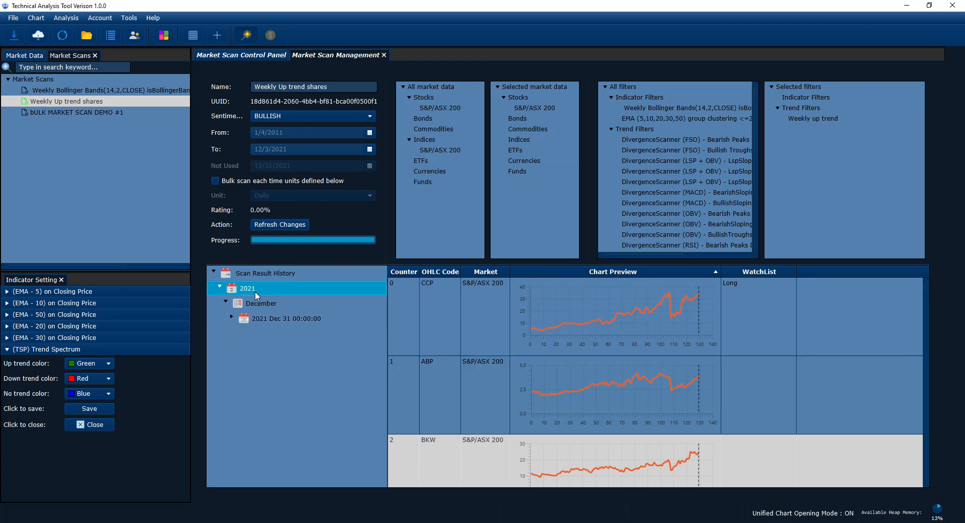
pyautogui.rightClick(265, 314)
pyautogui.click(290, 325)
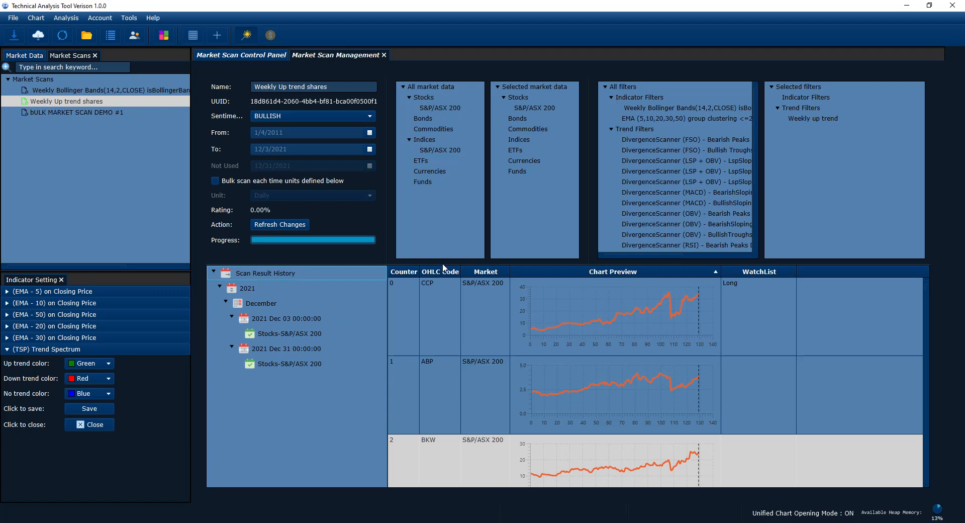
# Step: Load the Stocks-S&P/ASX 200 results for 2021 Dec 03 and look through the full list of shares
pyautogui.moveTo(441, 264); pyautogui.dragTo(443, 157)
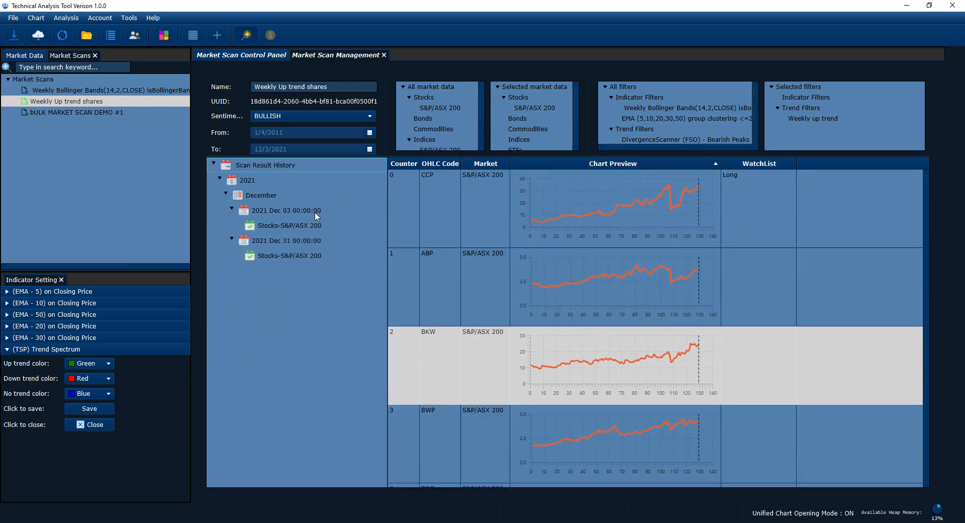
pyautogui.click(286, 211)
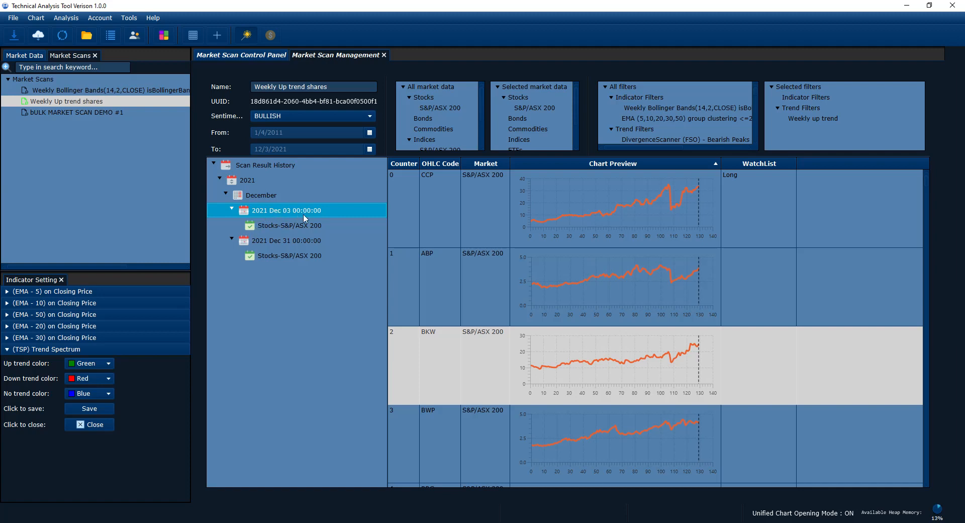
pyautogui.click(271, 227)
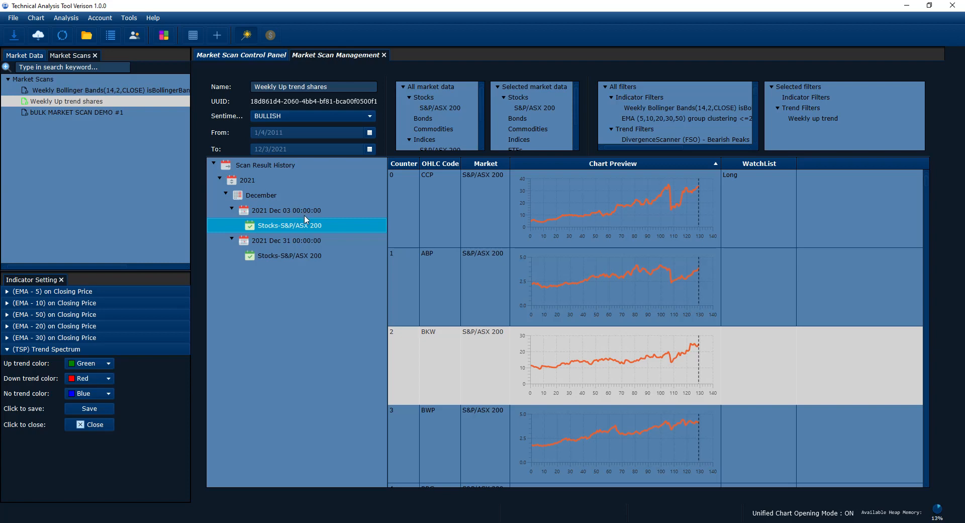
pyautogui.click(302, 226)
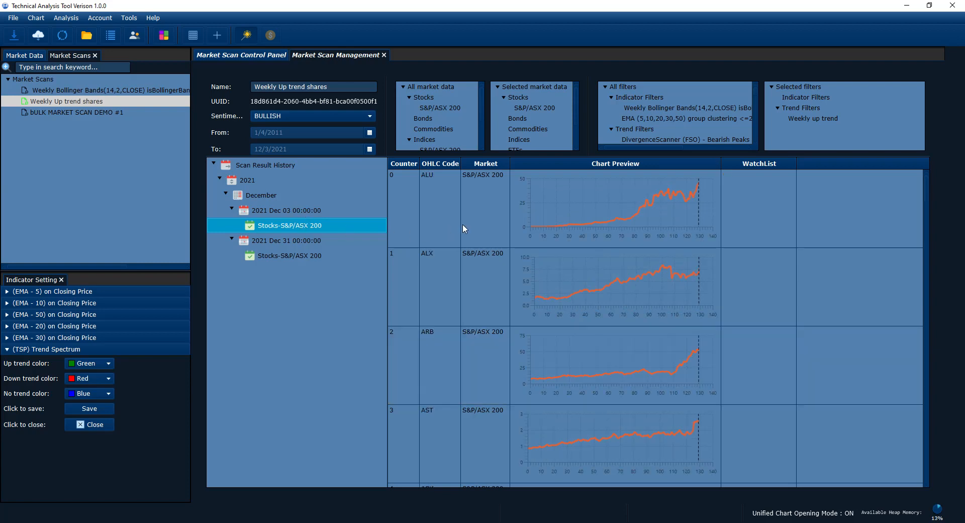
pyautogui.moveTo(925, 182); pyautogui.dragTo(921, 472)
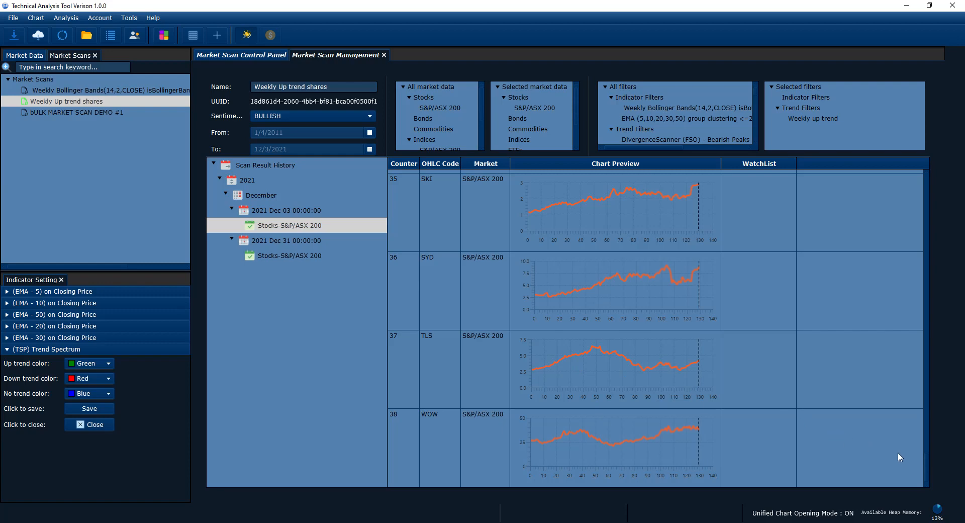
pyautogui.moveTo(927, 465); pyautogui.dragTo(925, 173)
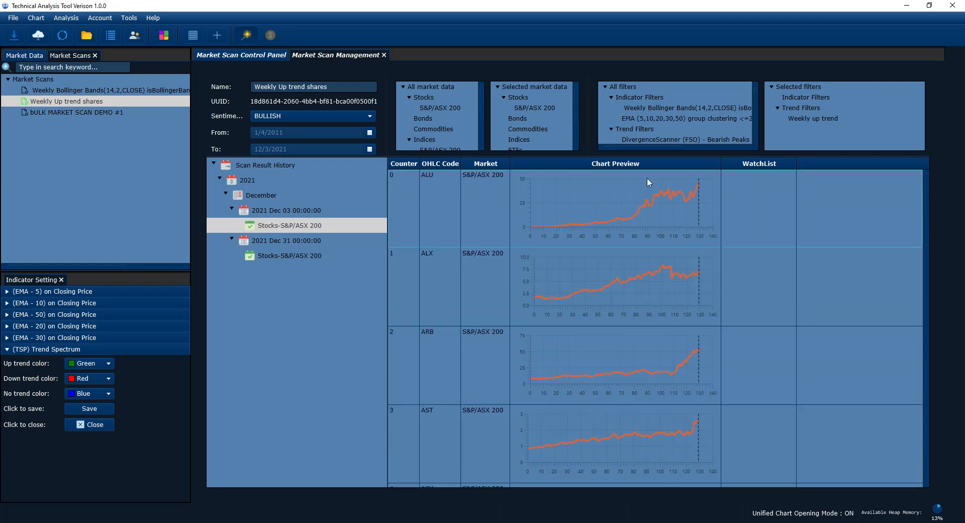
# Step: Set the scan's end date to 10/1/2021 and apply the change with Refresh Changes
pyautogui.moveTo(651, 157); pyautogui.dragTo(650, 227)
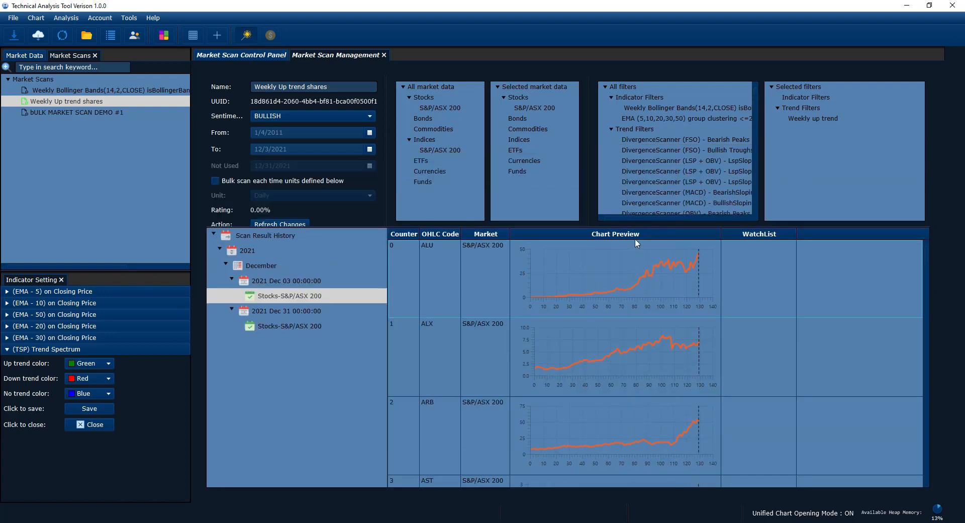
pyautogui.click(370, 149)
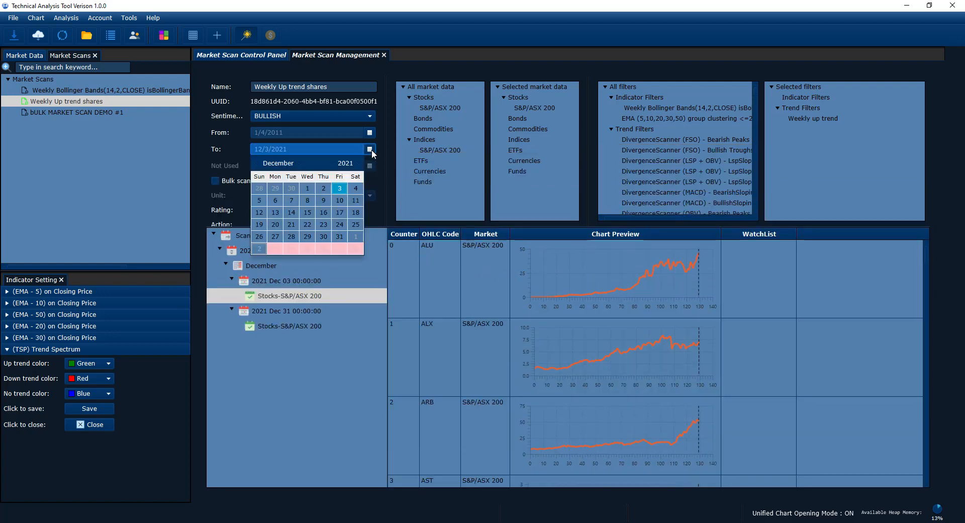
pyautogui.click(257, 164)
pyautogui.click(257, 164)
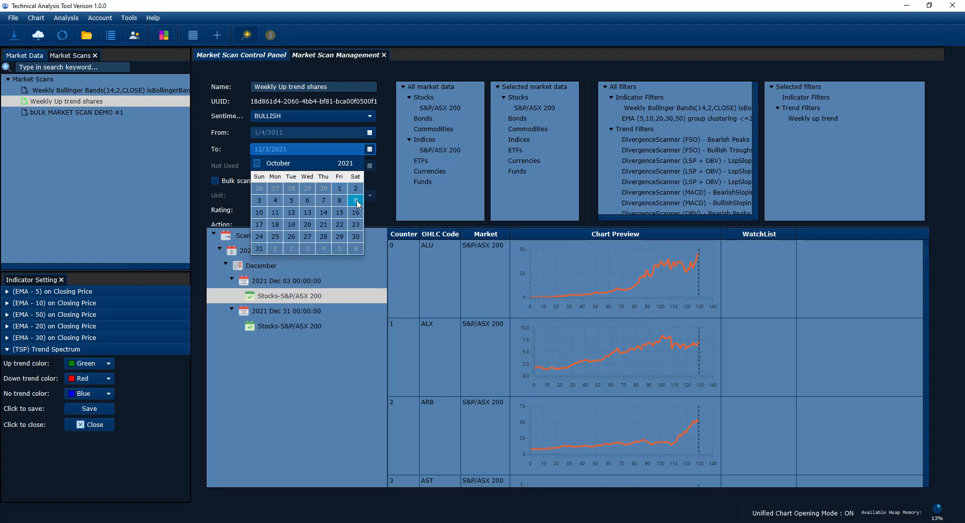
pyautogui.click(339, 188)
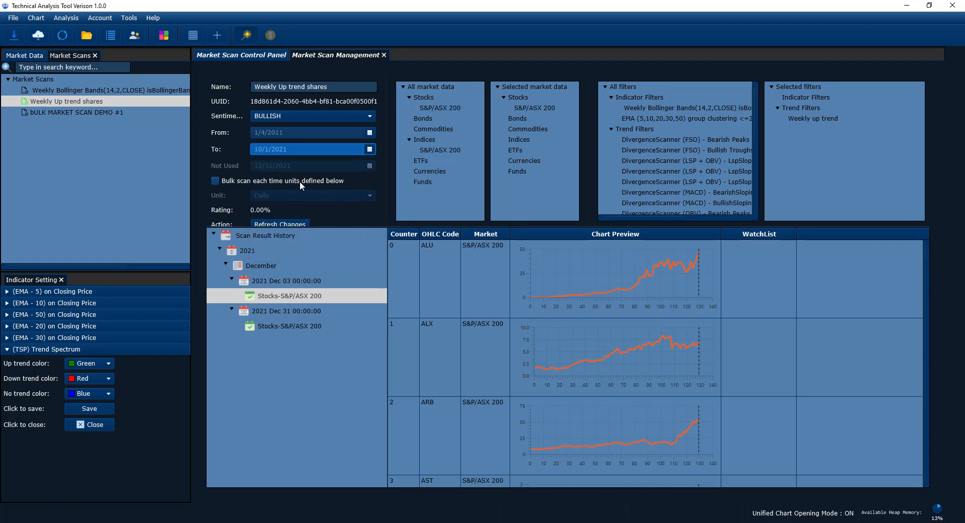
pyautogui.moveTo(338, 226); pyautogui.dragTo(338, 237)
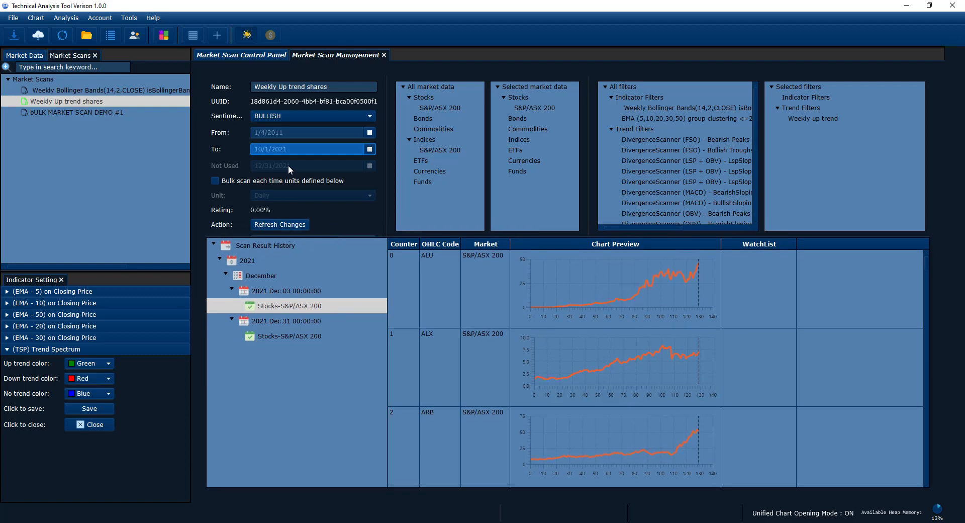
pyautogui.click(258, 228)
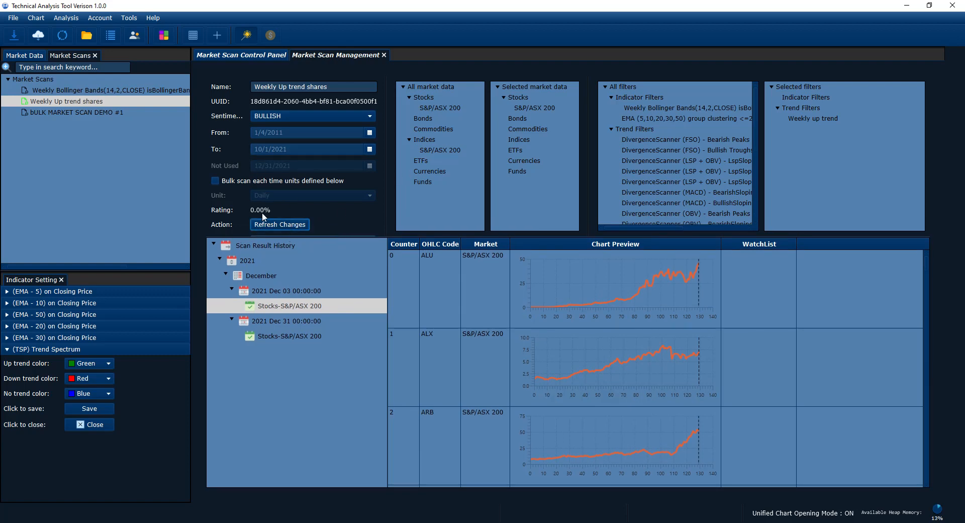
# Step: Run the Weekly Up trend shares scan again for the period ending 2021-10-01
pyautogui.click(242, 56)
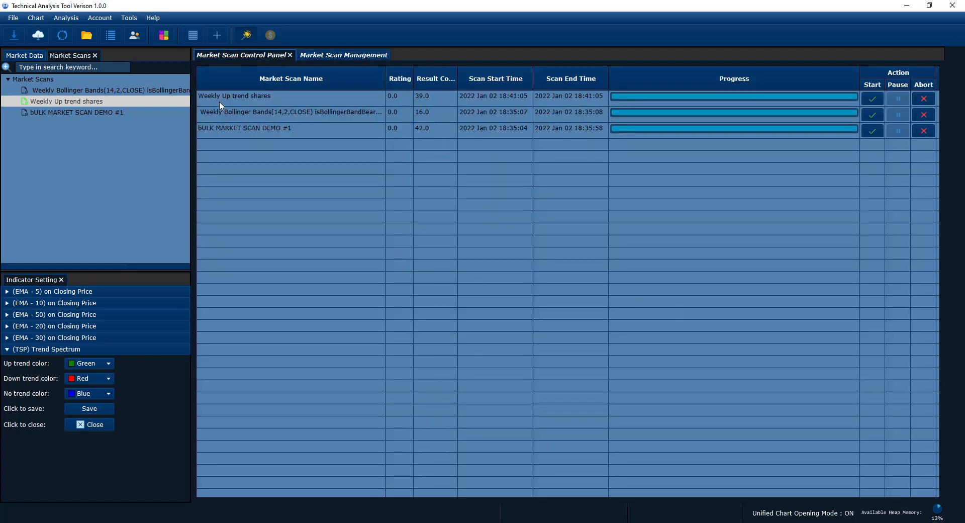
pyautogui.click(868, 98)
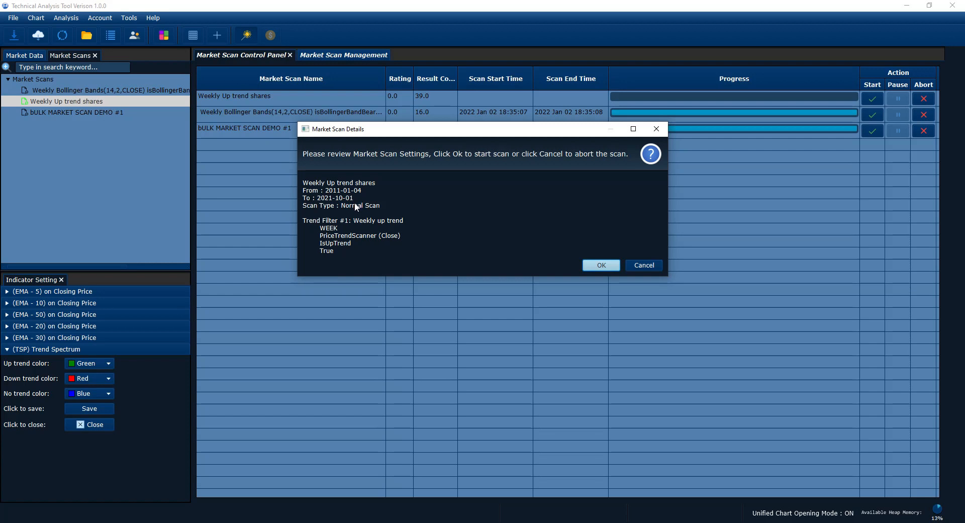
pyautogui.click(598, 264)
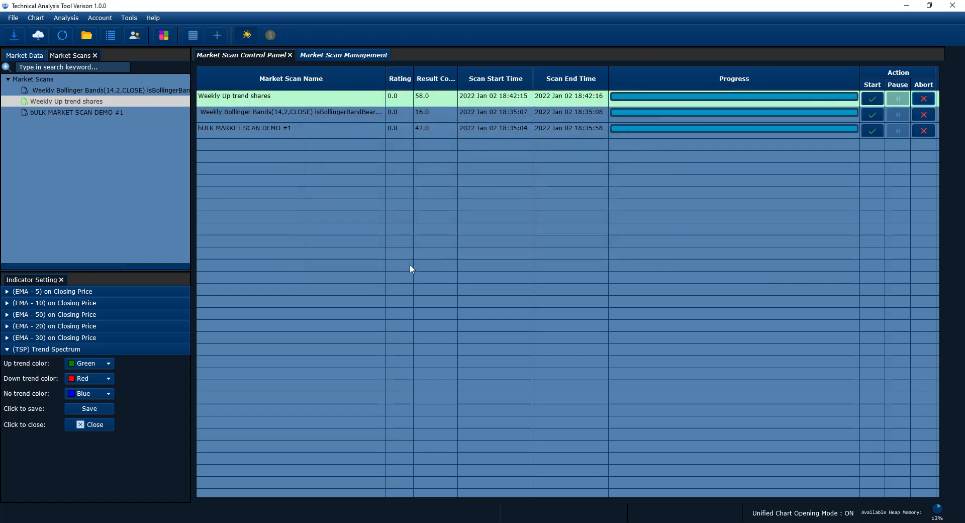
# Step: Refresh the Scan Result History, collapse the December group and load the Stocks-S&P/ASX 200 results for 2021 Oct 01
pyautogui.click(349, 56)
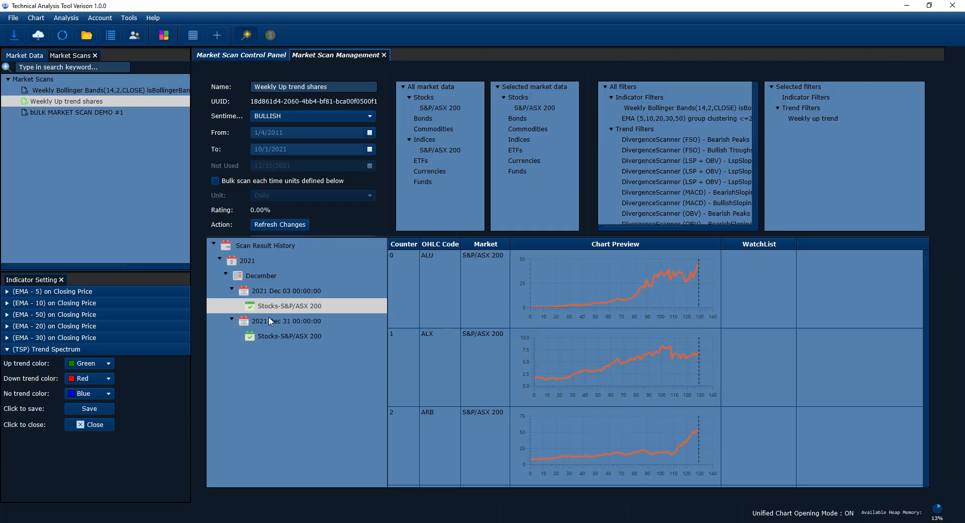
pyautogui.rightClick(285, 306)
pyautogui.click(295, 306)
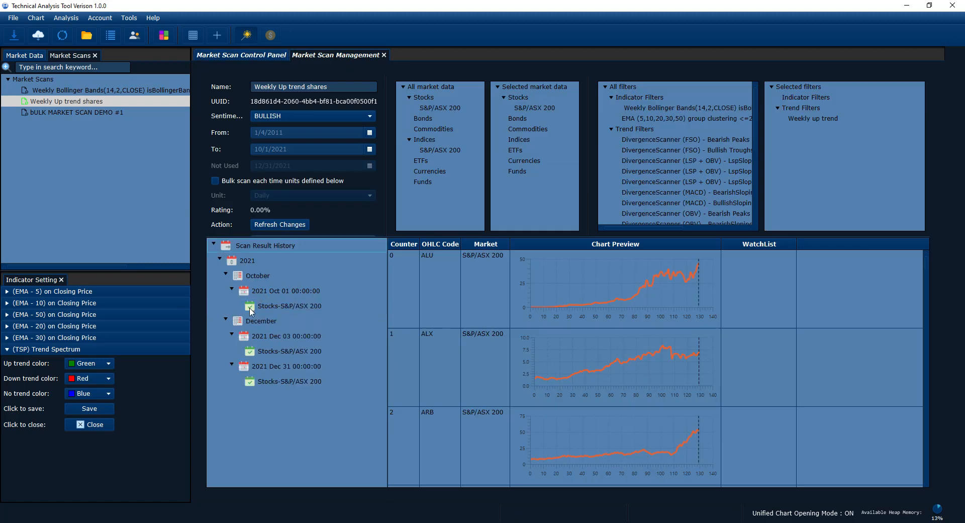
pyautogui.click(227, 320)
pyautogui.click(226, 272)
pyautogui.click(226, 271)
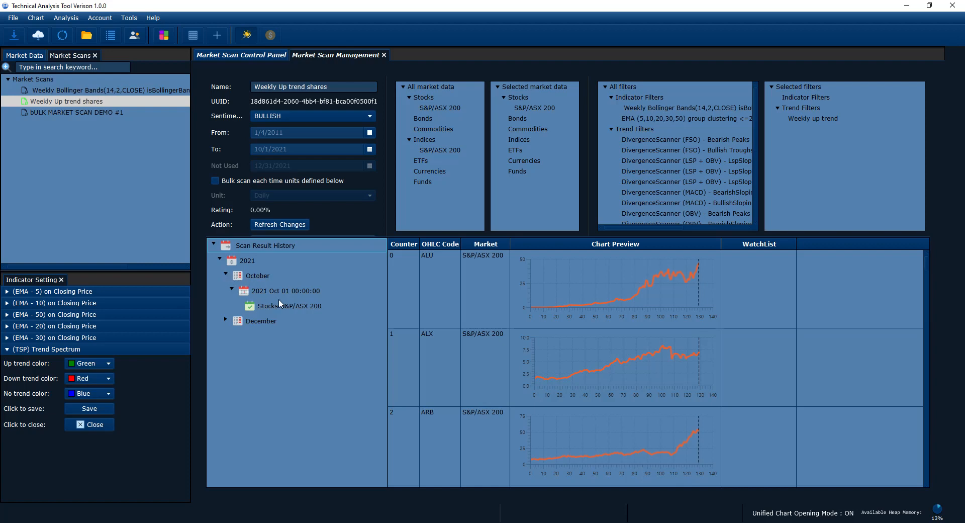
pyautogui.click(289, 307)
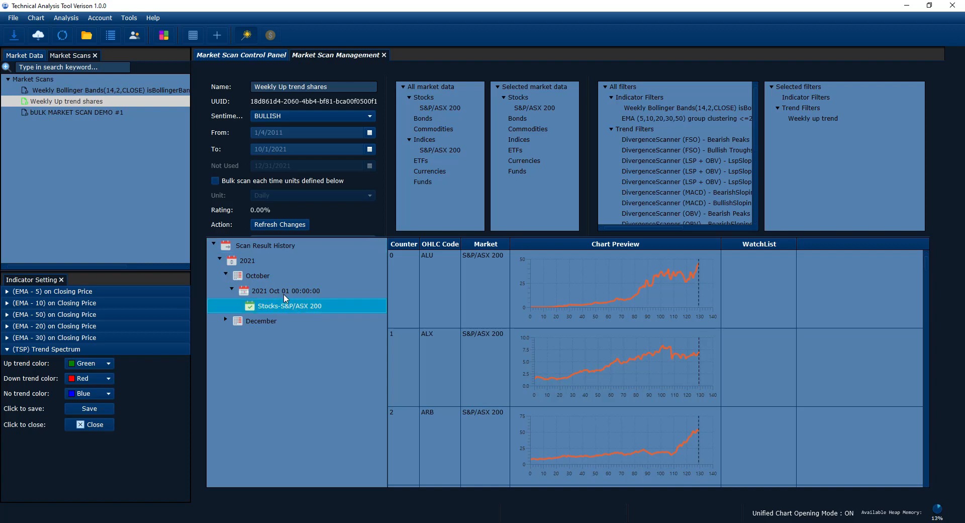
pyautogui.doubleClick(286, 310)
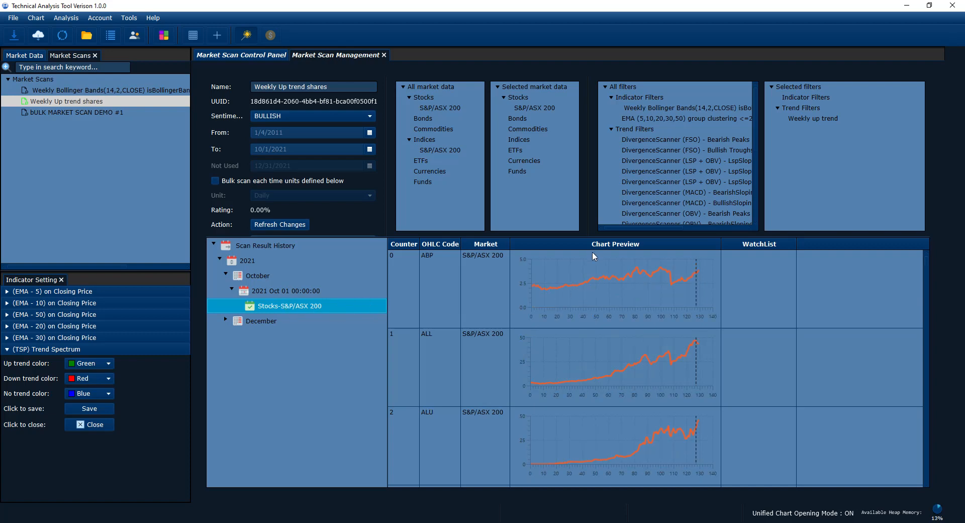
# Step: Enlarge the results table, browse the first October shares and select ALU to examine its preview around the scan date line
pyautogui.moveTo(595, 236); pyautogui.dragTo(579, 109)
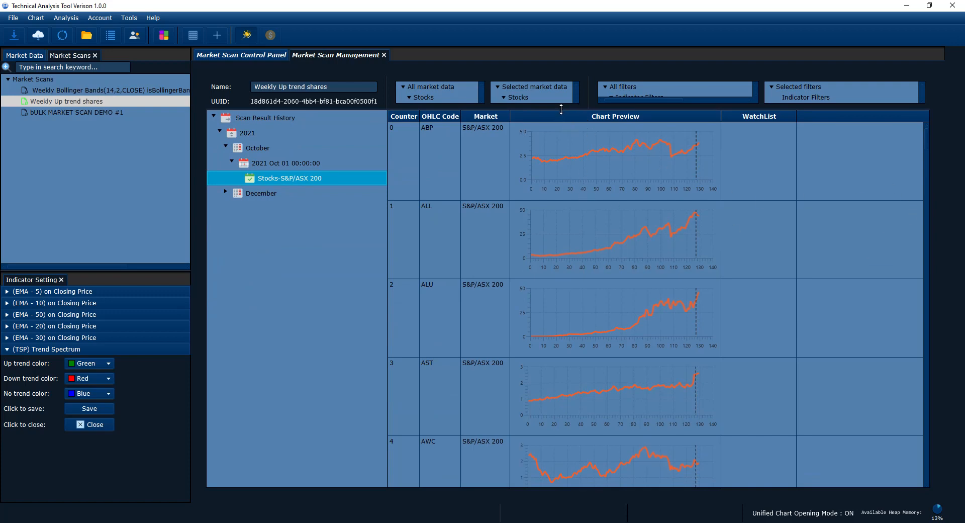
pyautogui.moveTo(560, 108); pyautogui.dragTo(561, 130)
pyautogui.click(926, 160)
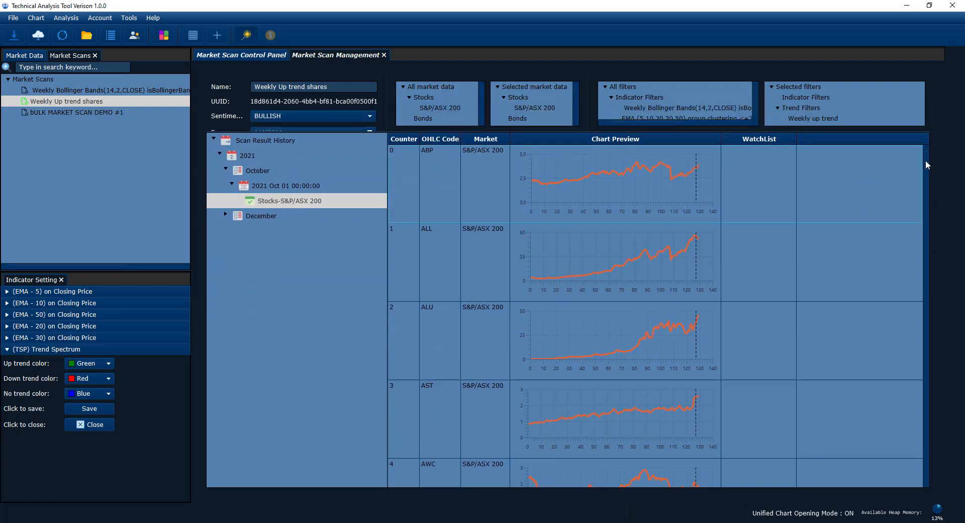
pyautogui.moveTo(927, 160); pyautogui.dragTo(931, 171)
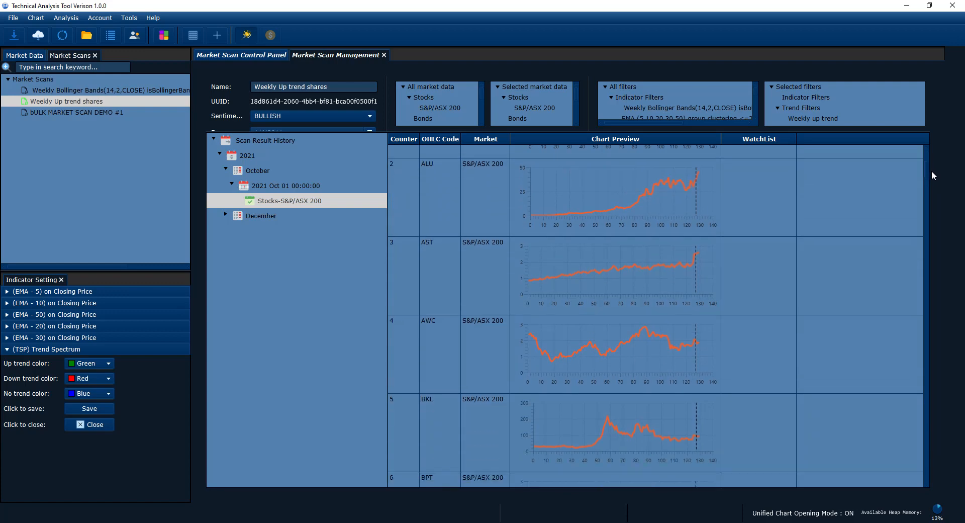
pyautogui.moveTo(925, 167)
pyautogui.mouseDown()
pyautogui.moveTo(932, 372)
pyautogui.moveTo(936, 160)
pyautogui.mouseUp()
pyautogui.click(688, 274)
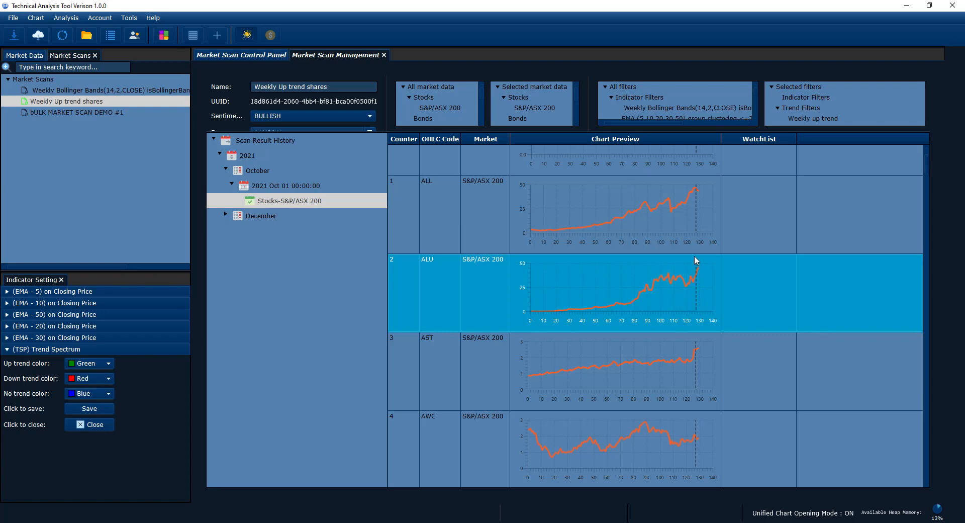
# Step: Browse the October chart previews down to CQR and shrink the results table to uncover the scan's date settings
pyautogui.scroll(-5, 702, 360)
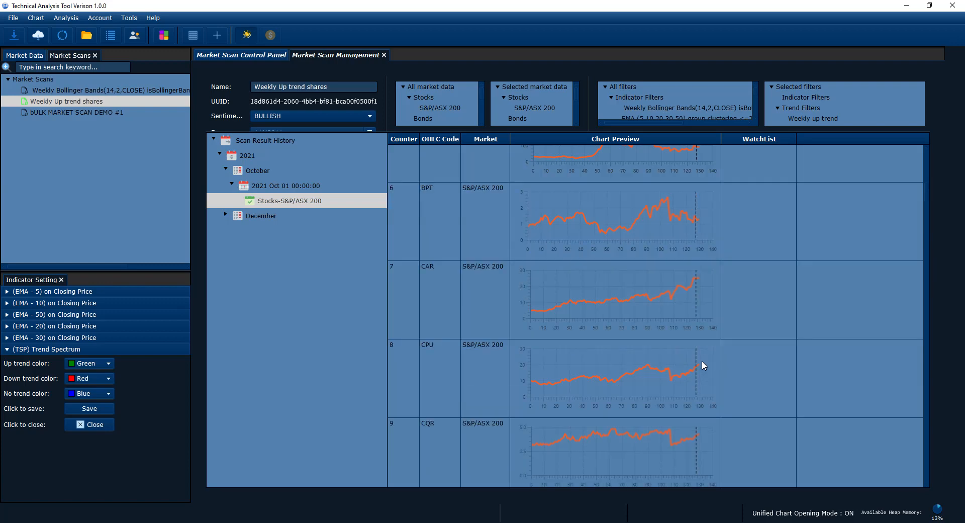
pyautogui.scroll(5, 703, 361)
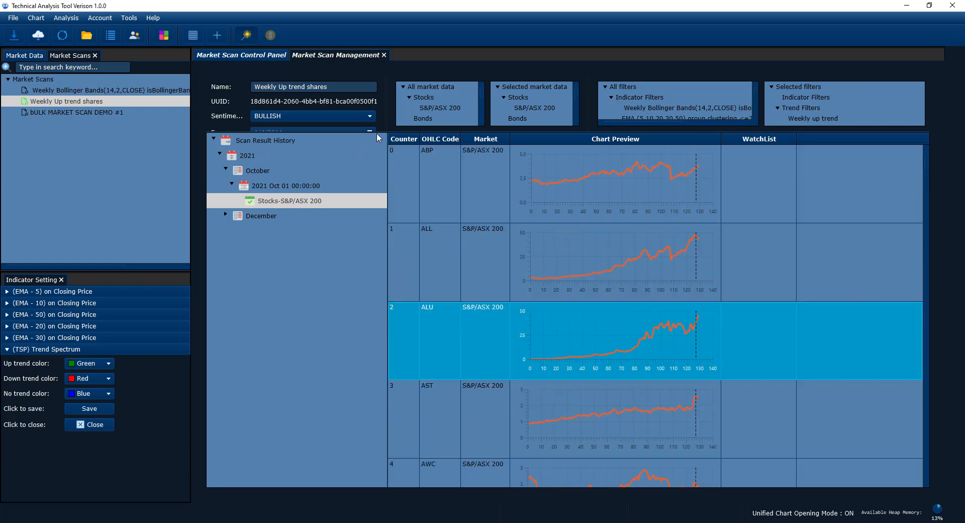
pyautogui.moveTo(378, 132); pyautogui.dragTo(380, 204)
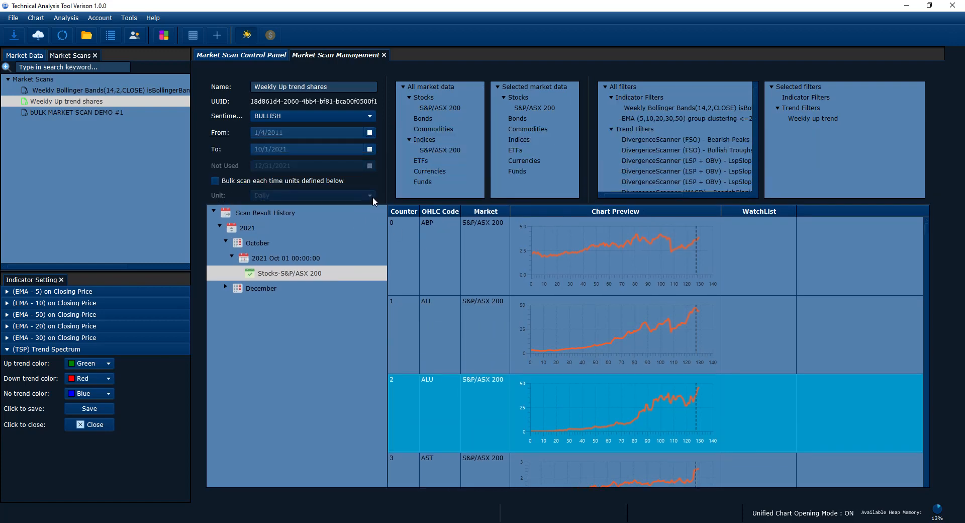
# Step: Examine how the ALL, ALU and neighbouring October share previews move around the dashed scan date line
pyautogui.scroll(-2, 643, 345)
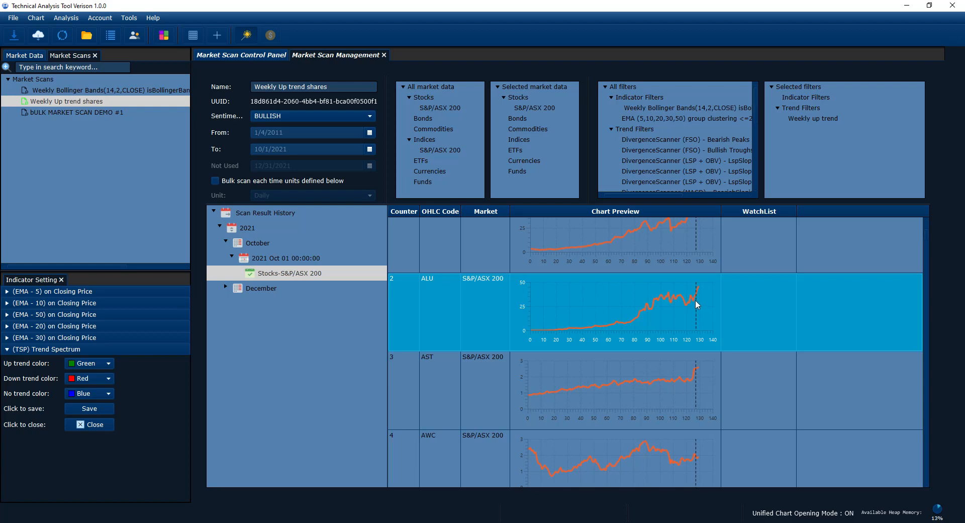
pyautogui.scroll(2, 697, 337)
pyautogui.scroll(-2, 695, 337)
pyautogui.scroll(2, 696, 337)
pyautogui.scroll(-2, 695, 333)
pyautogui.scroll(2, 694, 333)
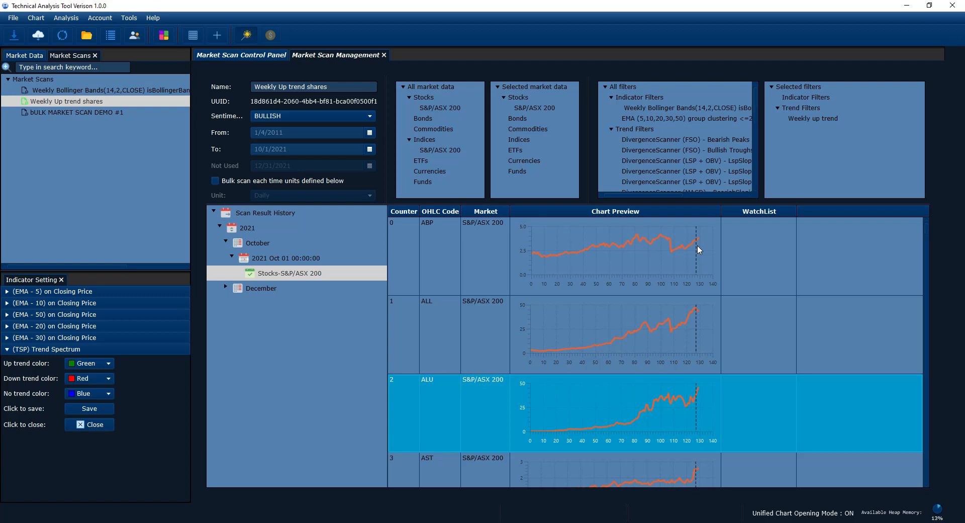
pyautogui.click(708, 313)
pyautogui.click(696, 400)
pyautogui.scroll(-1, 698, 400)
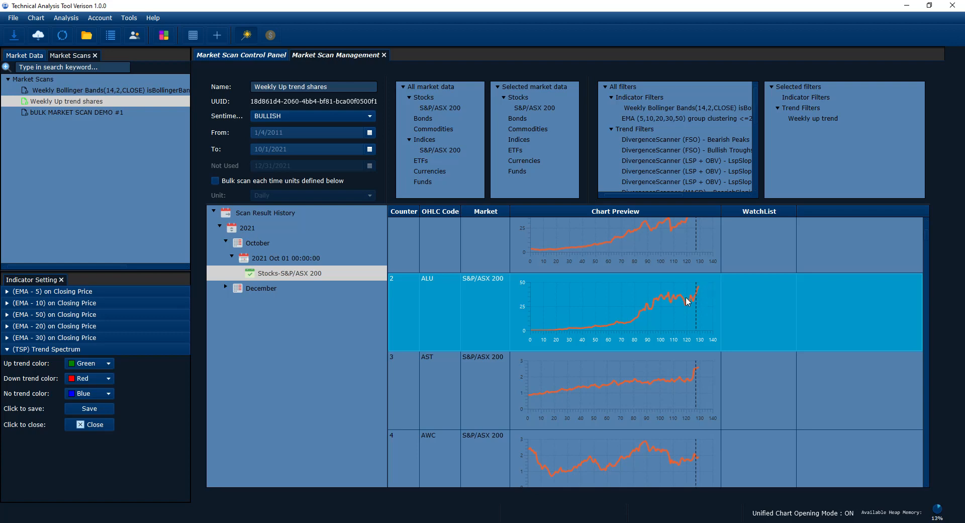
pyautogui.scroll(2, 704, 318)
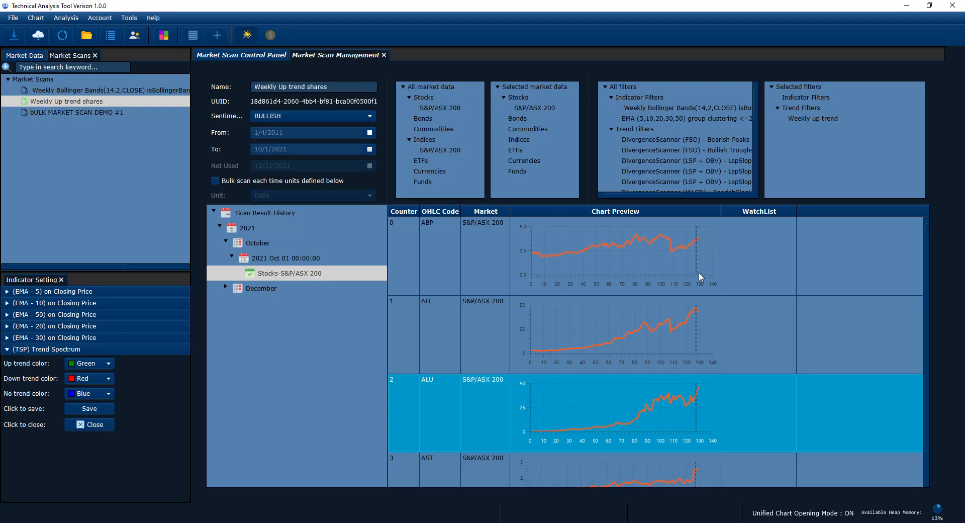
# Step: Compare the October chart previews from ALU down to CUV with the dashed scan date line, selecting the CQR and CUV rows
pyautogui.scroll(-3, 698, 249)
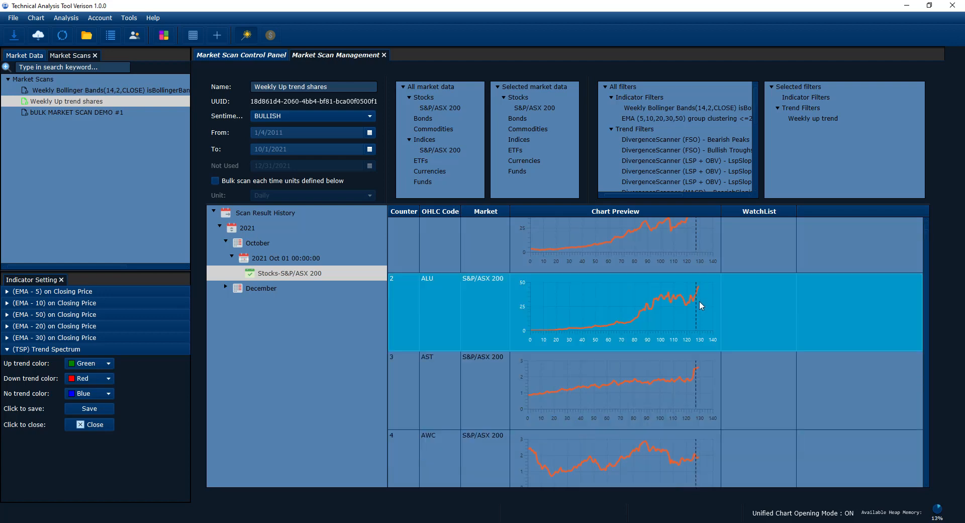
pyautogui.scroll(-3, 696, 400)
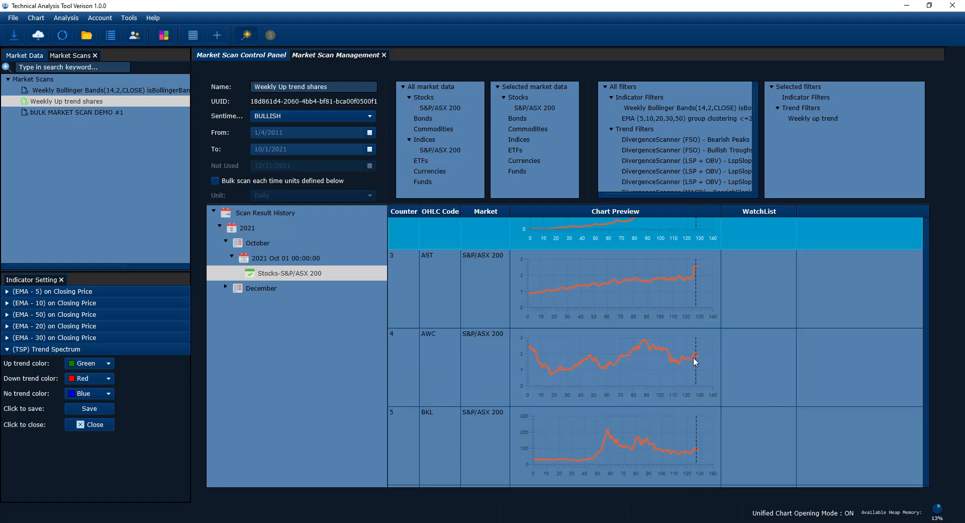
pyautogui.scroll(-3, 696, 415)
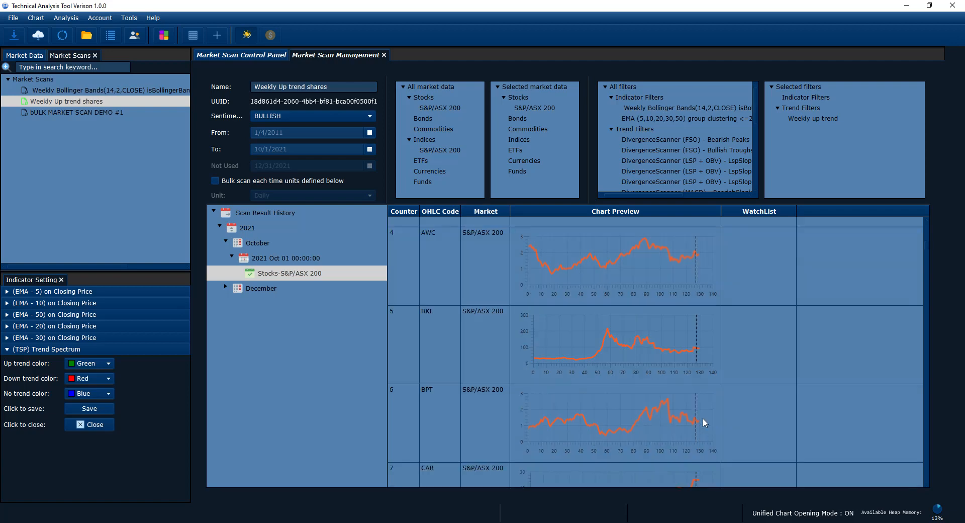
pyautogui.scroll(-6, 700, 417)
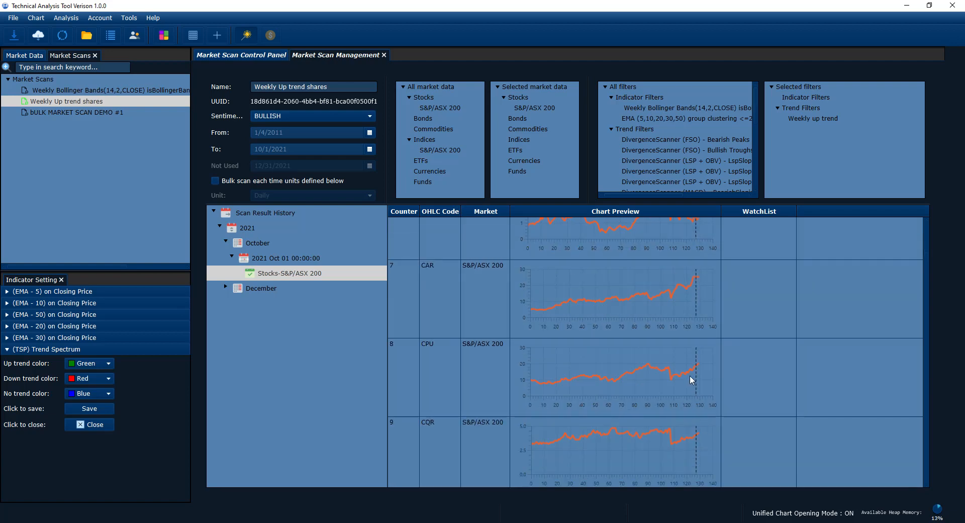
pyautogui.click(699, 438)
pyautogui.scroll(-6, 700, 440)
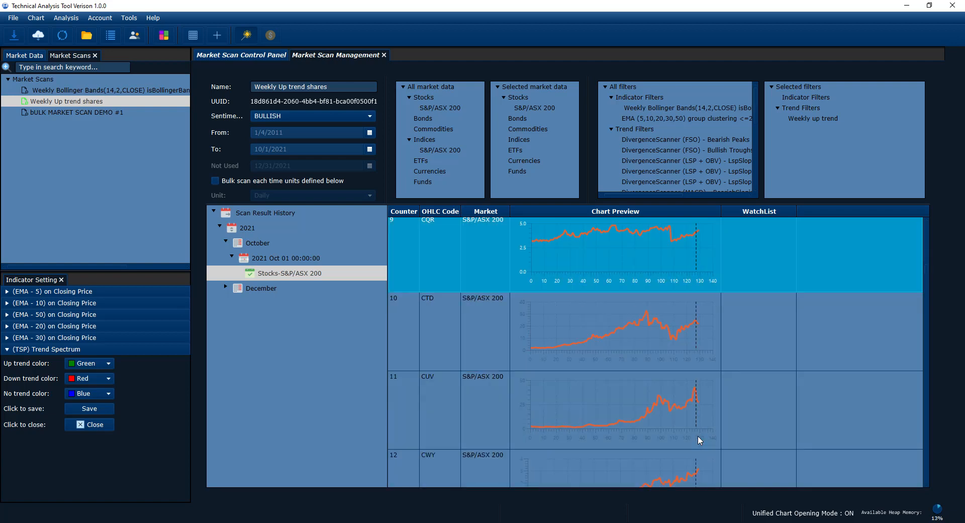
pyautogui.click(698, 402)
pyautogui.scroll(-3, 701, 407)
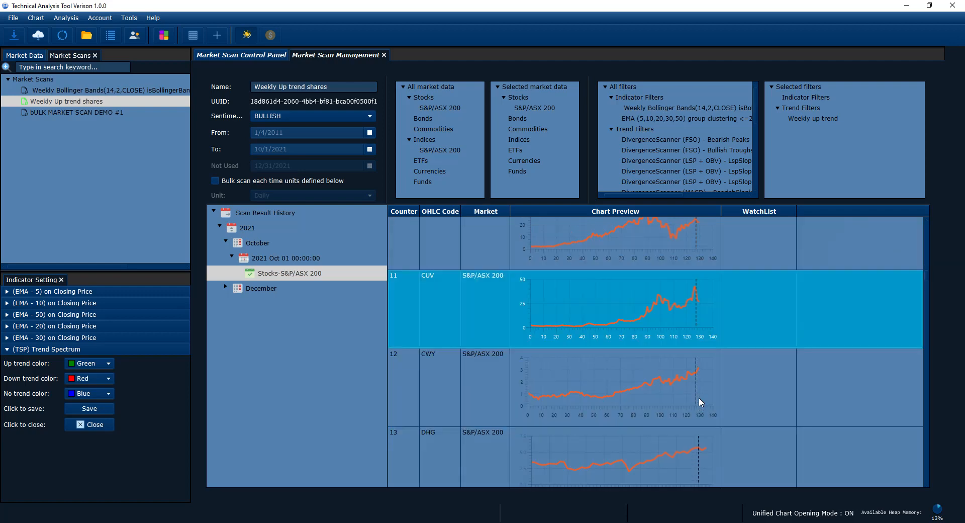
# Step: Review the October chart previews from CWY to INA, select GNC to examine it, and return to the CAR preview
pyautogui.click(693, 377)
pyautogui.scroll(-6, 727, 406)
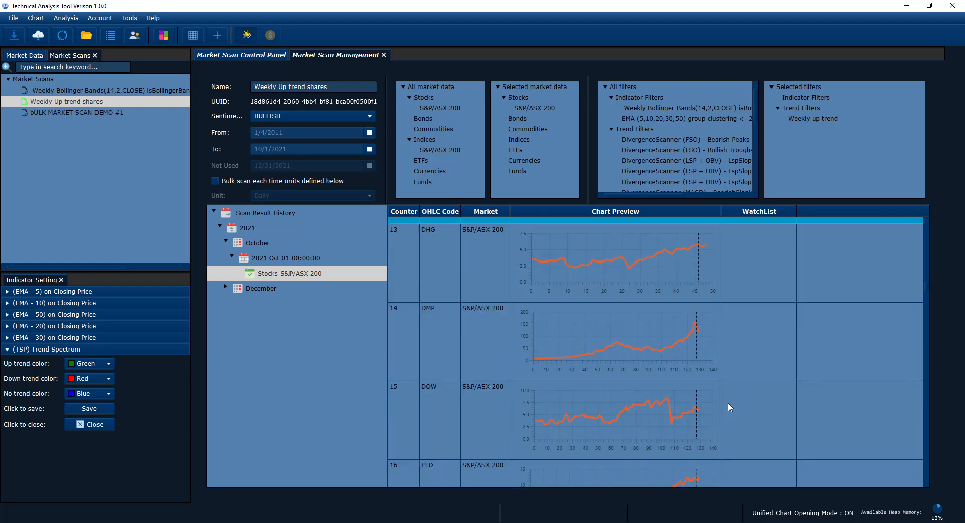
pyautogui.scroll(-9, 729, 405)
pyautogui.click(708, 428)
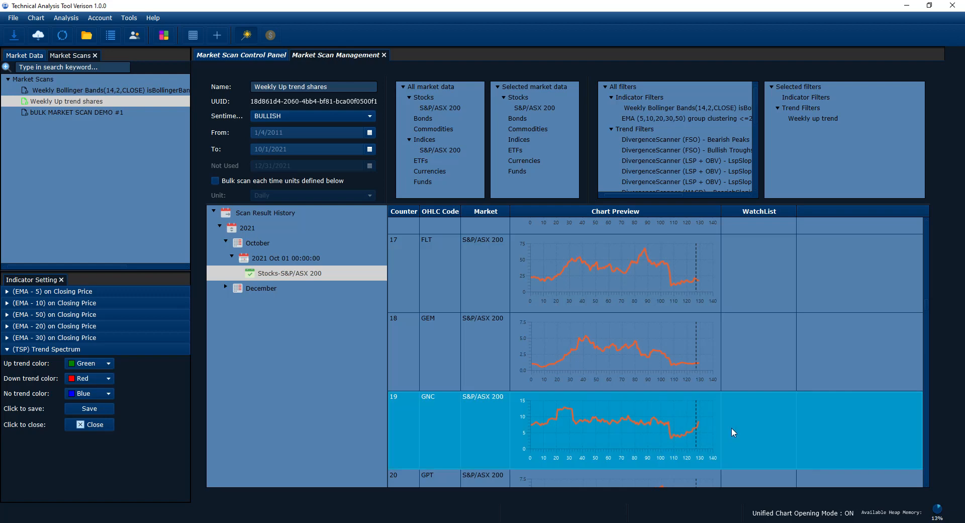
pyautogui.scroll(-6, 749, 425)
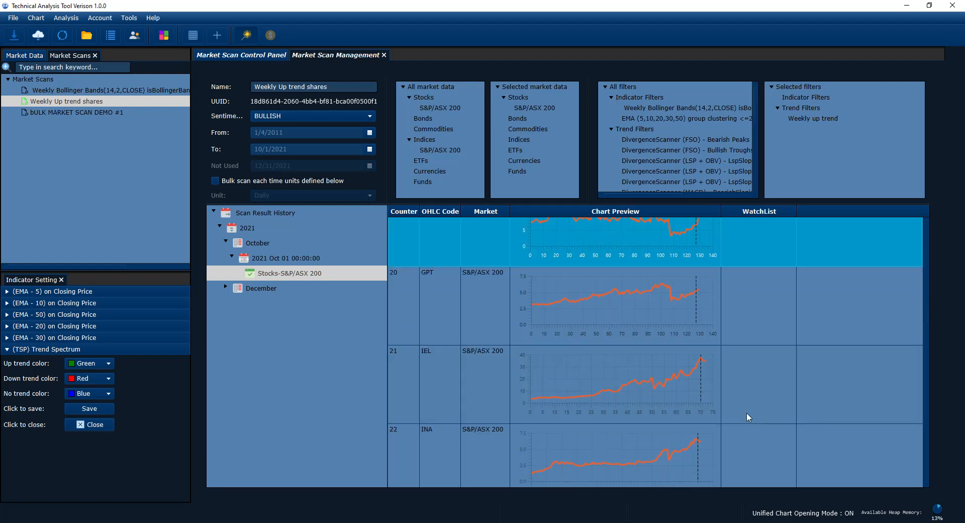
pyautogui.scroll(3, 691, 384)
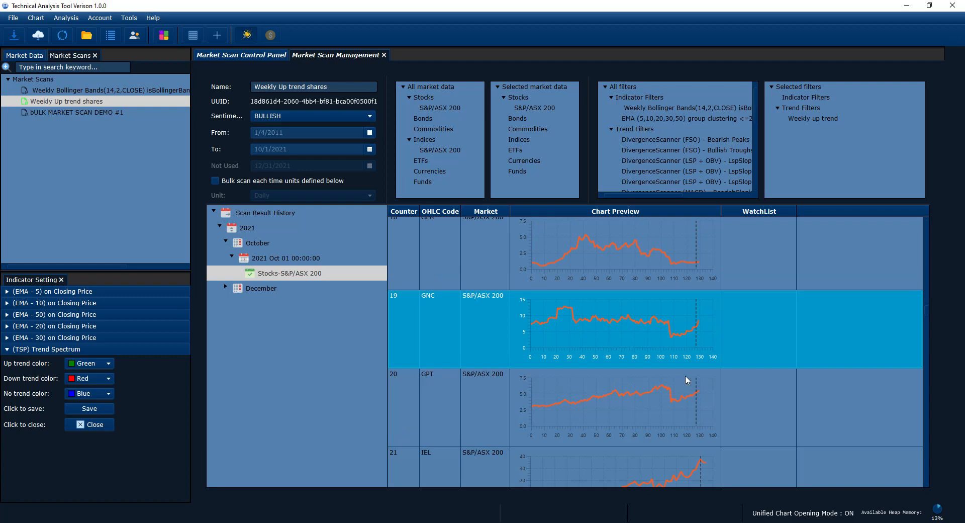
pyautogui.scroll(-6, 686, 376)
pyautogui.scroll(20, 686, 369)
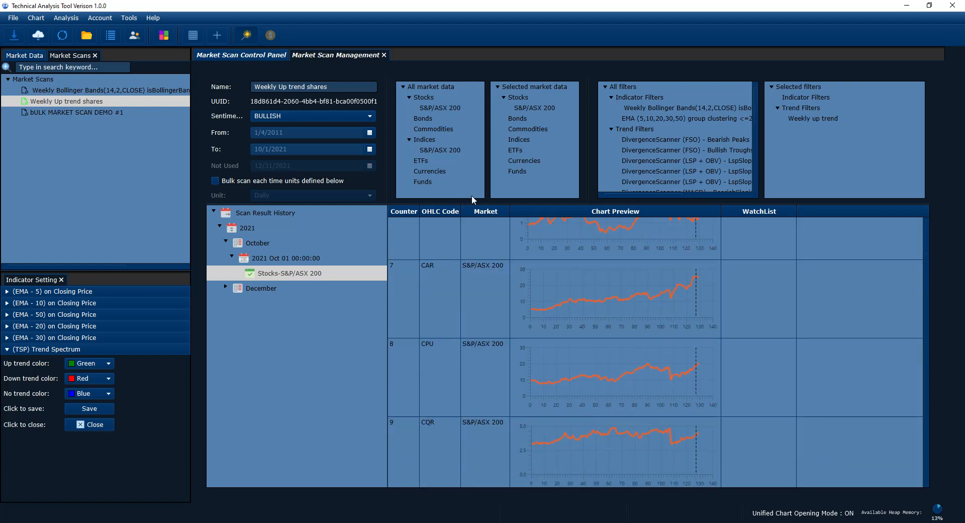
# Step: Expand the December group in the Scan Result History and enlarge the results table over the scan settings
pyautogui.moveTo(470, 206); pyautogui.dragTo(470, 270)
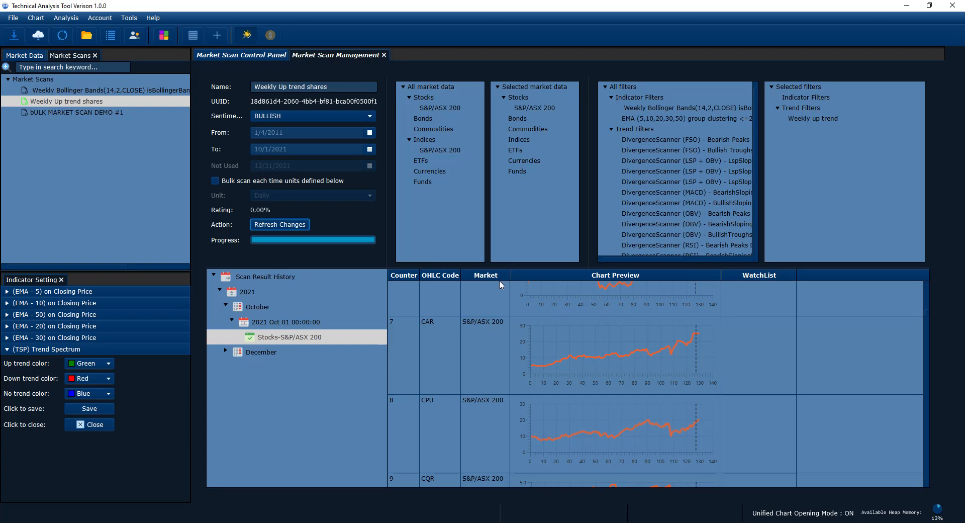
pyautogui.click(226, 351)
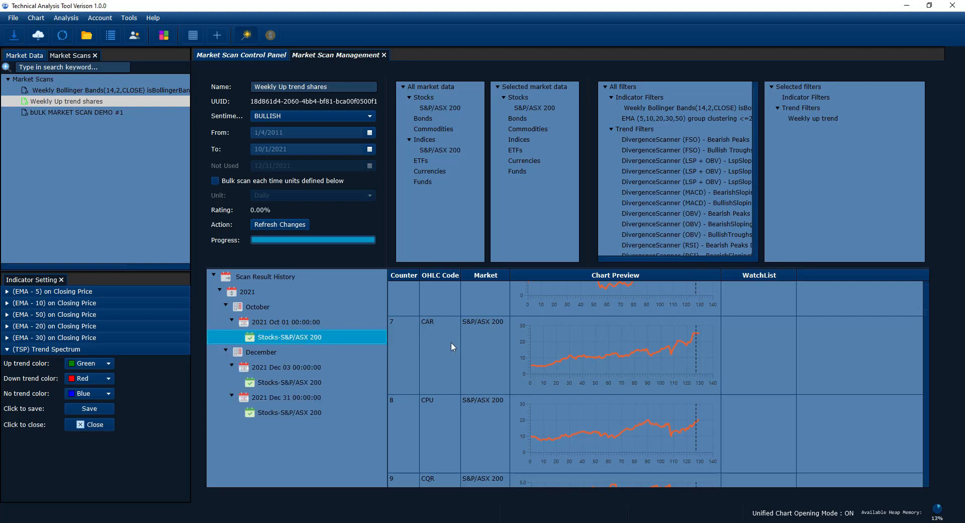
pyautogui.moveTo(528, 265); pyautogui.dragTo(533, 214)
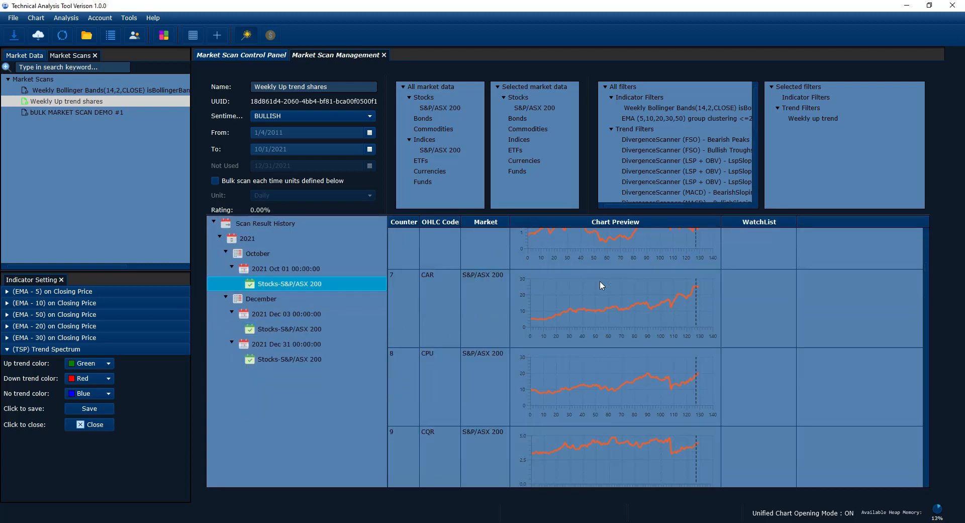
pyautogui.scroll(3, 629, 299)
pyautogui.moveTo(626, 213); pyautogui.dragTo(620, 155)
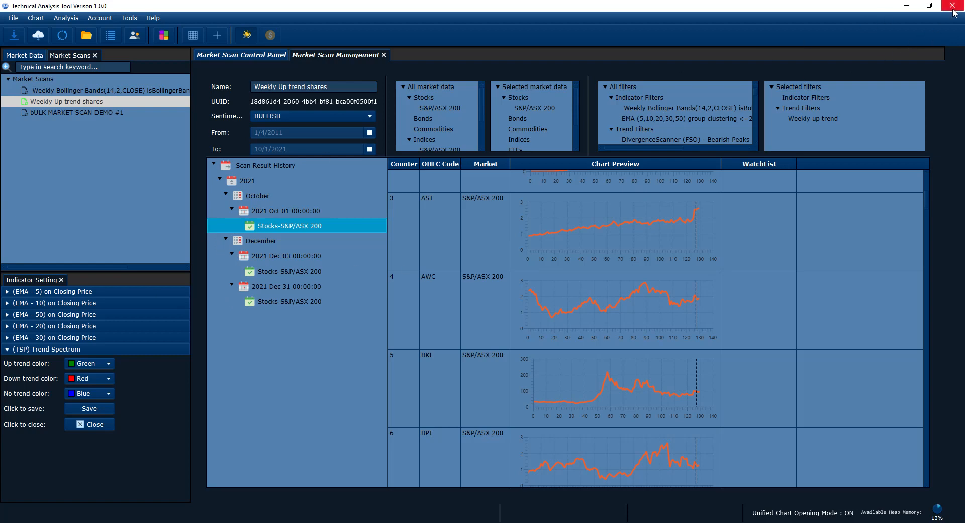
# Step: Exit the Technical Analysis Tool for a restart and minimize the browser window showing the Market Scan cover image
pyautogui.click(15, 20)
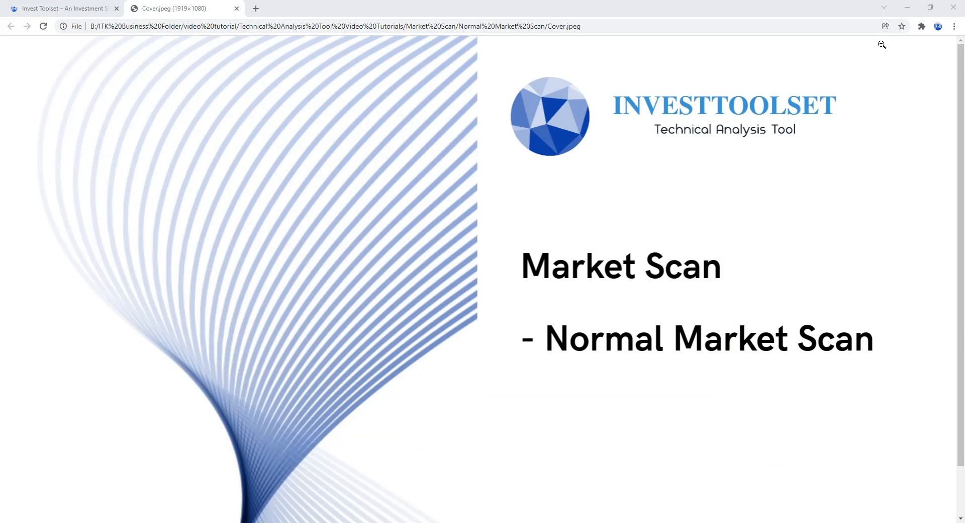
pyautogui.click(906, 10)
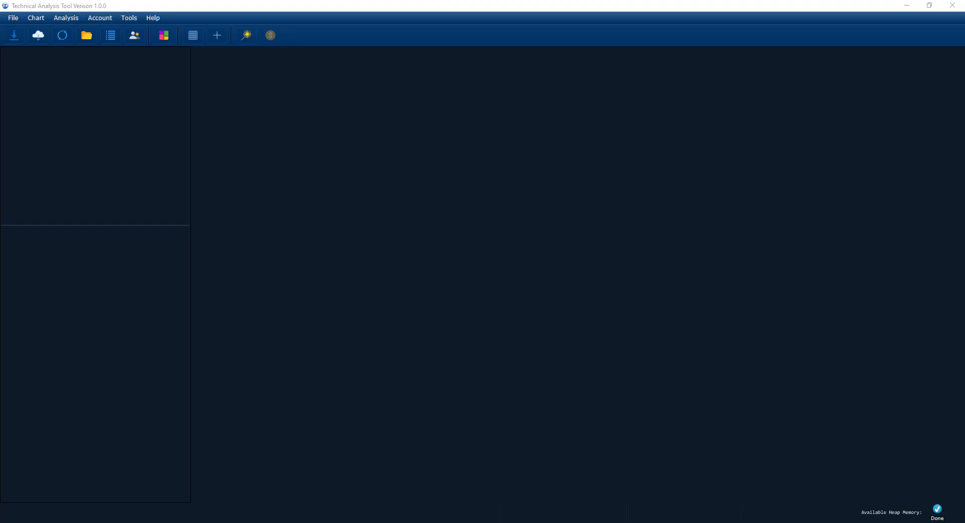
# Step: Import the Australia Stocks data for S&P/ASX 200 with Financial Market Data Import and close the dialog
pyautogui.click(8, 19)
pyautogui.click(273, 102)
pyautogui.click(42, 40)
pyautogui.click(539, 153)
pyautogui.click(425, 182)
pyautogui.click(426, 171)
pyautogui.click(420, 183)
pyautogui.click(418, 188)
pyautogui.click(421, 253)
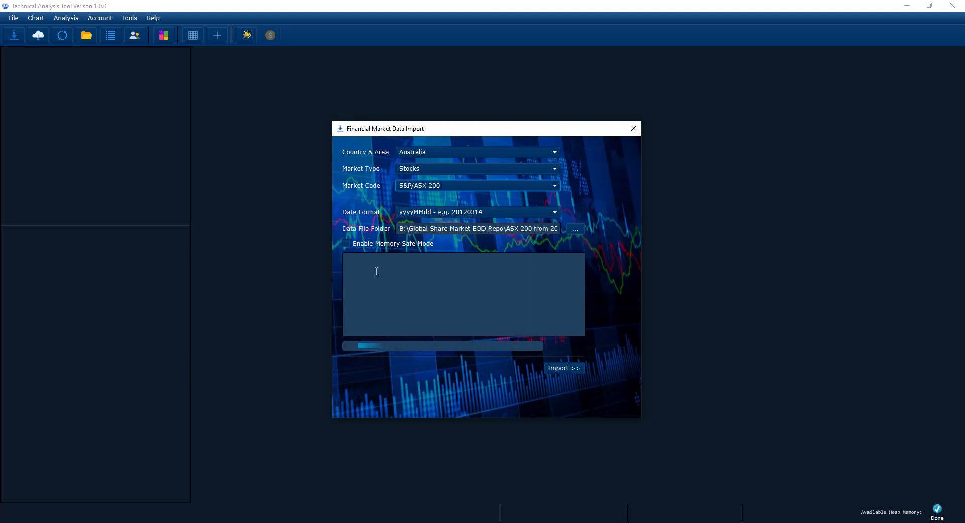
pyautogui.click(573, 367)
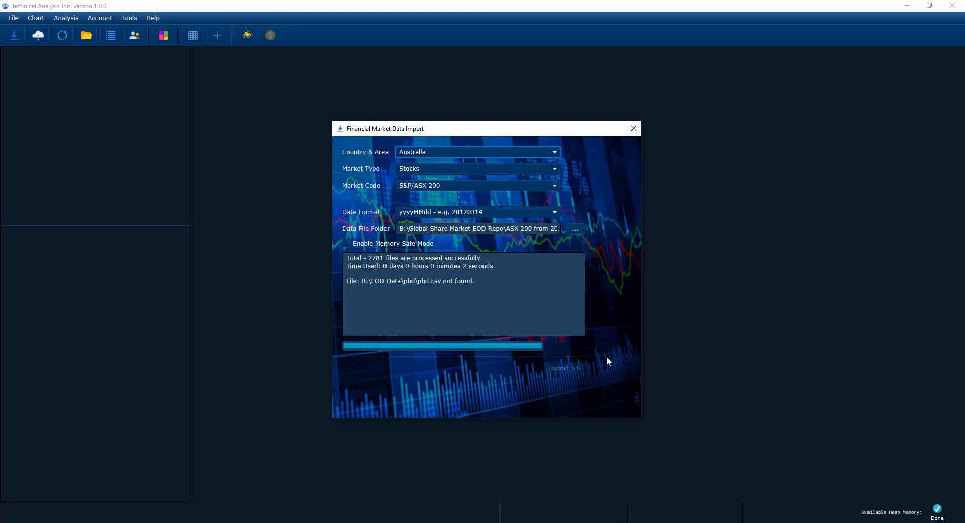
pyautogui.click(634, 129)
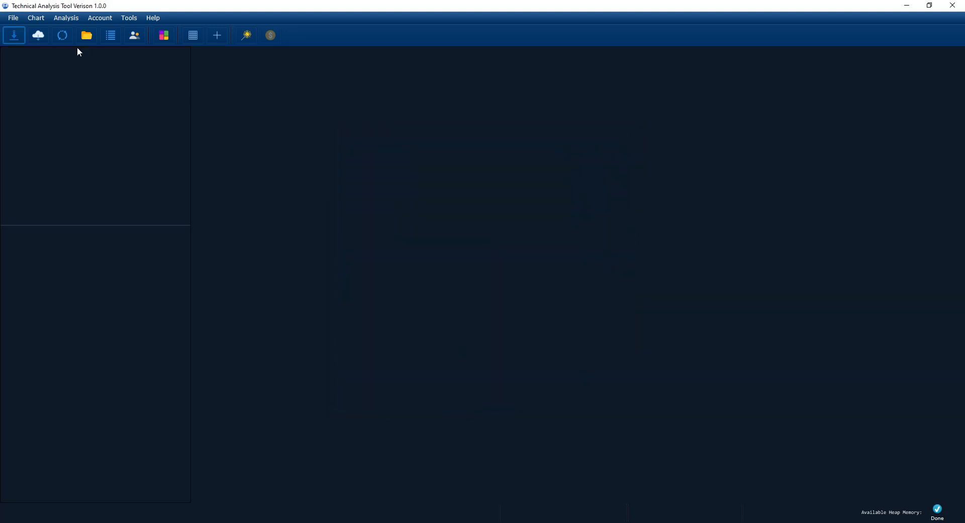
# Step: Open the saved "Weekly Up trend shares" scan, load its 2021 Oct 01 Stocks-S&P/ASX 200 results and enlarge the results table
pyautogui.click(68, 18)
pyautogui.click(69, 78)
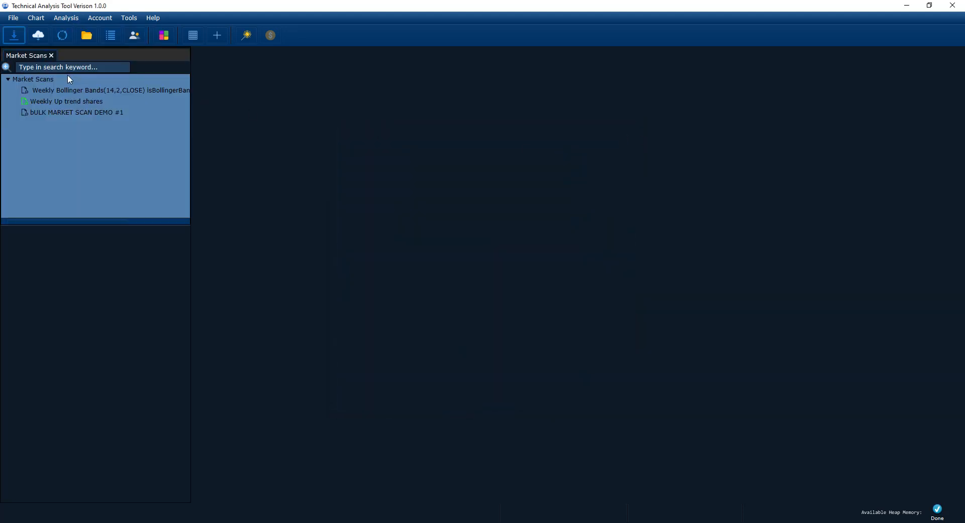
pyautogui.doubleClick(59, 101)
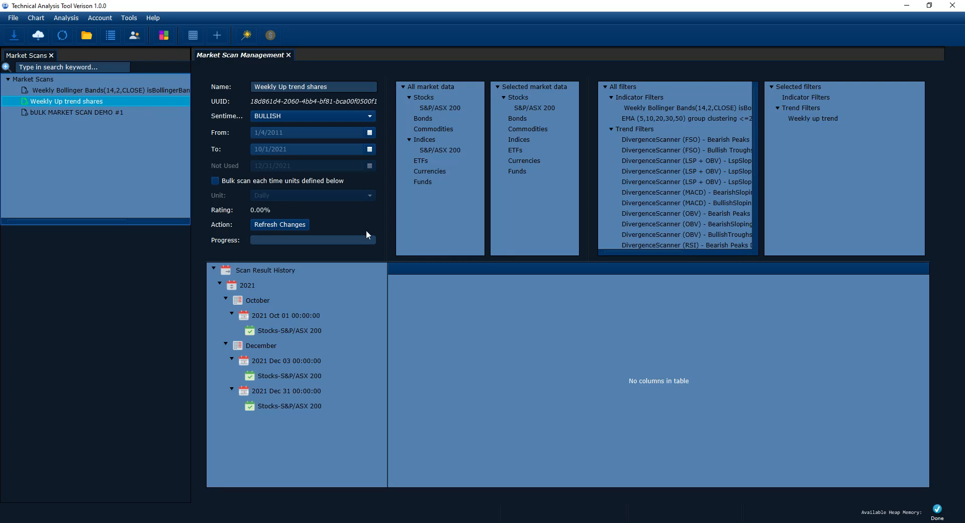
pyautogui.click(291, 329)
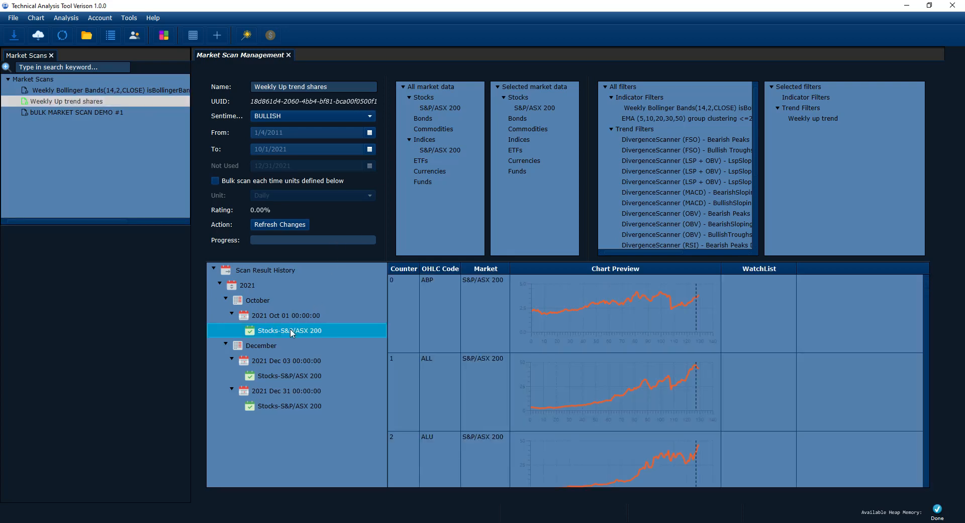
pyautogui.moveTo(377, 266); pyautogui.dragTo(374, 187)
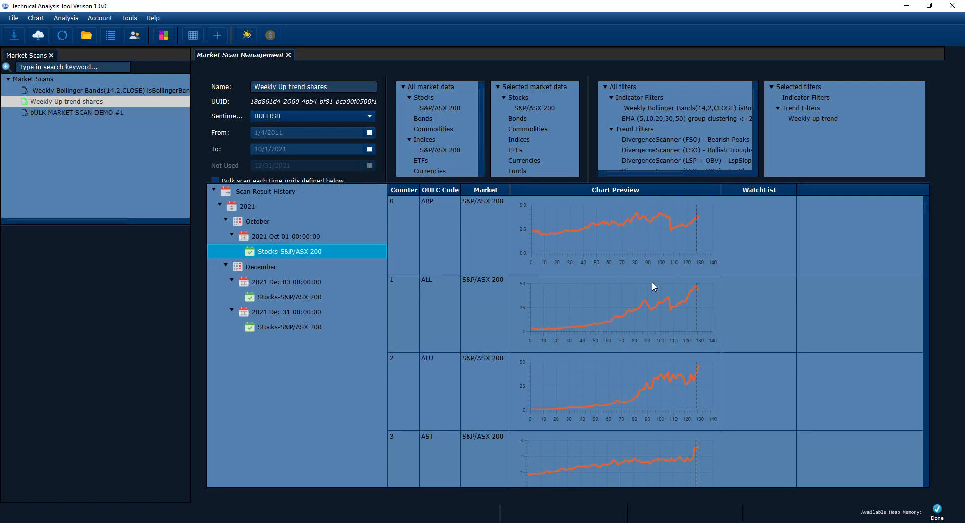
# Step: Look at the refresh and delete options for the Dec 31 and Dec 03 Stocks-S&P/ASX 200 results without applying any
pyautogui.click(313, 300)
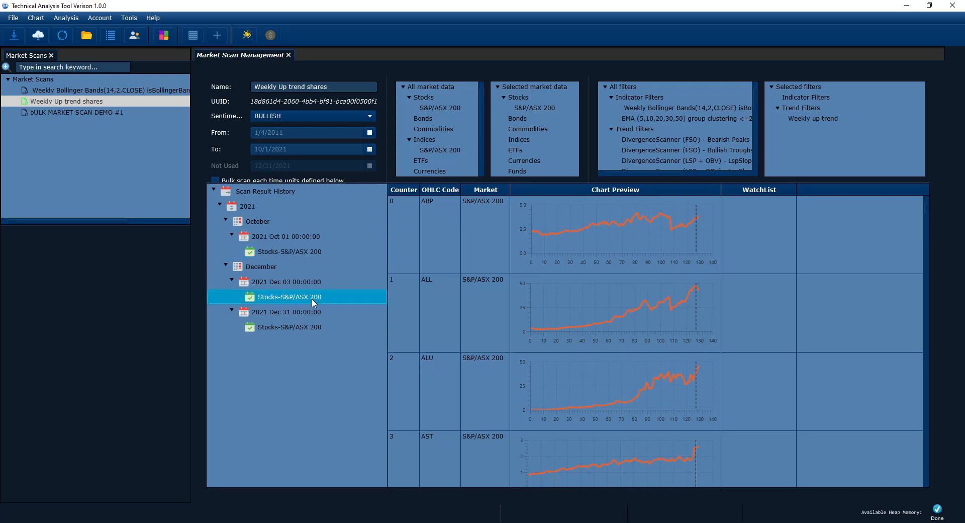
pyautogui.rightClick(295, 328)
pyautogui.click(258, 357)
pyautogui.click(297, 298)
pyautogui.rightClick(298, 299)
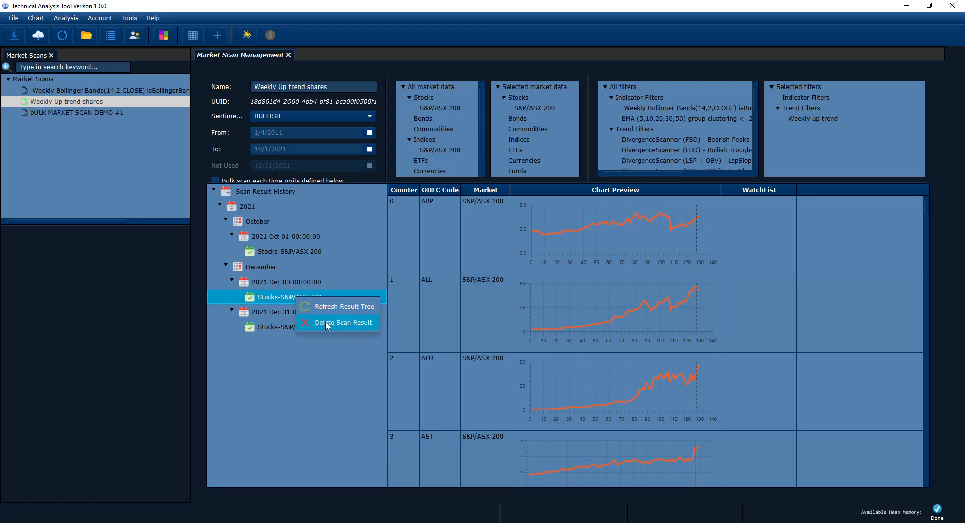
pyautogui.click(287, 376)
pyautogui.click(288, 194)
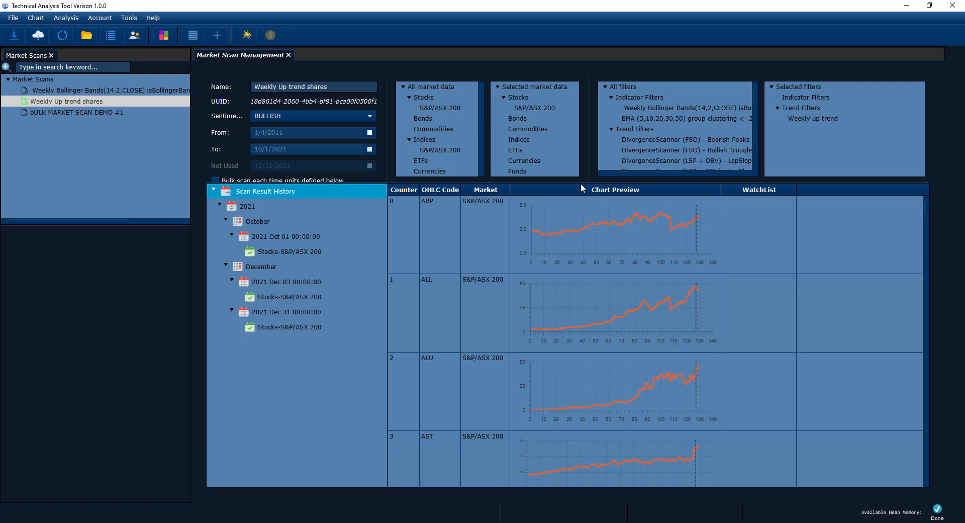
# Step: Enlarge the results table slightly and look at the refresh and delete options of the 2021 Dec 03 date entry
pyautogui.moveTo(582, 182); pyautogui.dragTo(582, 162)
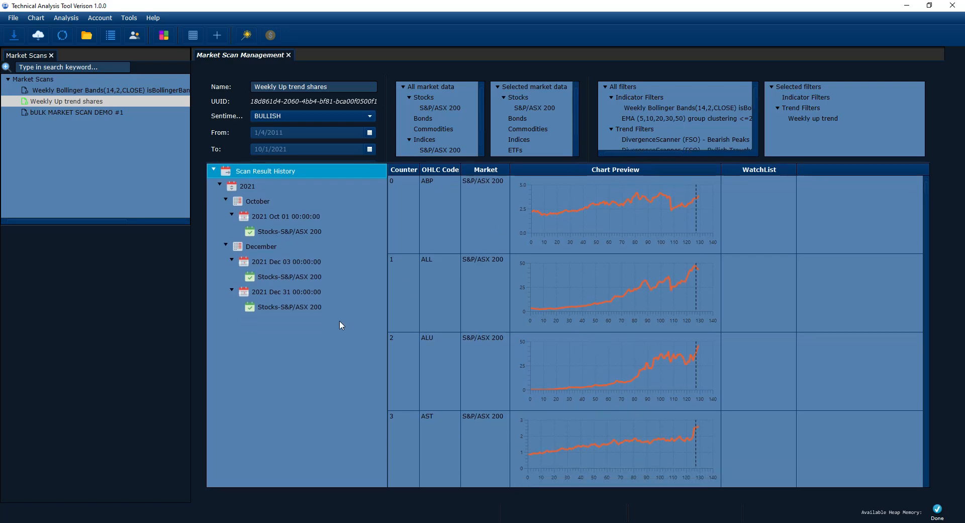
pyautogui.click(281, 308)
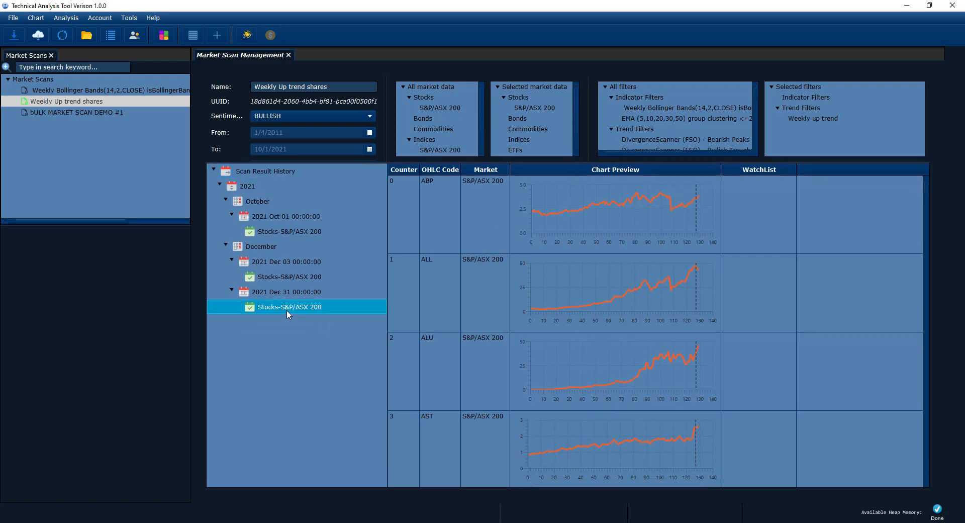
pyautogui.click(262, 248)
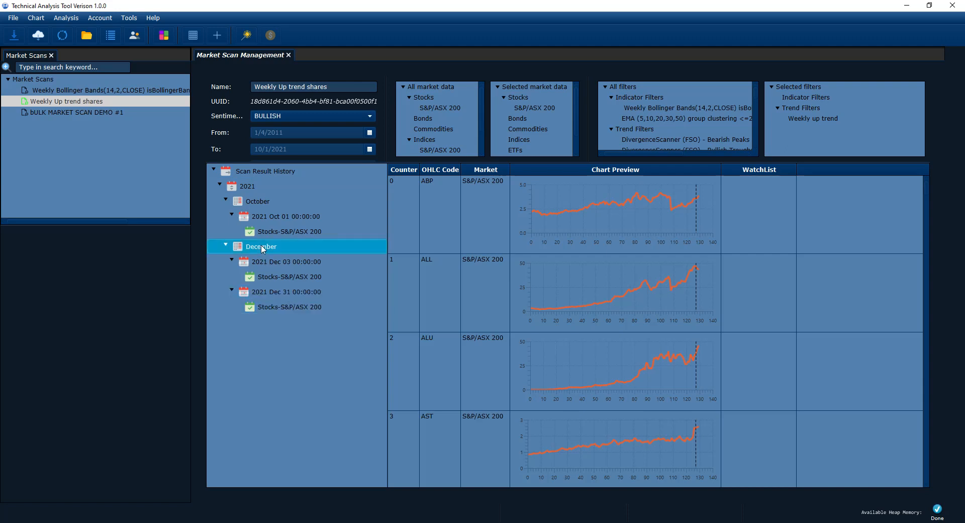
pyautogui.rightClick(260, 260)
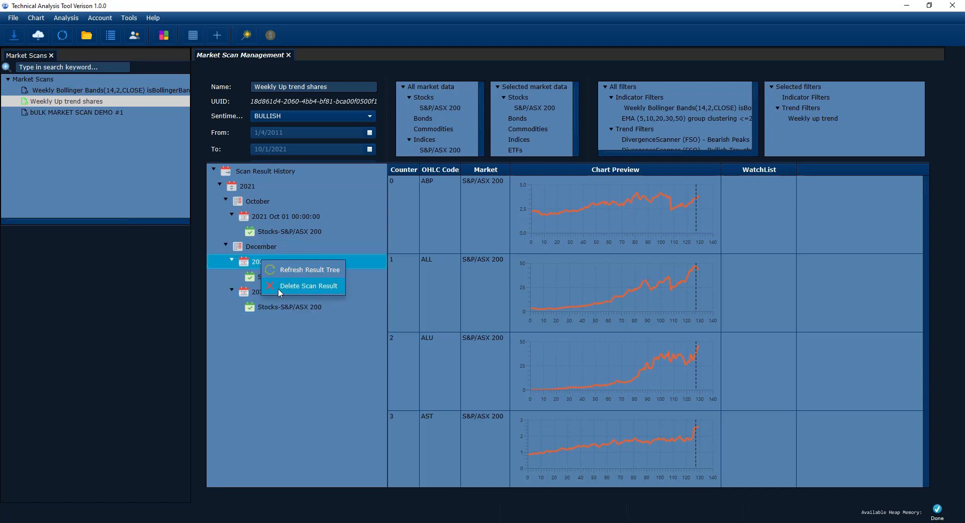
pyautogui.click(291, 355)
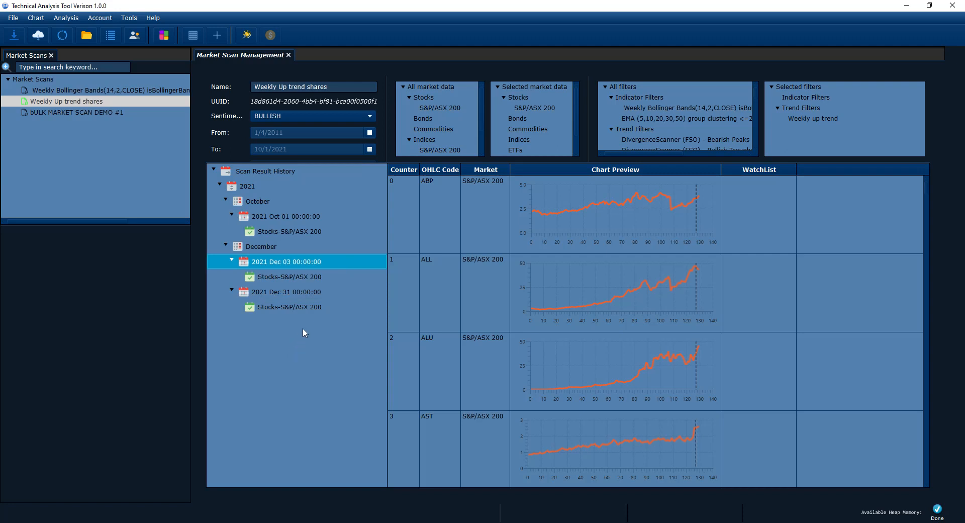
# Step: Select the 2021 Oct 01 Stocks-S&P/ASX 200 result, enlarge the table further and browse its chart previews down to MQG
pyautogui.click(296, 232)
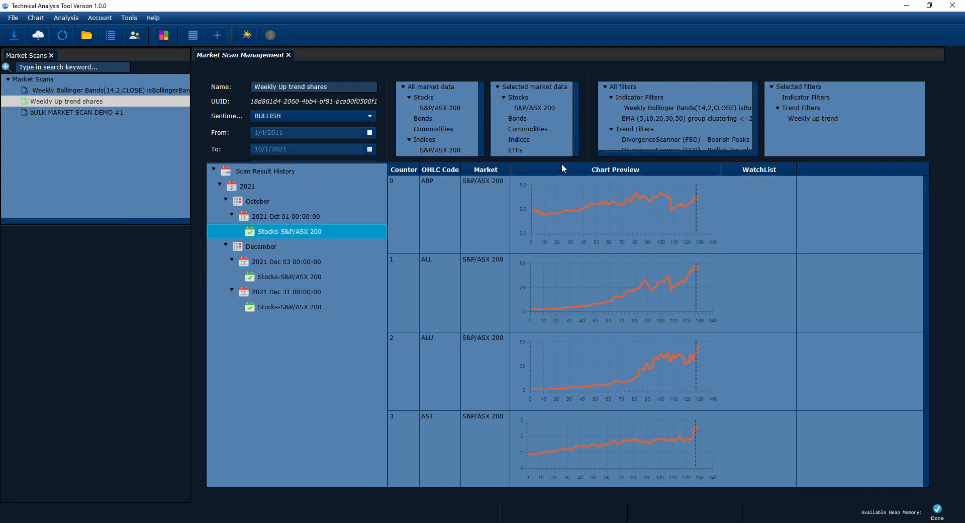
pyautogui.moveTo(563, 162); pyautogui.dragTo(563, 153)
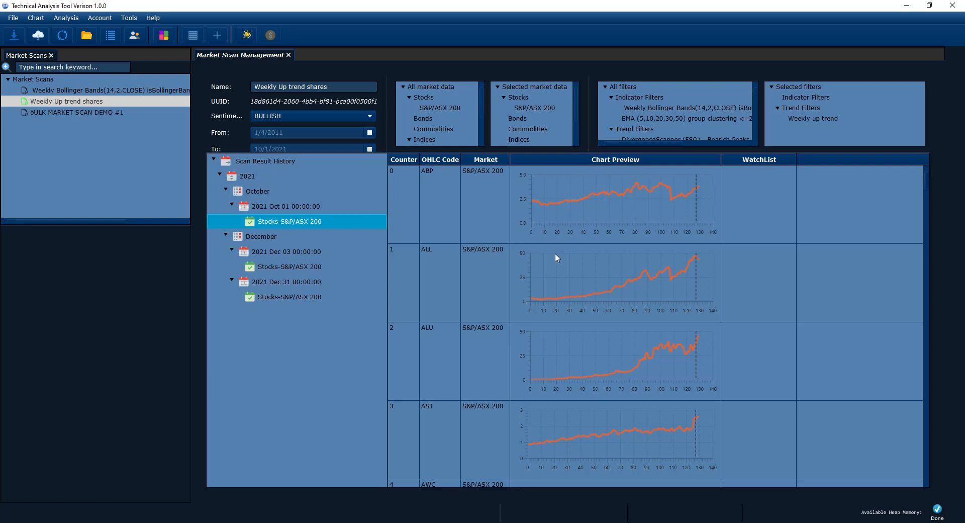
pyautogui.scroll(-5, 557, 260)
pyautogui.scroll(-3, 557, 260)
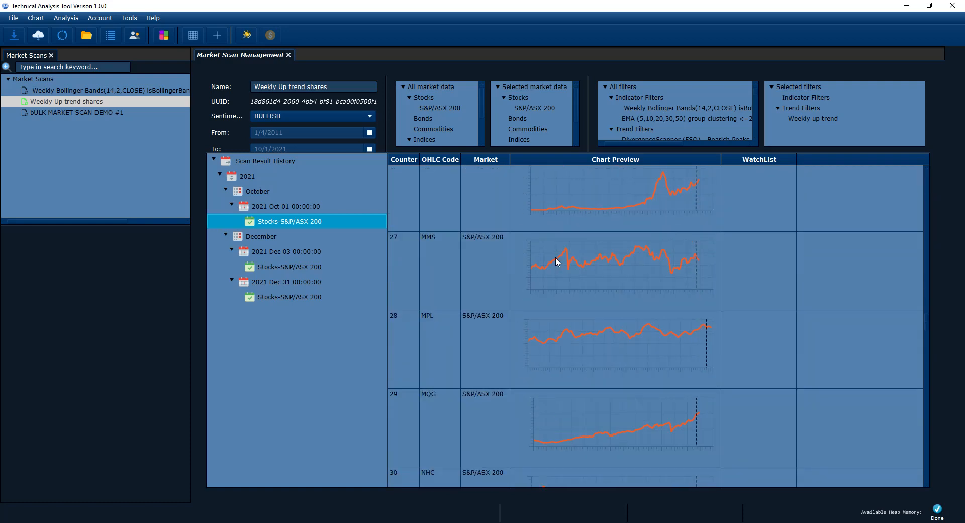
# Step: Copy the 2021 Oct 01 Stocks-S&P/ASX 200 scan results to the clipboard from the ABP row
pyautogui.scroll(8, 557, 260)
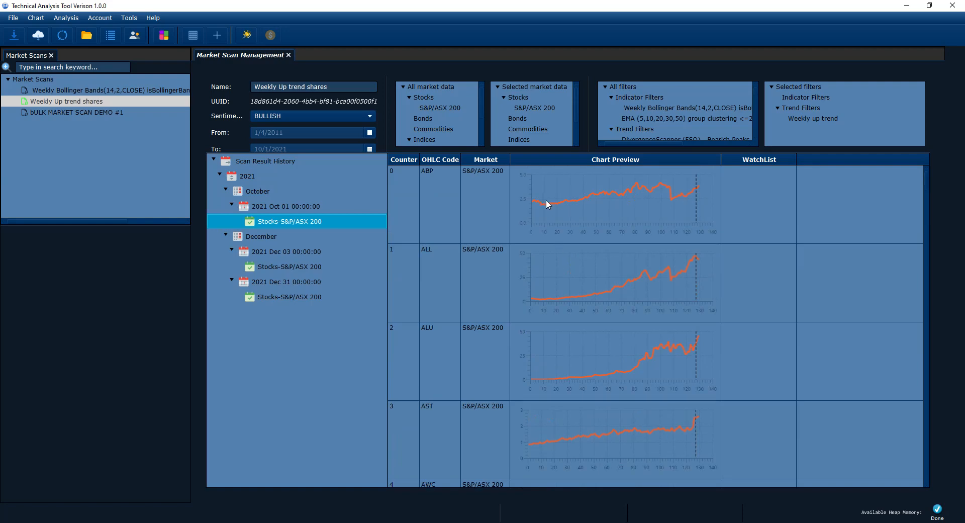
pyautogui.rightClick(573, 217)
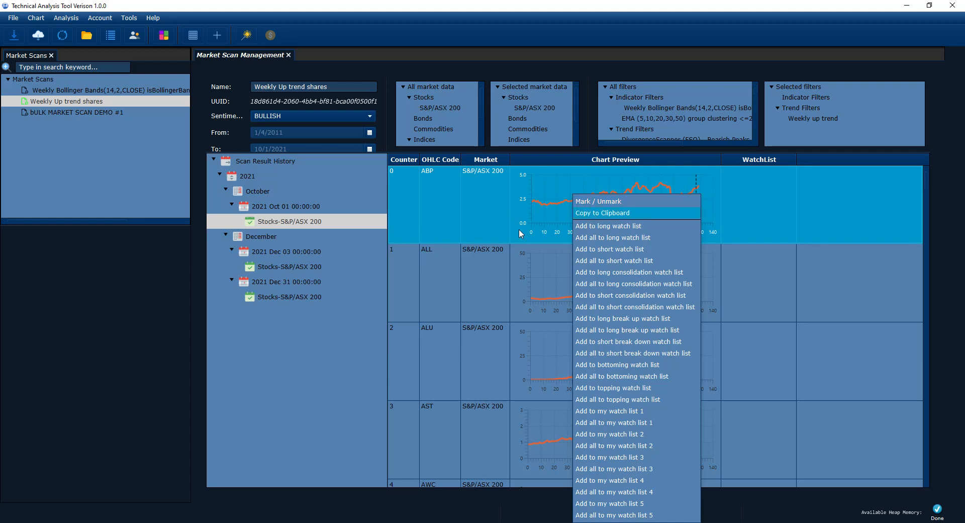
pyautogui.click(595, 216)
# Step: Switch to a new Notepad document, maximize it and paste the copied scan results
pyautogui.press('super')
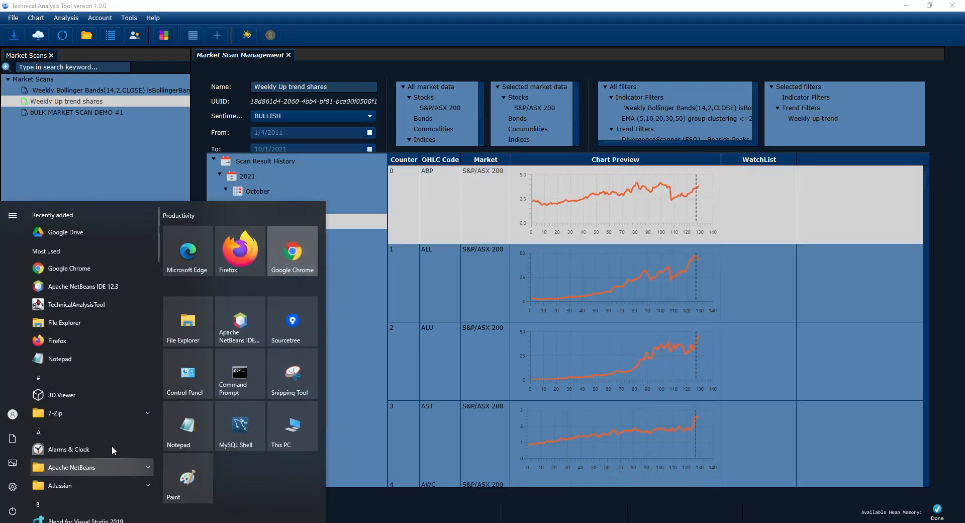
pyautogui.click(192, 424)
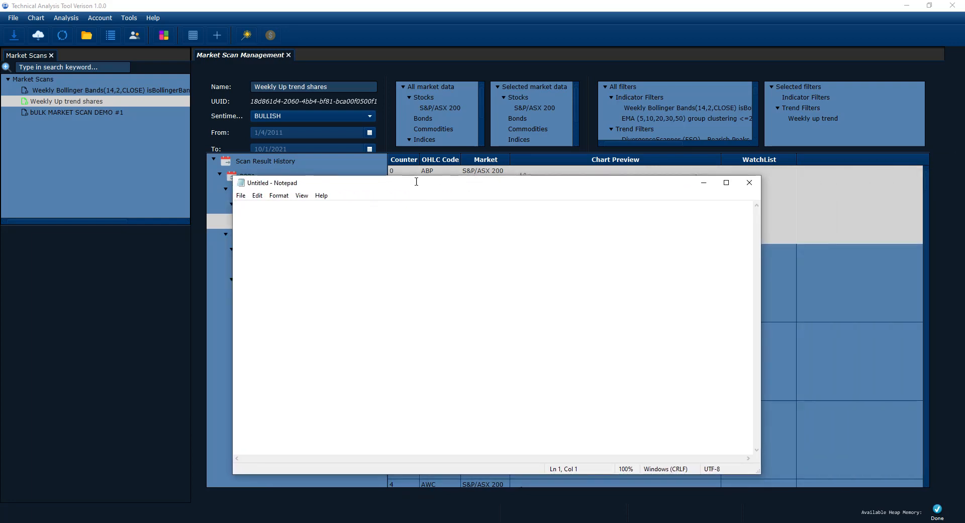
pyautogui.doubleClick(415, 185)
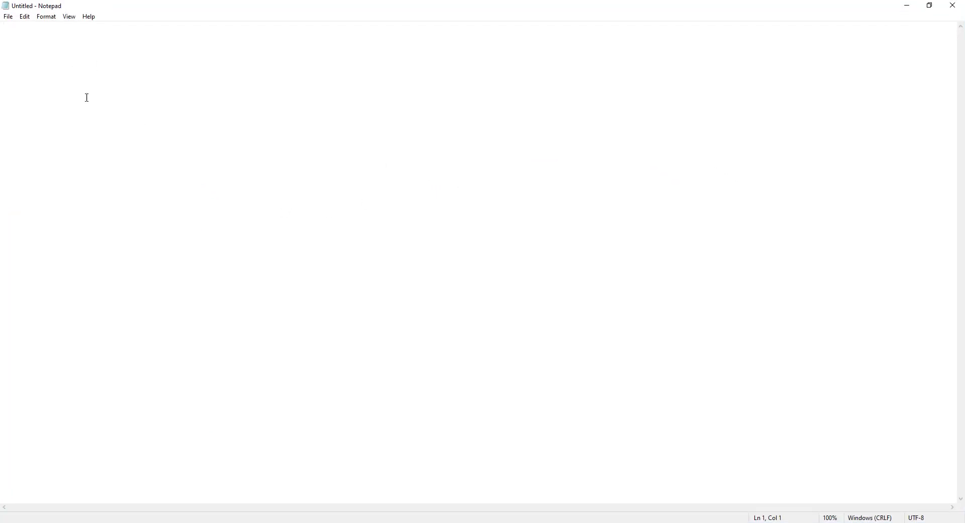
pyautogui.hotkey('ctrl', 'v')
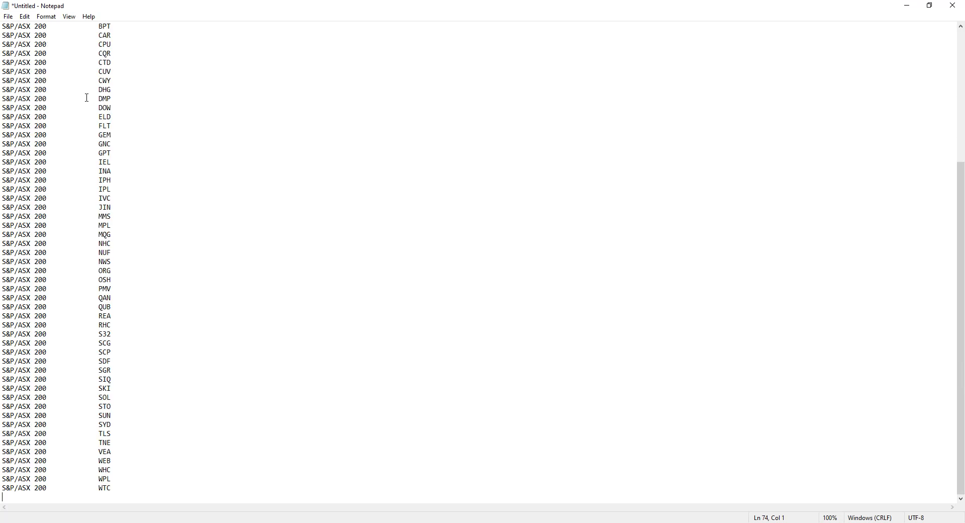
pyautogui.scroll(7, 401, 235)
pyautogui.rightClick(395, 232)
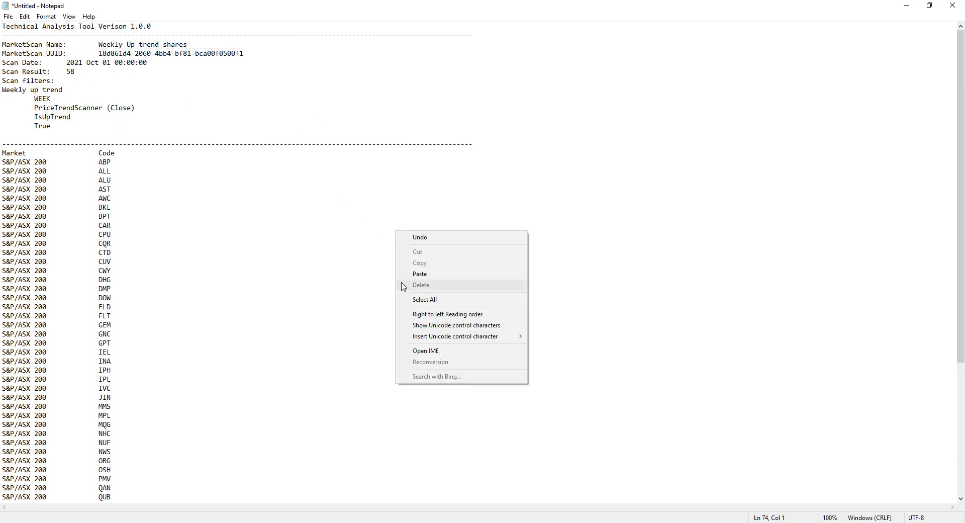
pyautogui.click(322, 287)
pyautogui.moveTo(322, 289); pyautogui.dragTo(492, 327)
pyautogui.click(335, 250)
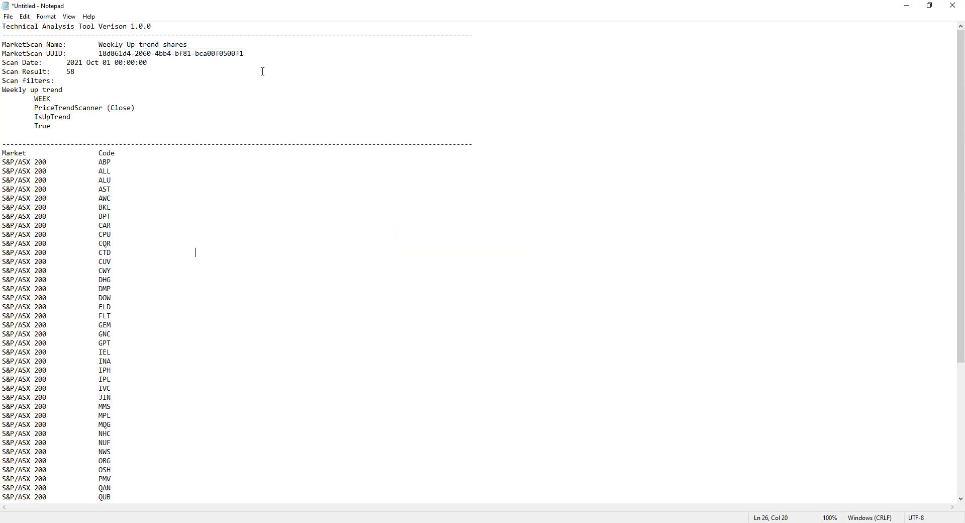
pyautogui.doubleClick(233, 4)
pyautogui.moveTo(433, 191); pyautogui.dragTo(212, 1)
# Step: Examine the pasted report's header lines for the tool version, market scan name, UUID and scan date
pyautogui.moveTo(152, 27); pyautogui.dragTo(2, 26)
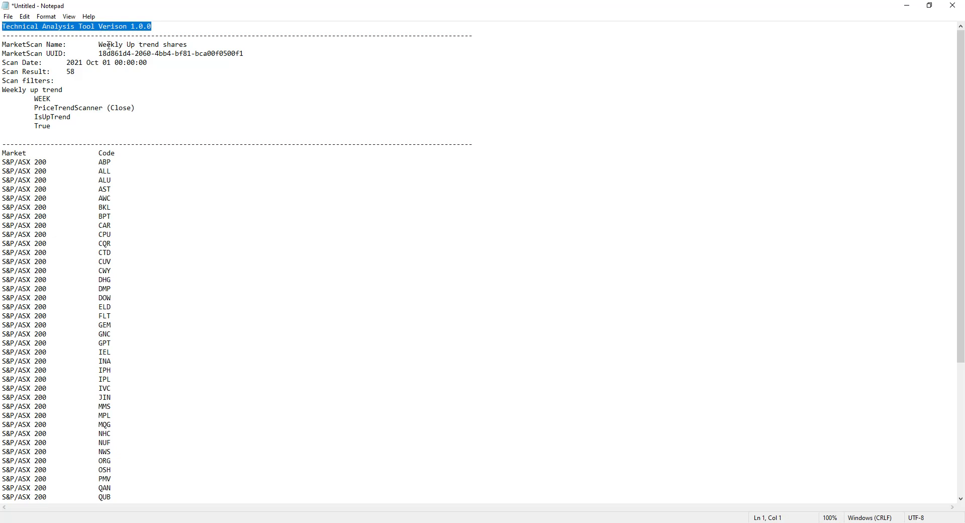
pyautogui.moveTo(196, 49); pyautogui.dragTo(95, 47)
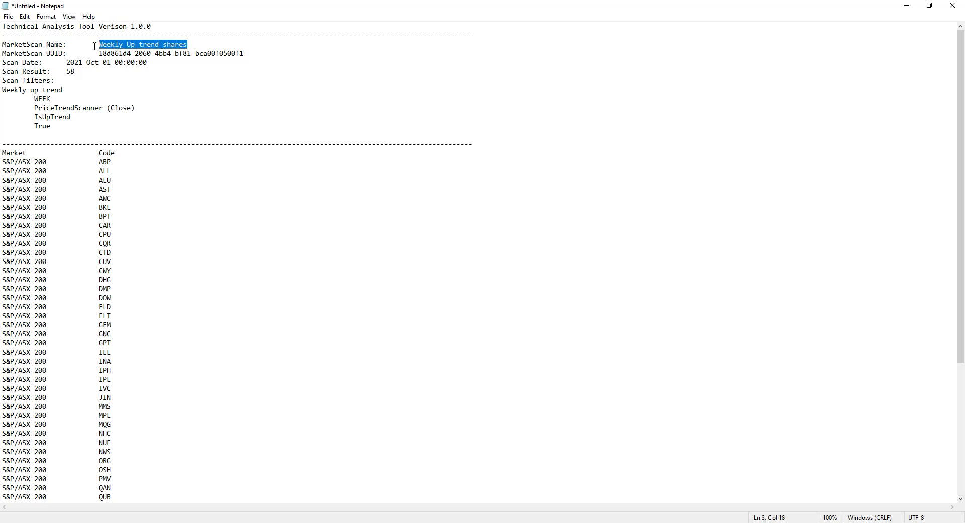
pyautogui.moveTo(245, 53); pyautogui.dragTo(68, 62)
pyautogui.click(127, 70)
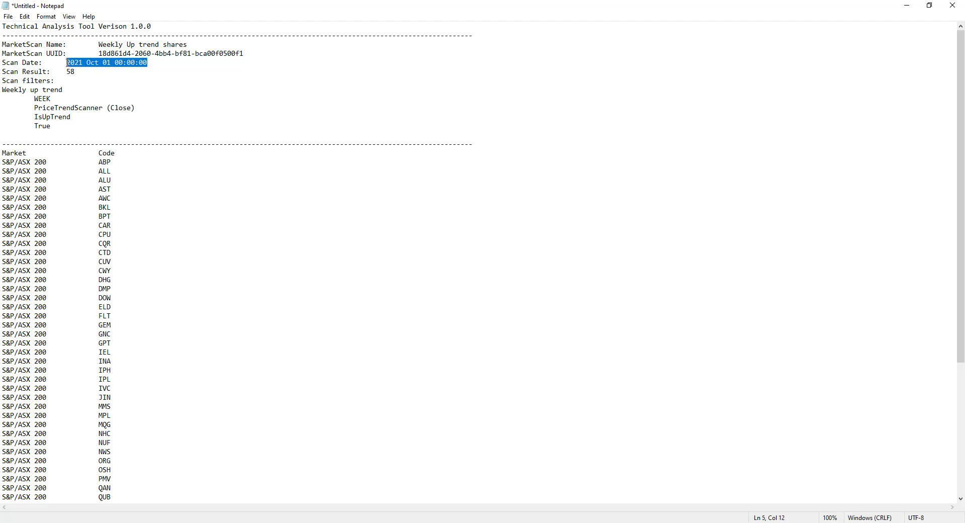
# Step: Restore the Notepad window to a smaller size and examine the report's scan result count and "Weekly up trend" filter details
pyautogui.doubleClick(150, 7)
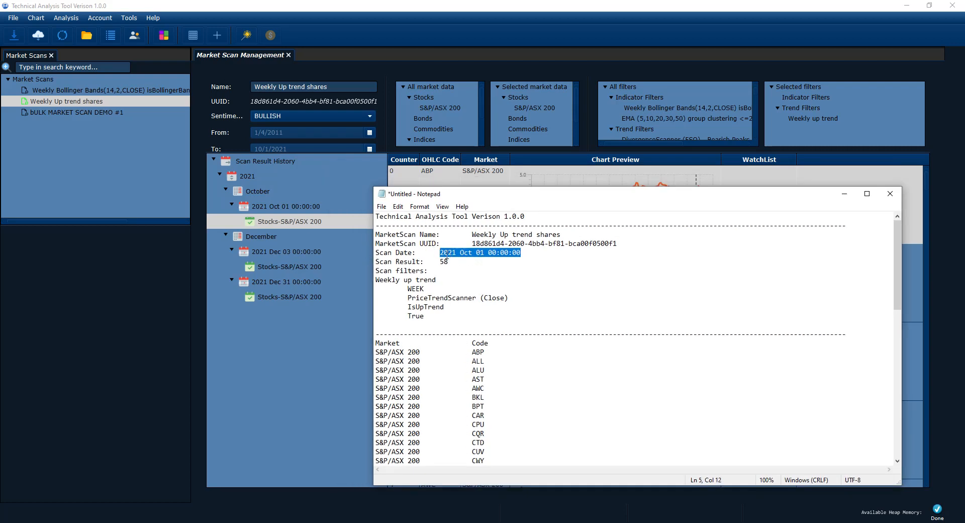
pyautogui.moveTo(439, 262); pyautogui.dragTo(448, 262)
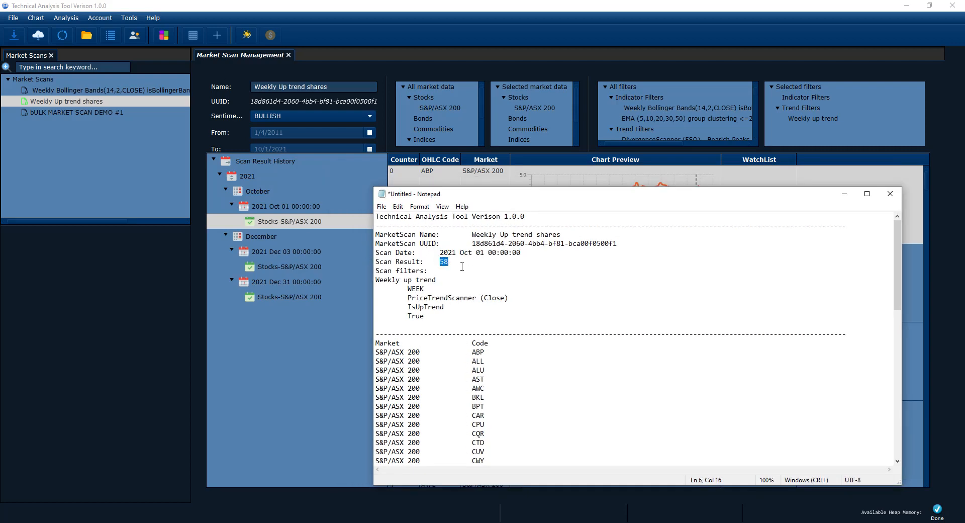
pyautogui.moveTo(425, 315); pyautogui.dragTo(349, 291)
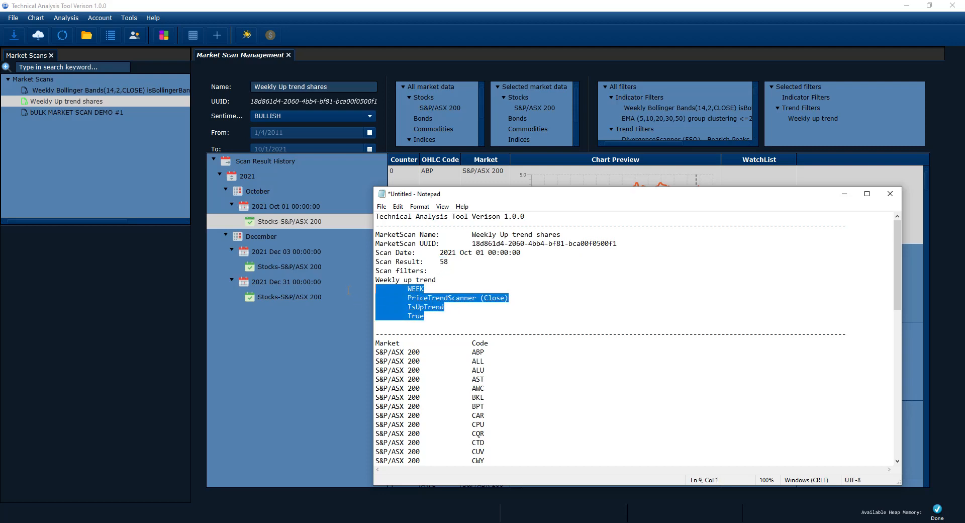
pyautogui.click(504, 283)
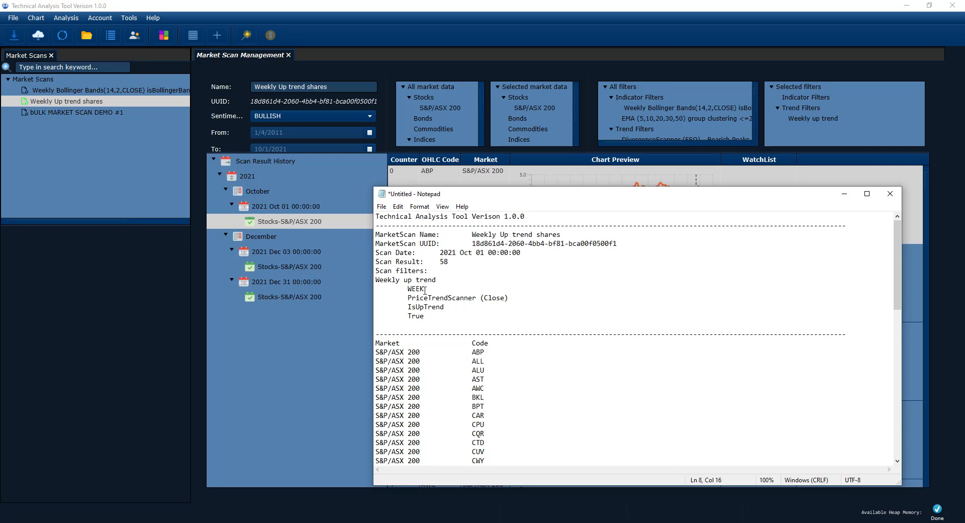
pyautogui.hotkey('ctrl', 'shift', 'Left')
pyautogui.hotkey('ctrl', 'shift', 'Left')
pyautogui.hotkey('ctrl', 'shift', 'Left')
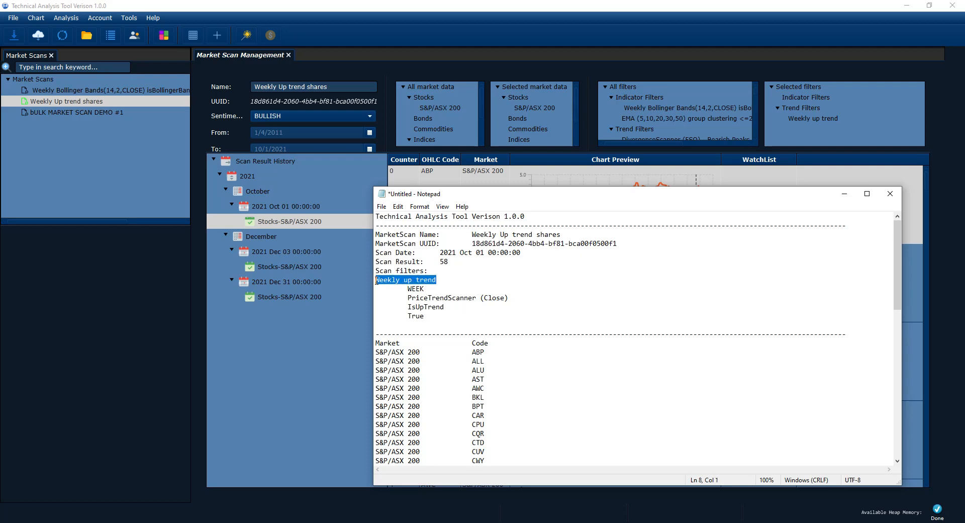
pyautogui.doubleClick(425, 298)
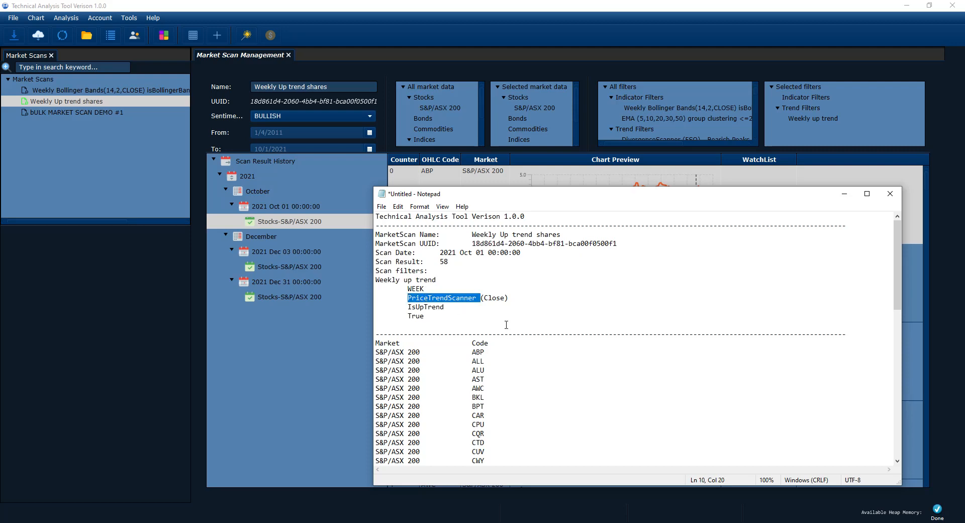
pyautogui.click(462, 304)
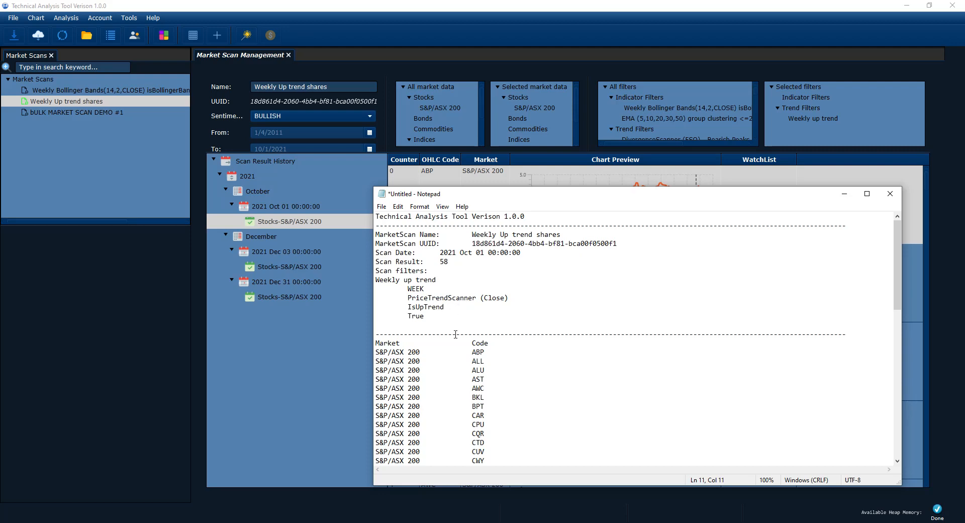
pyautogui.moveTo(444, 307); pyautogui.dragTo(376, 307)
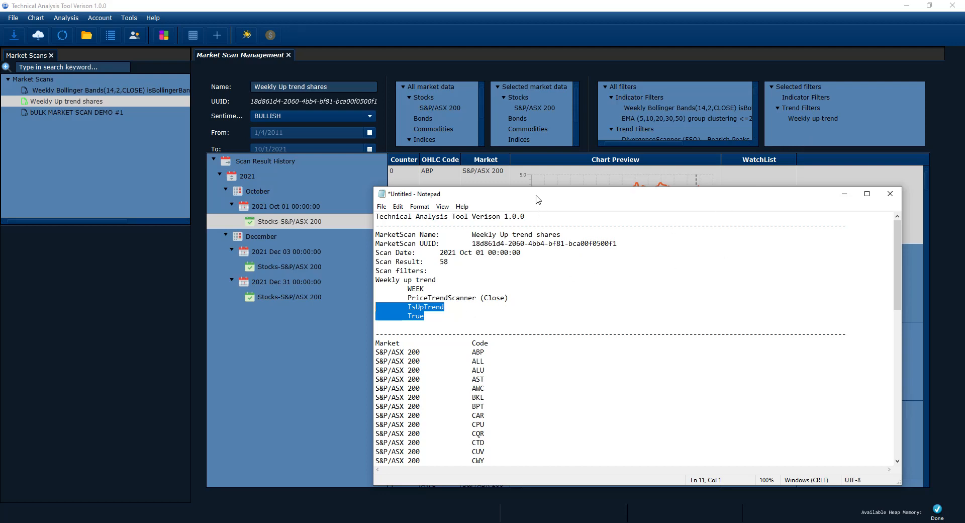
# Step: Maximize the Notepad window again and examine the report's Market and Code columns through the whole stock list
pyautogui.moveTo(538, 199); pyautogui.dragTo(541, 175)
pyautogui.click(457, 282)
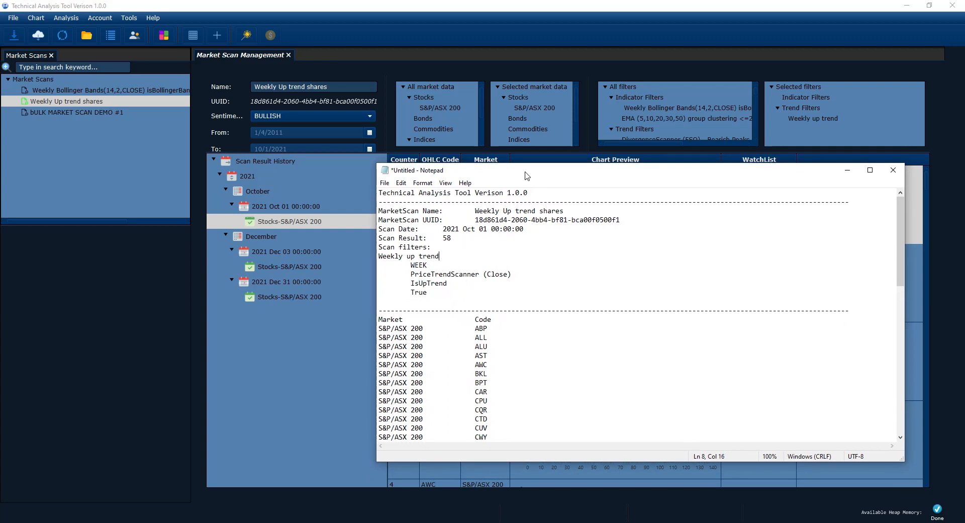
pyautogui.doubleClick(527, 175)
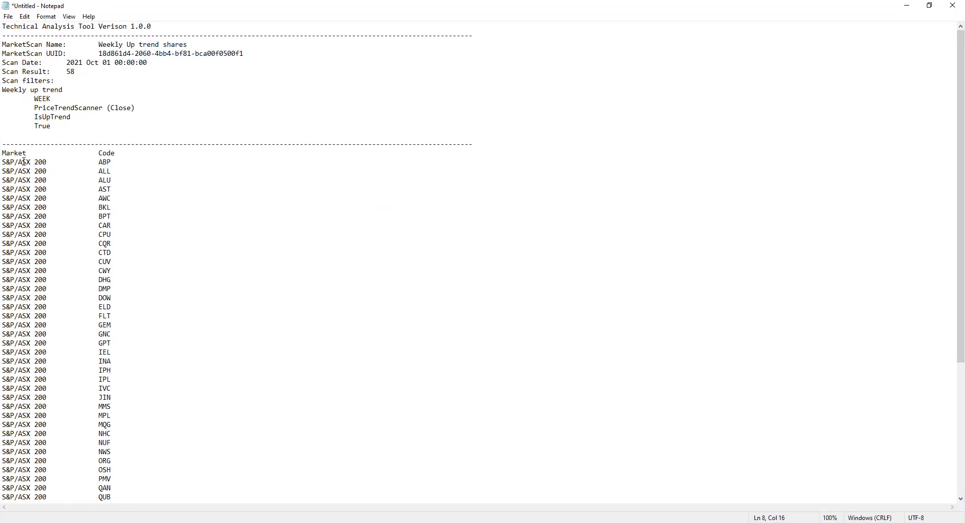
pyautogui.moveTo(47, 162); pyautogui.dragTo(2, 161)
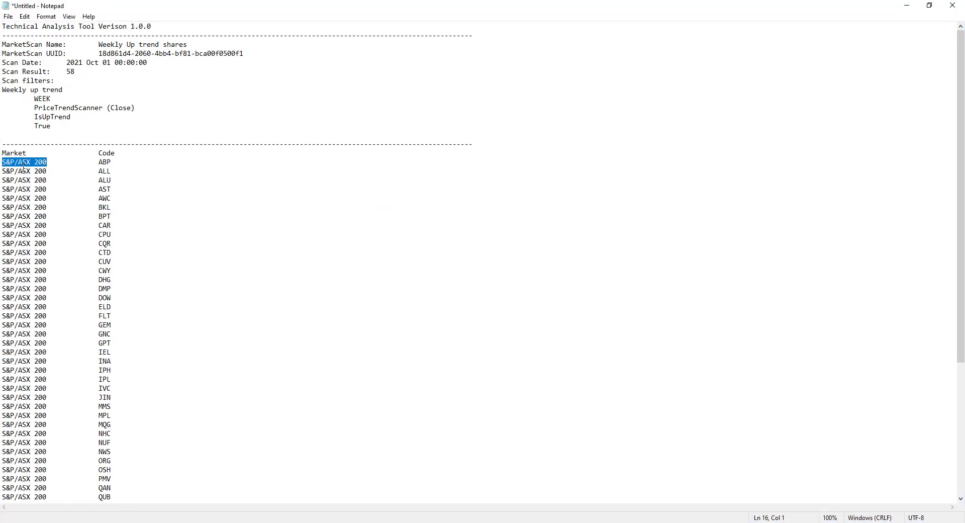
pyautogui.moveTo(99, 162); pyautogui.dragTo(146, 453)
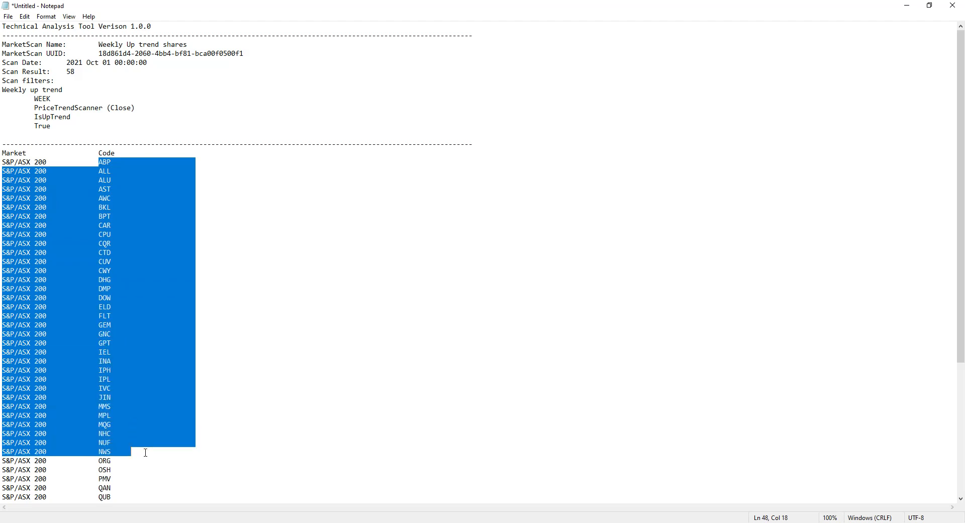
pyautogui.scroll(-2, 166, 401)
pyautogui.scroll(1, 243, 345)
pyautogui.click(243, 345)
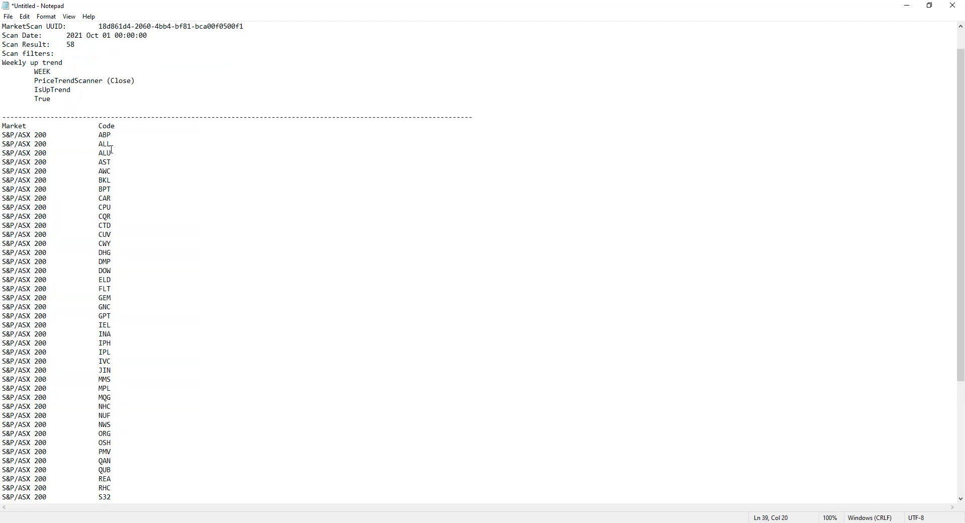
pyautogui.moveTo(99, 134); pyautogui.dragTo(123, 496)
pyautogui.scroll(-3, 127, 461)
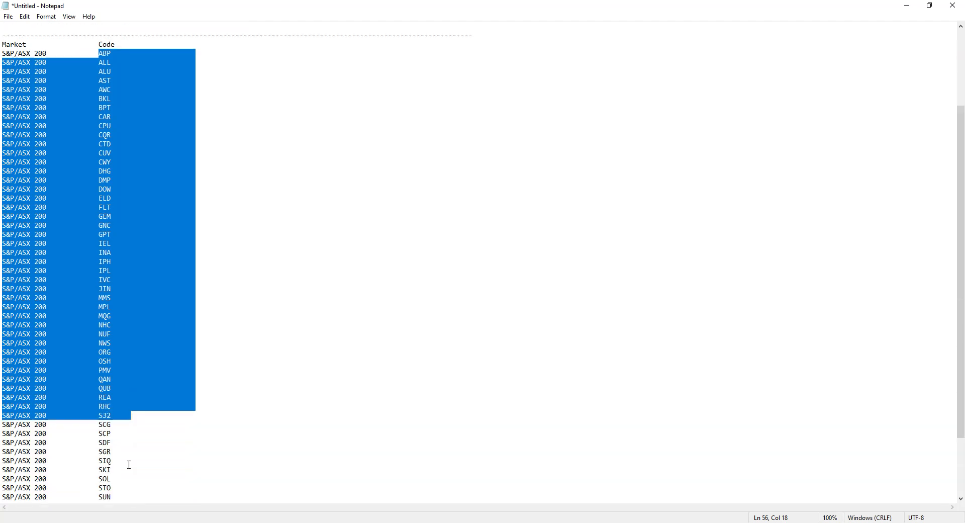
pyautogui.click(100, 416)
pyautogui.doubleClick(99, 416)
pyautogui.click(106, 416)
pyautogui.moveTo(99, 416); pyautogui.dragTo(138, 419)
pyautogui.scroll(-3, 140, 435)
pyautogui.scroll(4, 162, 425)
pyautogui.scroll(3, 162, 425)
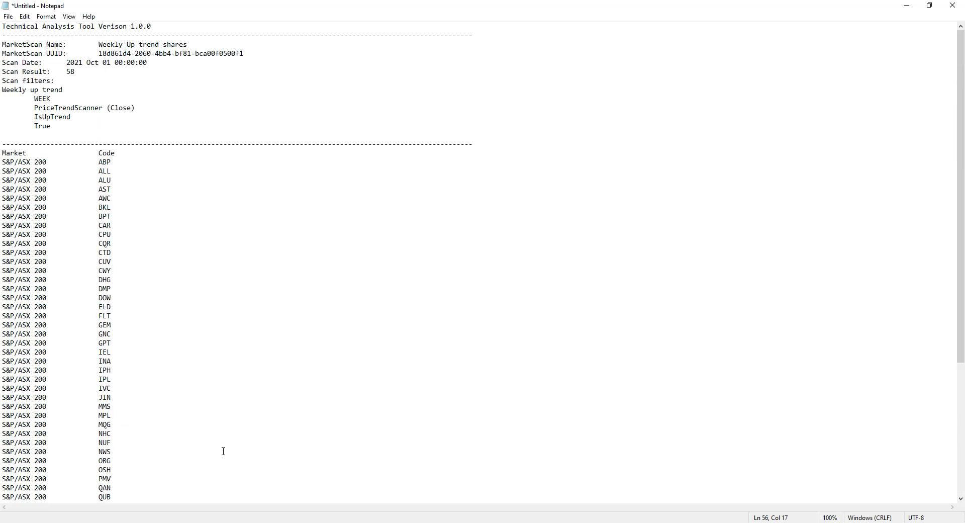
# Step: Close the Notepad document without saving it and return to Technical Analysis Tool
pyautogui.hotkey('alt', 'e')
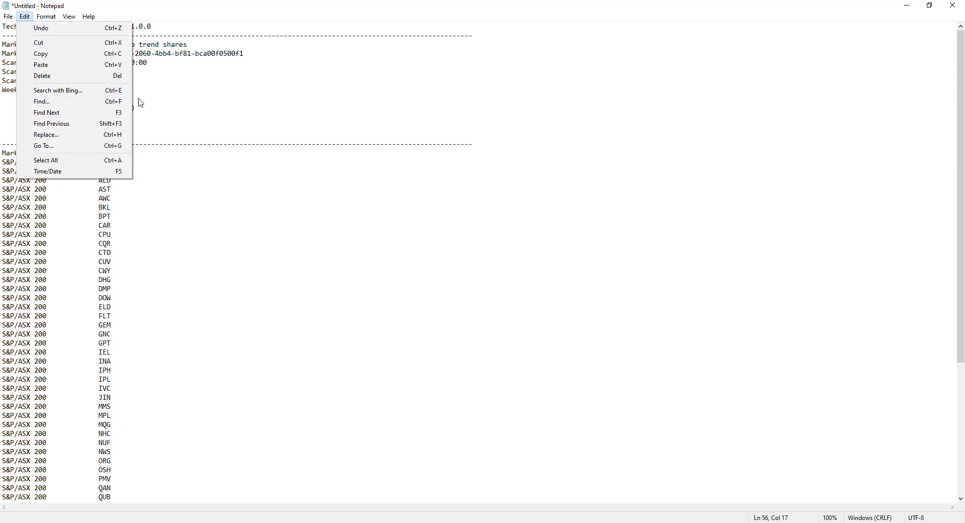
pyautogui.click(479, 223)
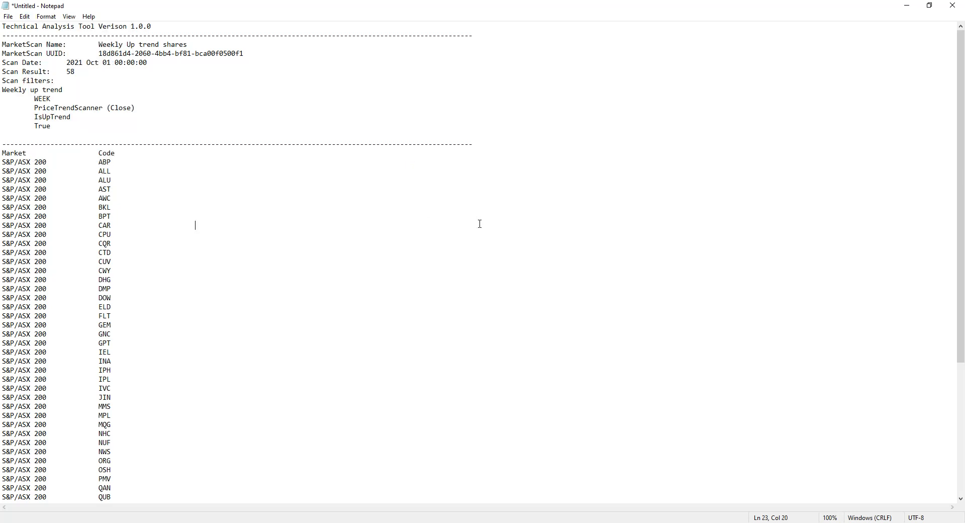
pyautogui.click(959, 6)
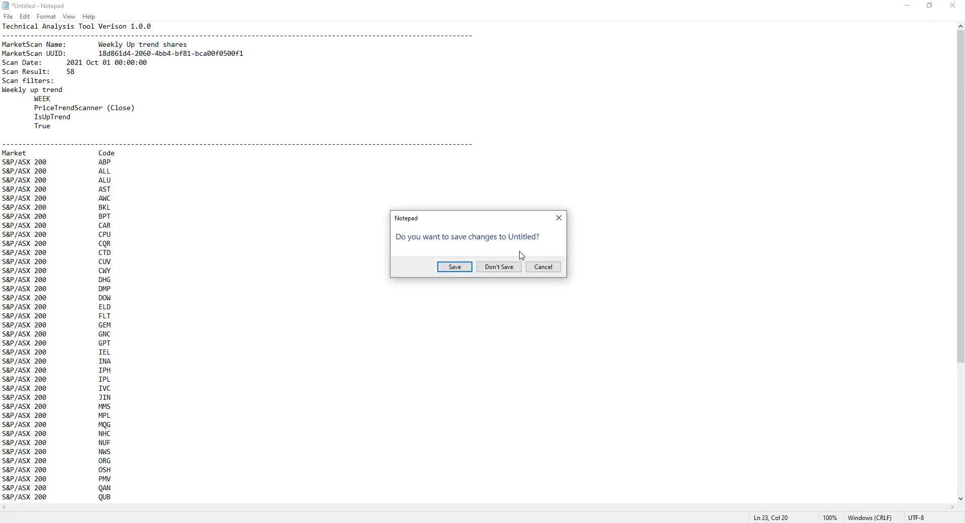
pyautogui.click(499, 268)
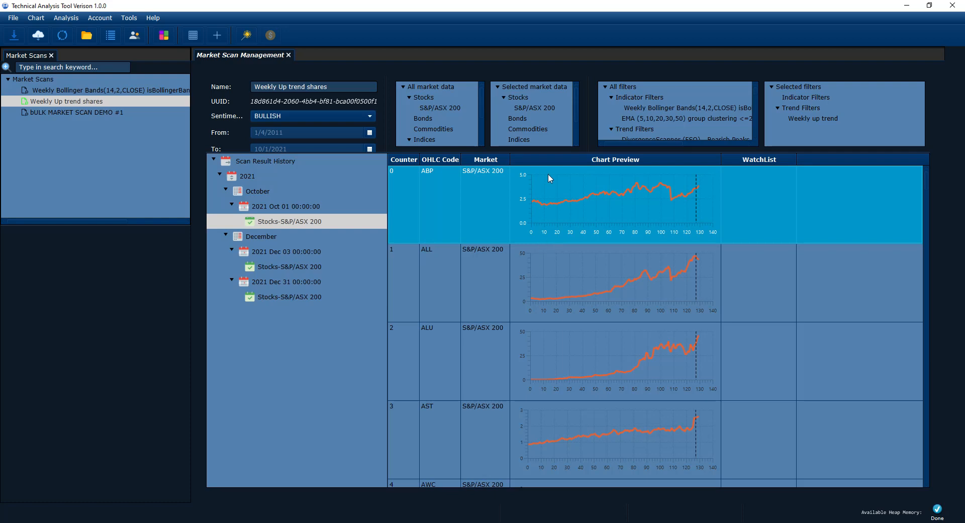
# Step: Shrink the results table so the scan settings above it are visible down to the Progress row
pyautogui.moveTo(551, 153); pyautogui.dragTo(557, 226)
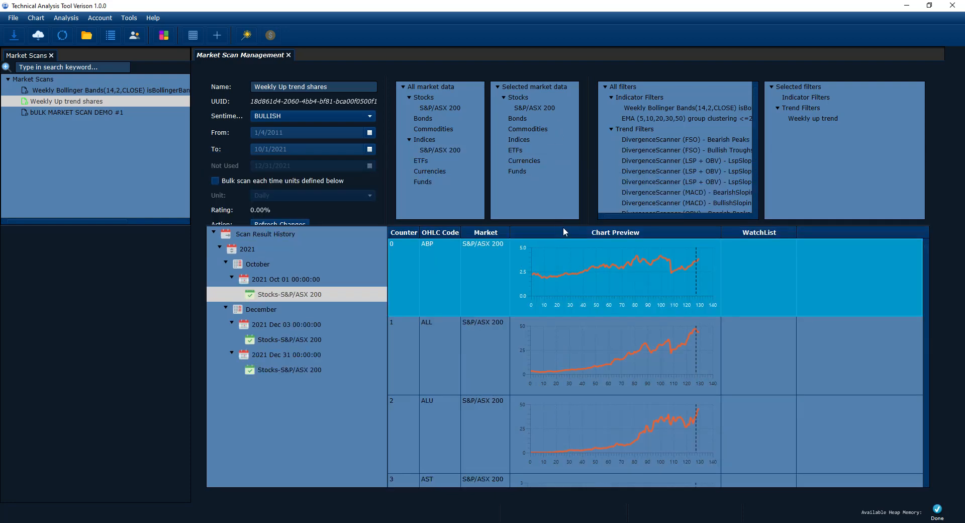
pyautogui.moveTo(565, 227); pyautogui.dragTo(566, 204)
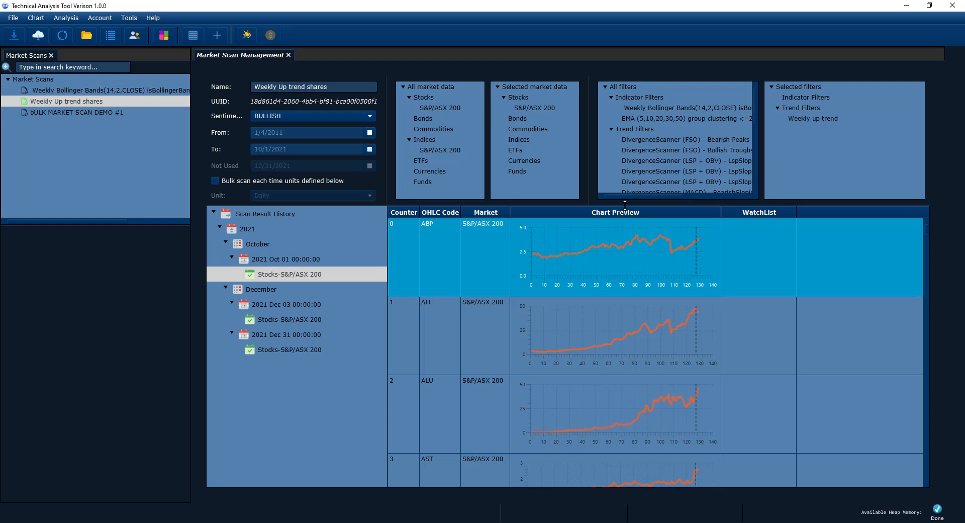
pyautogui.moveTo(625, 205); pyautogui.dragTo(625, 192)
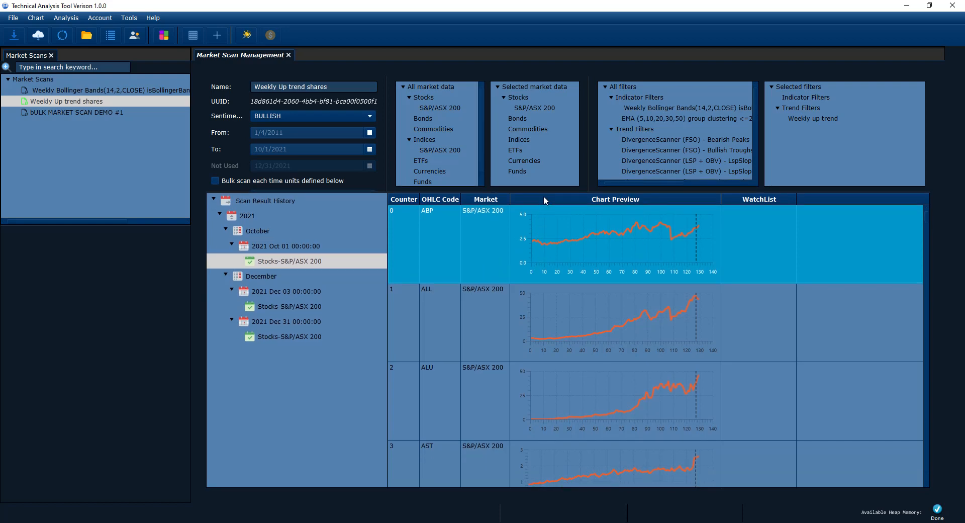
pyautogui.moveTo(544, 191); pyautogui.dragTo(541, 253)
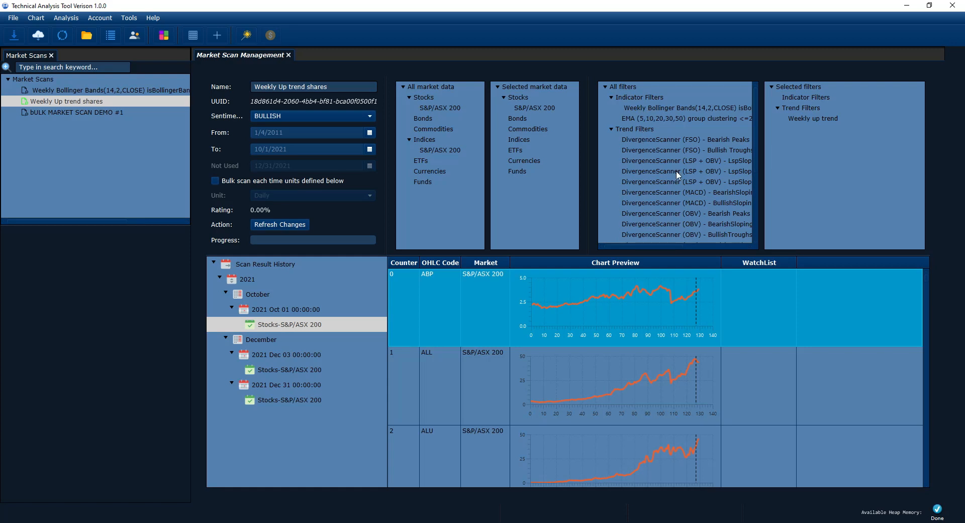
# Step: Browse the All filters list for available indicator and trend filters, and enlarge the results table slightly
pyautogui.scroll(-3, 677, 171)
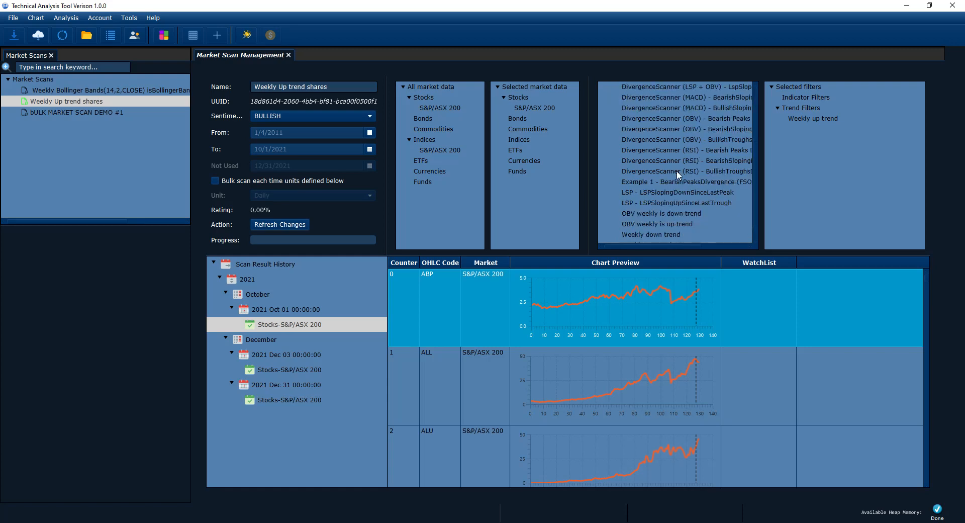
pyautogui.scroll(3, 677, 171)
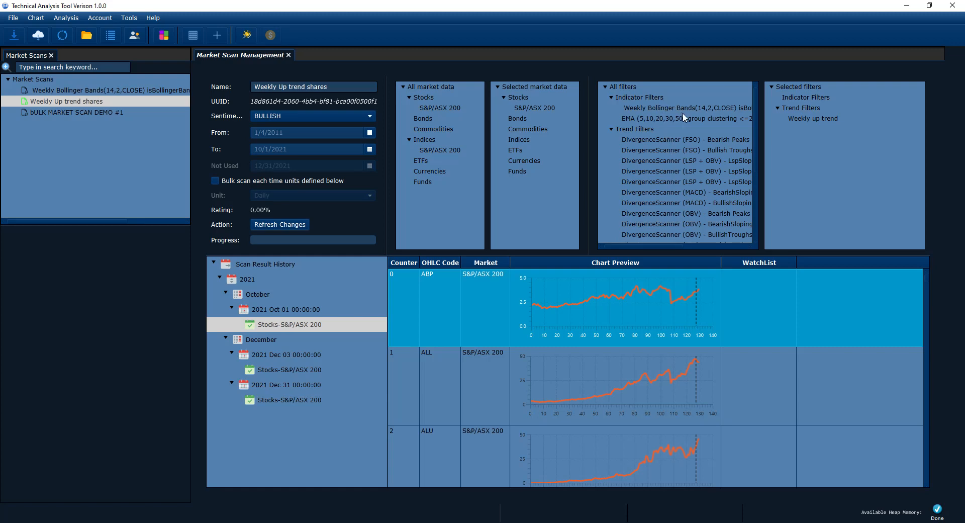
pyautogui.moveTo(665, 244); pyautogui.dragTo(620, 236)
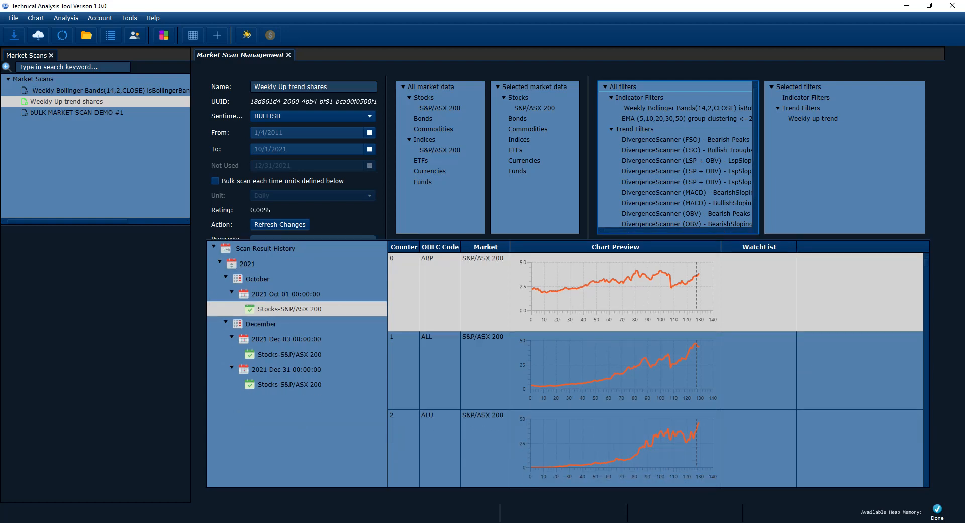